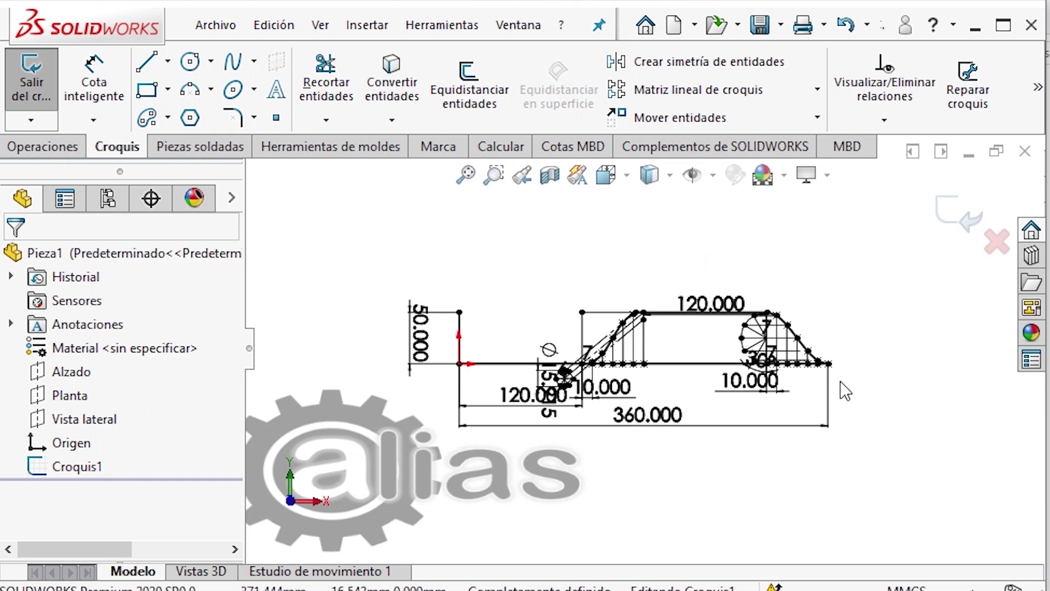
# Exit the cam displacement diagram sketch and start a new sketch on the Alzado plane
pyautogui.scroll(-1, 711, 410)
pyautogui.scroll(-1, 648, 366)
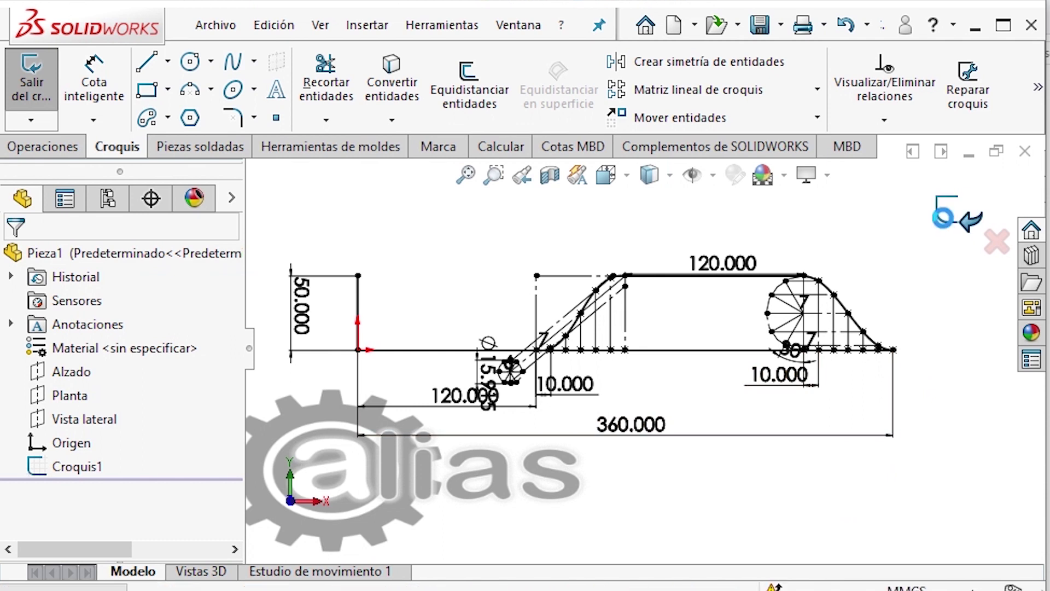
pyautogui.click(952, 214)
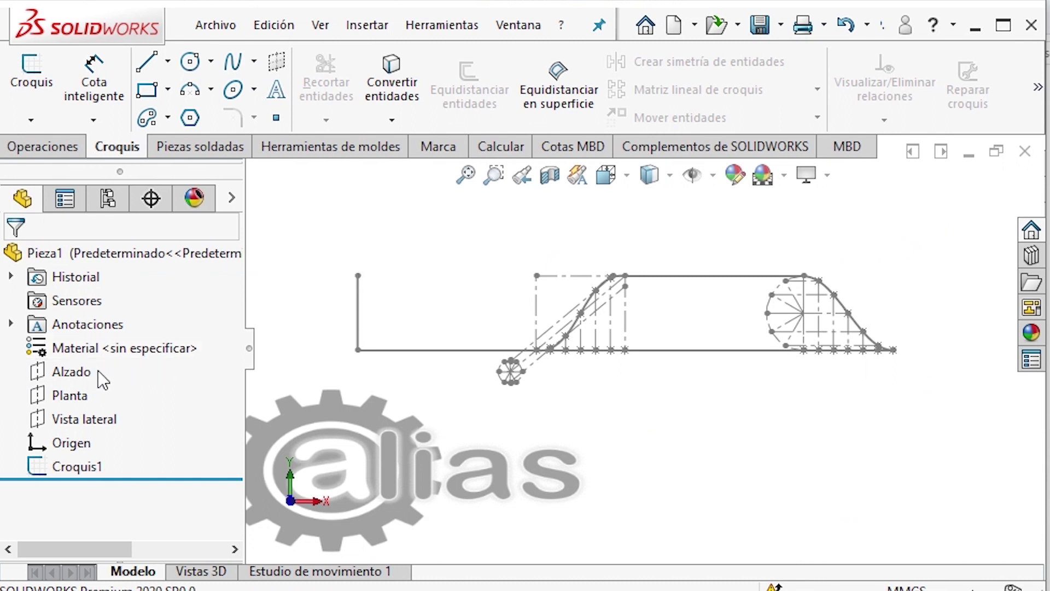
pyautogui.click(75, 372)
pyautogui.click(93, 338)
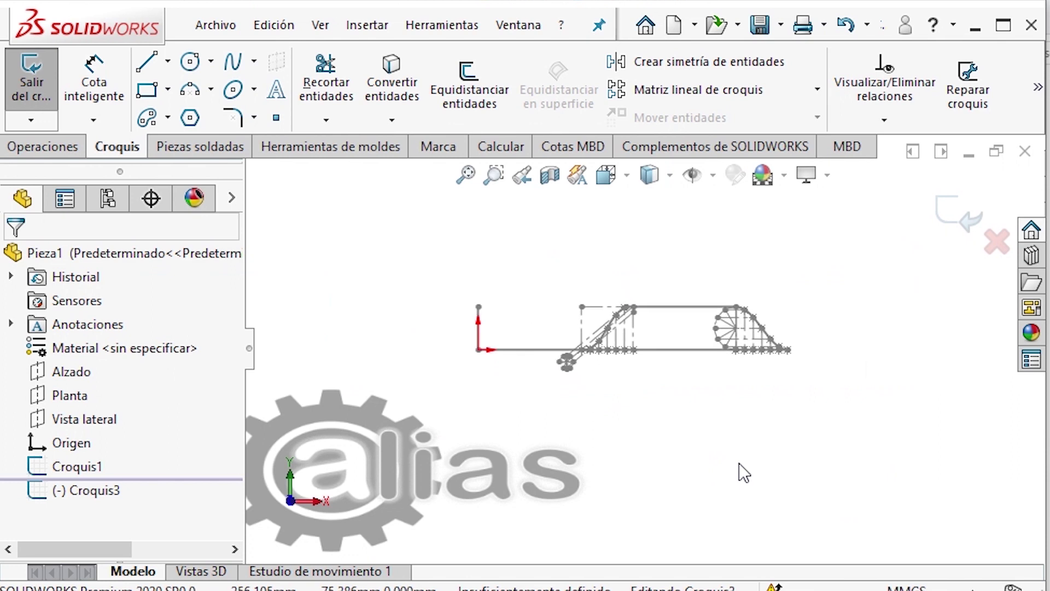
# Sketch a circle about 70 mm in diameter beside the displacement diagram, on the opposite side of the origin and level with it
pyautogui.scroll(-1, 356, 365)
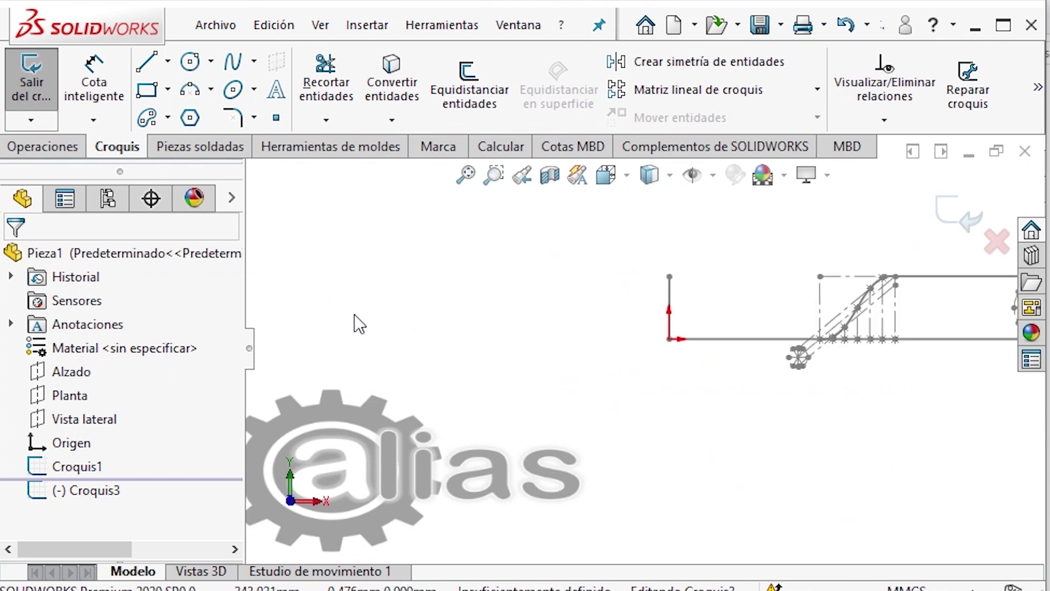
pyautogui.click(187, 68)
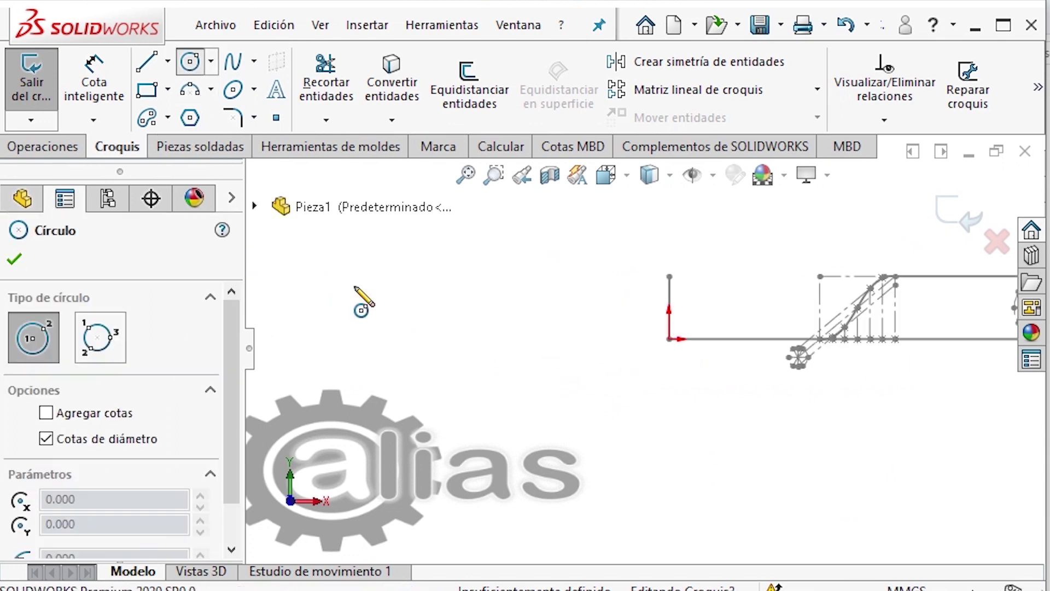
pyautogui.click(431, 339)
pyautogui.click(446, 299)
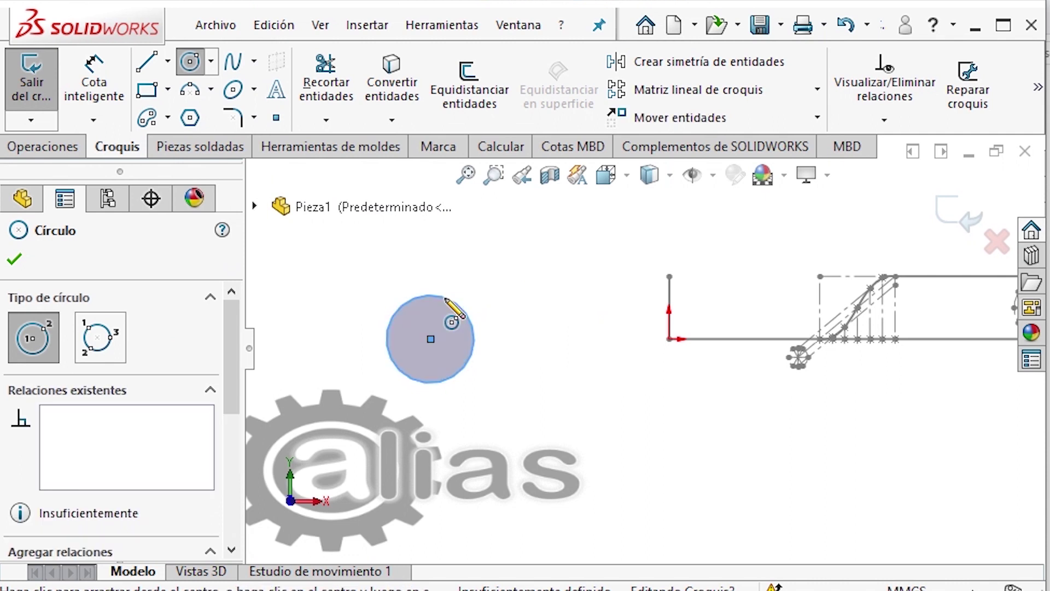
pyautogui.press('Escape')
pyautogui.click(517, 400)
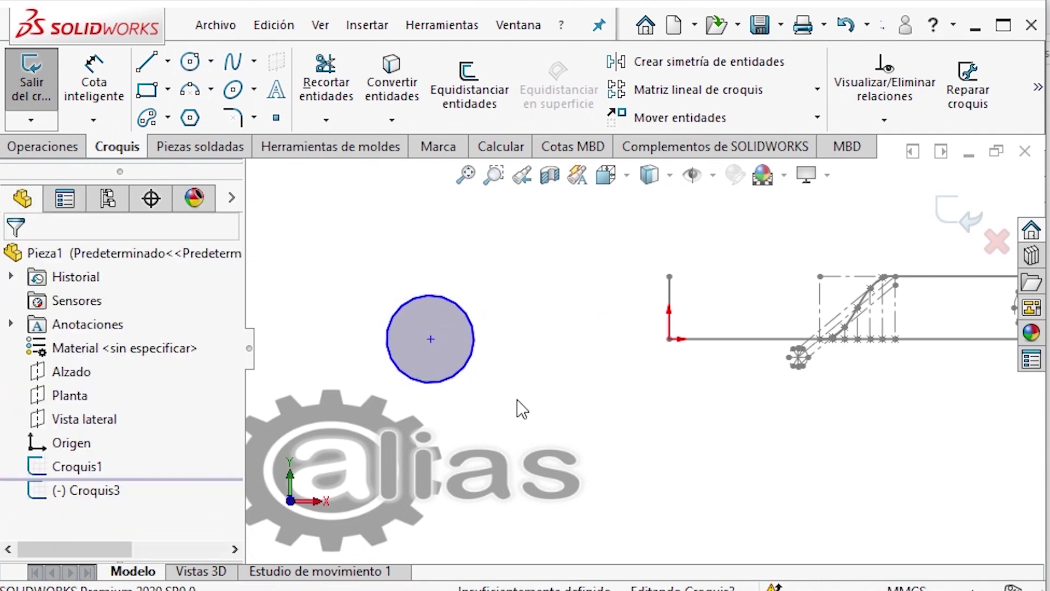
# Dimension the circle's diameter as 30 mm
pyautogui.click(94, 76)
pyautogui.click(398, 303)
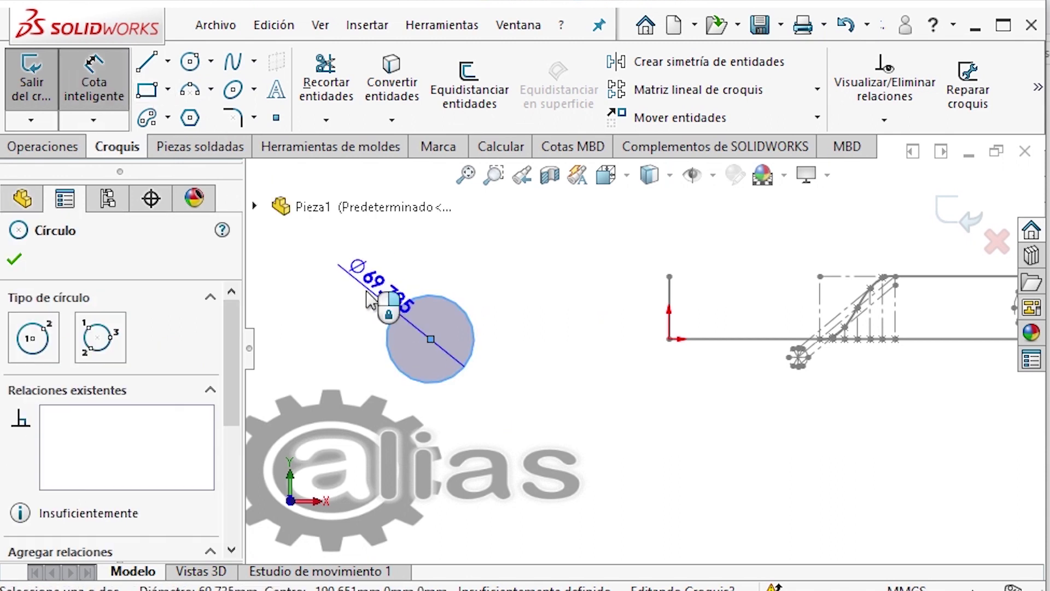
pyautogui.click(349, 289)
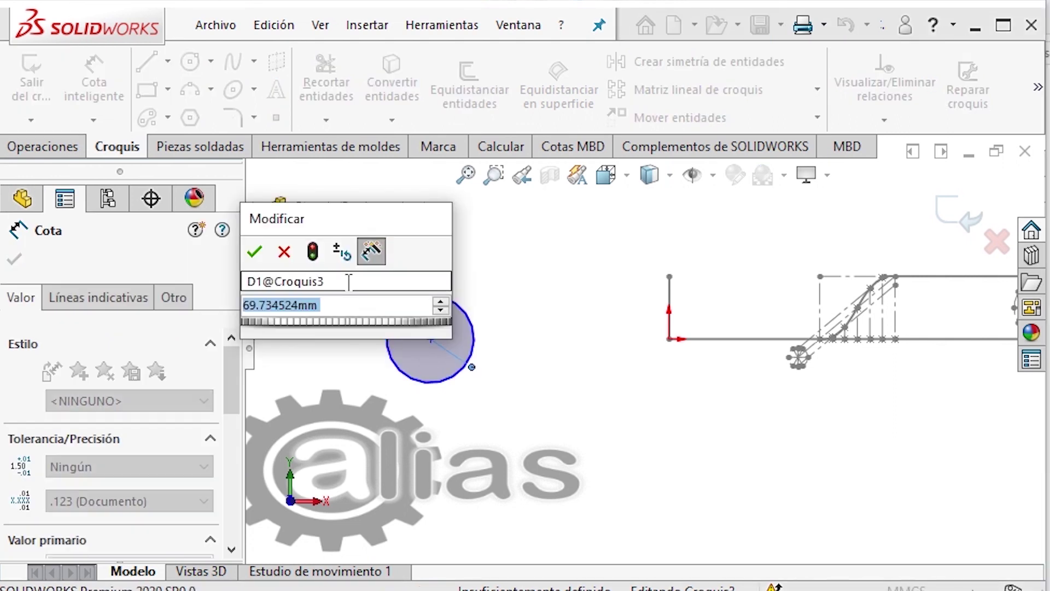
pyautogui.write('30')
pyautogui.press('Return')
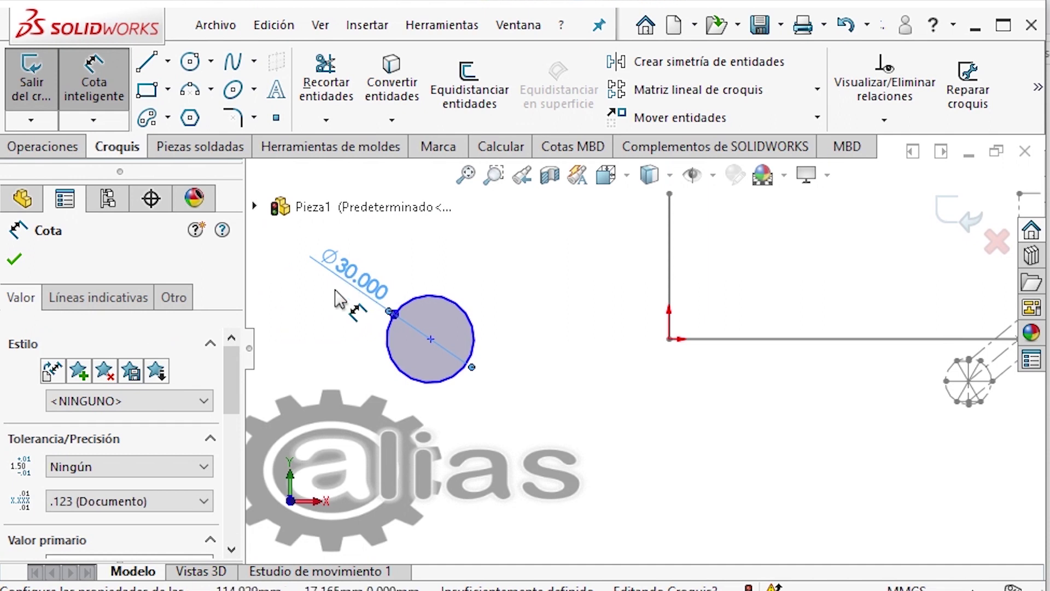
pyautogui.press('Escape')
pyautogui.press('Escape')
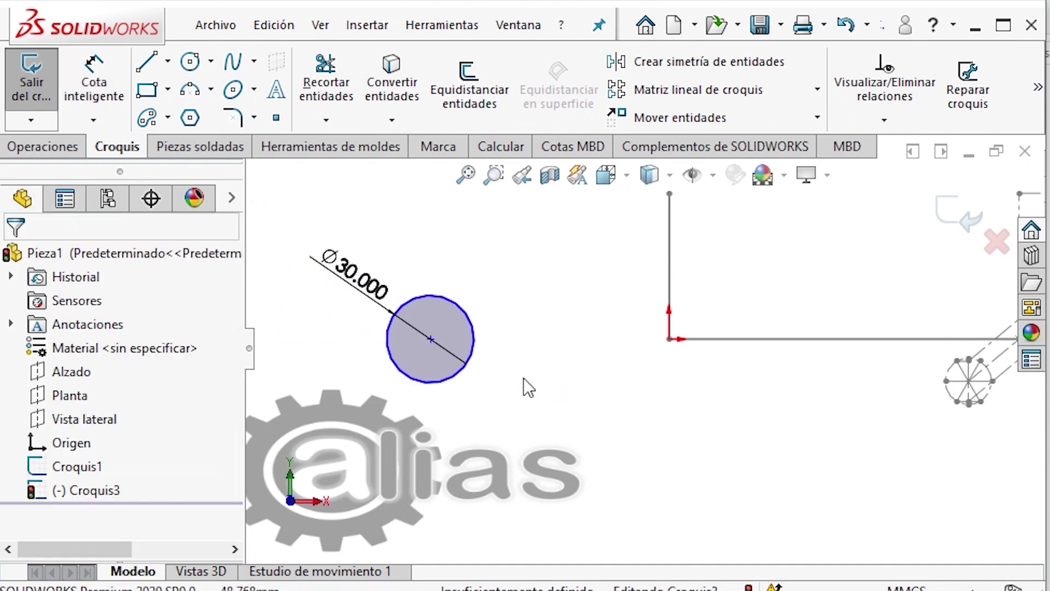
# Add a horizontal relation between the circle's centre and the origin, and move the circle to about 104 mm from the origin
pyautogui.click(431, 340)
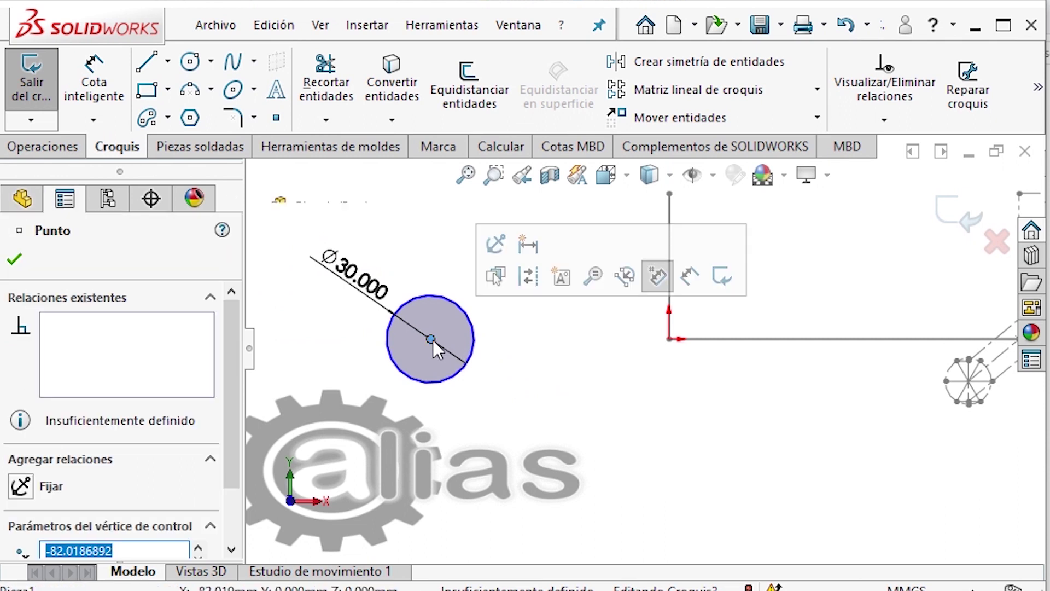
pyautogui.keyDown('ctrl'); pyautogui.click(668, 339); pyautogui.keyUp('ctrl')
pyautogui.click(730, 243)
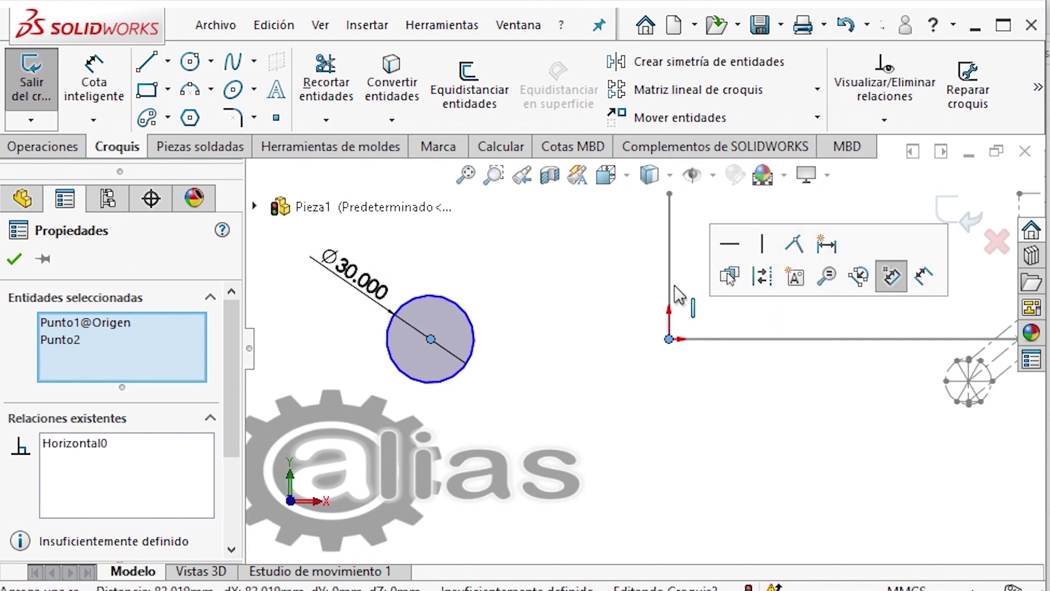
pyautogui.click(546, 400)
pyautogui.moveTo(433, 341); pyautogui.dragTo(362, 336)
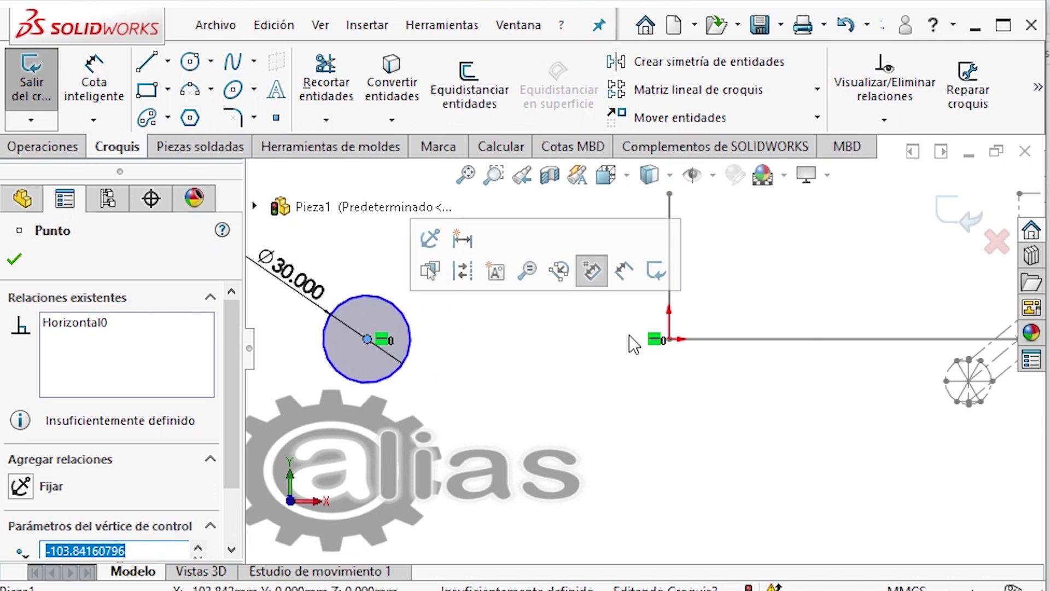
pyautogui.click(589, 380)
pyautogui.scroll(2, 588, 380)
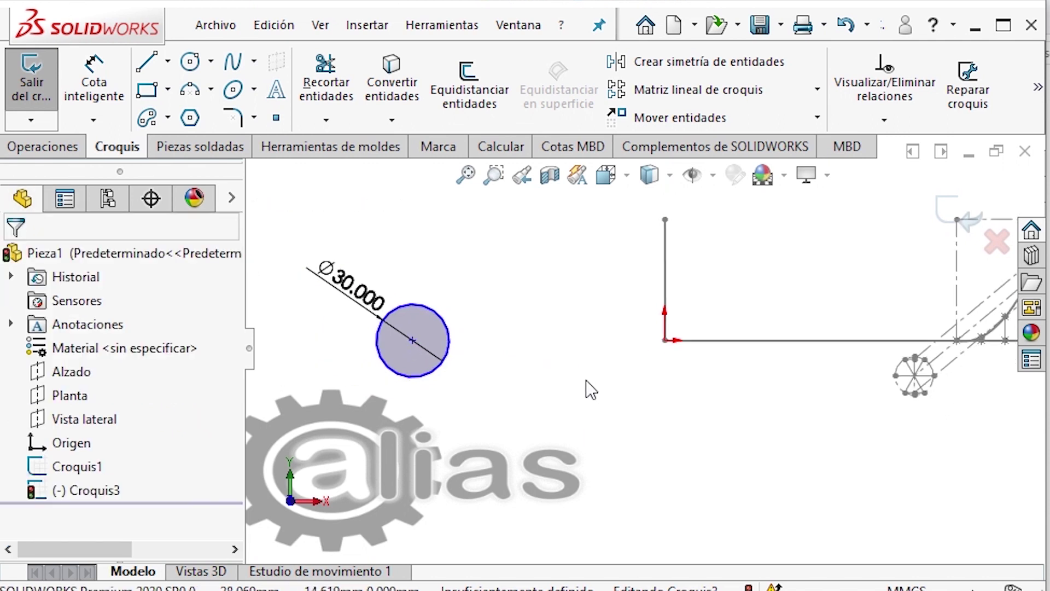
# Dimension the horizontal distance between the circle's centre and the origin as 150 mm
pyautogui.click(107, 82)
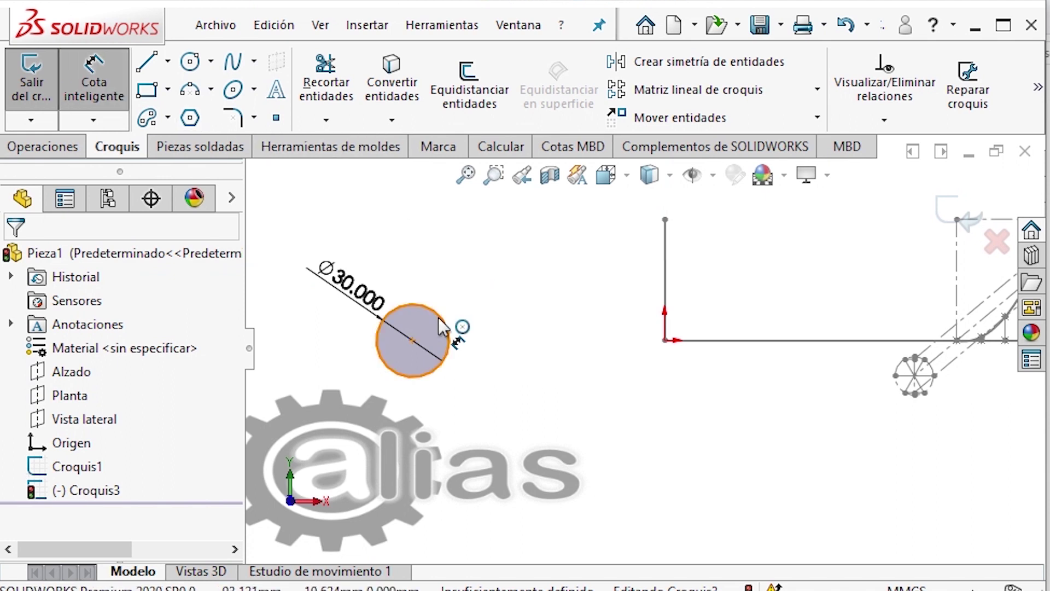
pyautogui.click(413, 340)
pyautogui.click(664, 340)
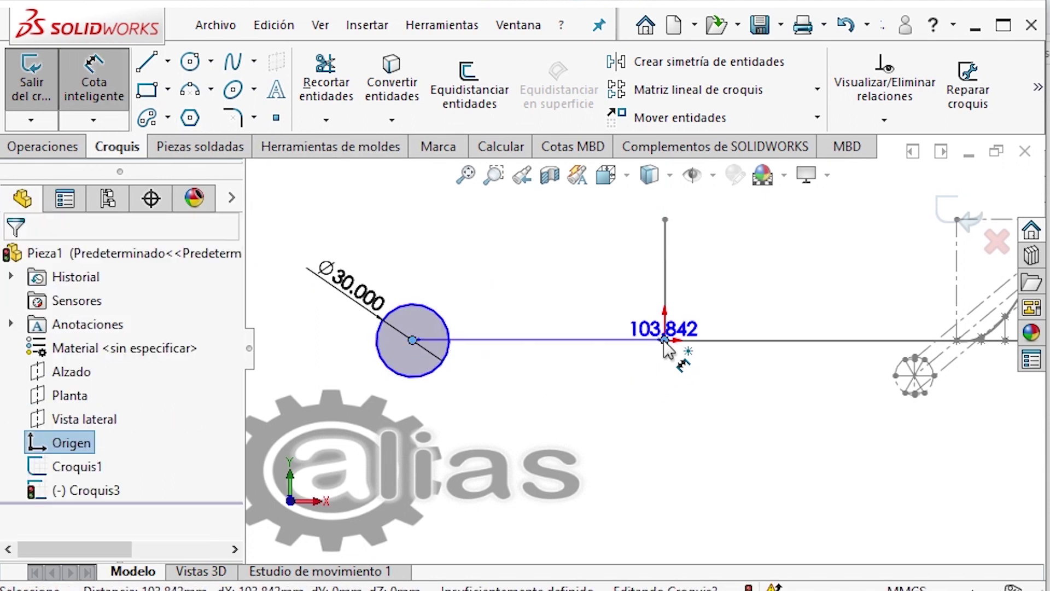
pyautogui.click(567, 252)
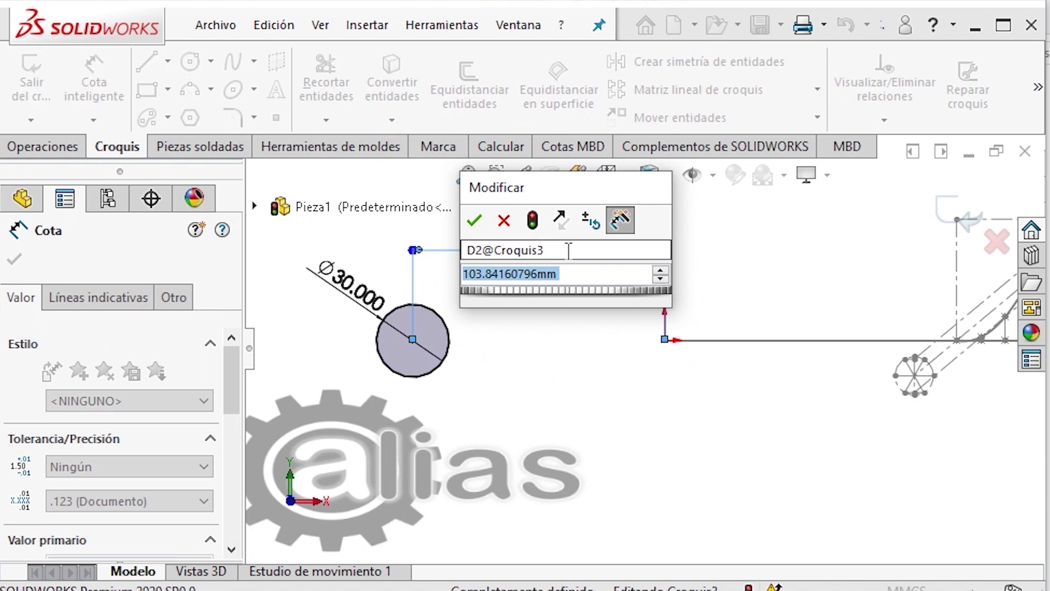
pyautogui.write('150')
pyautogui.press('Return')
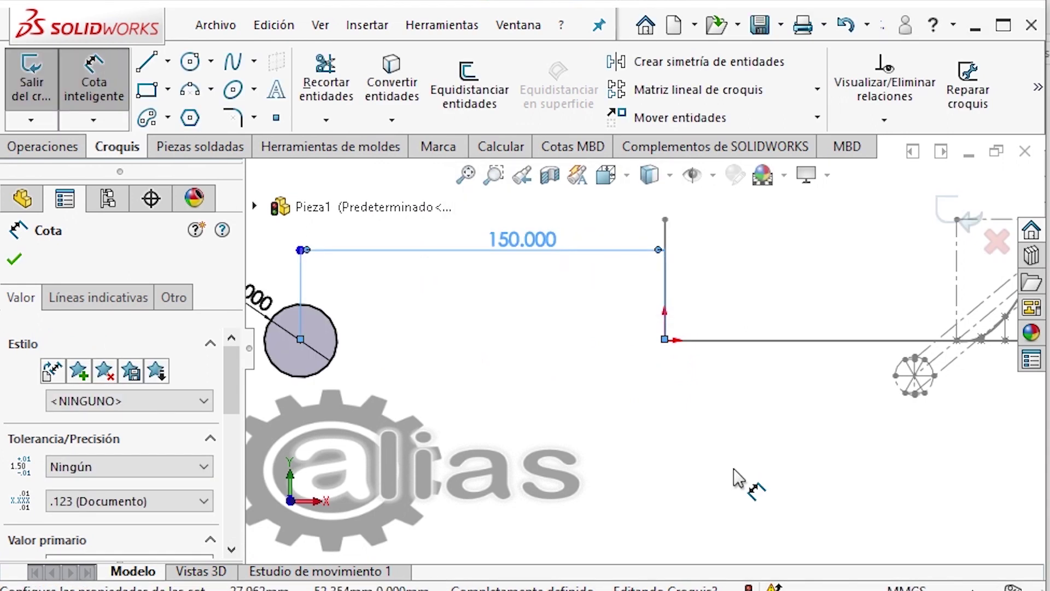
pyautogui.click(733, 468)
pyautogui.scroll(3, 702, 431)
pyautogui.scroll(-1, 473, 421)
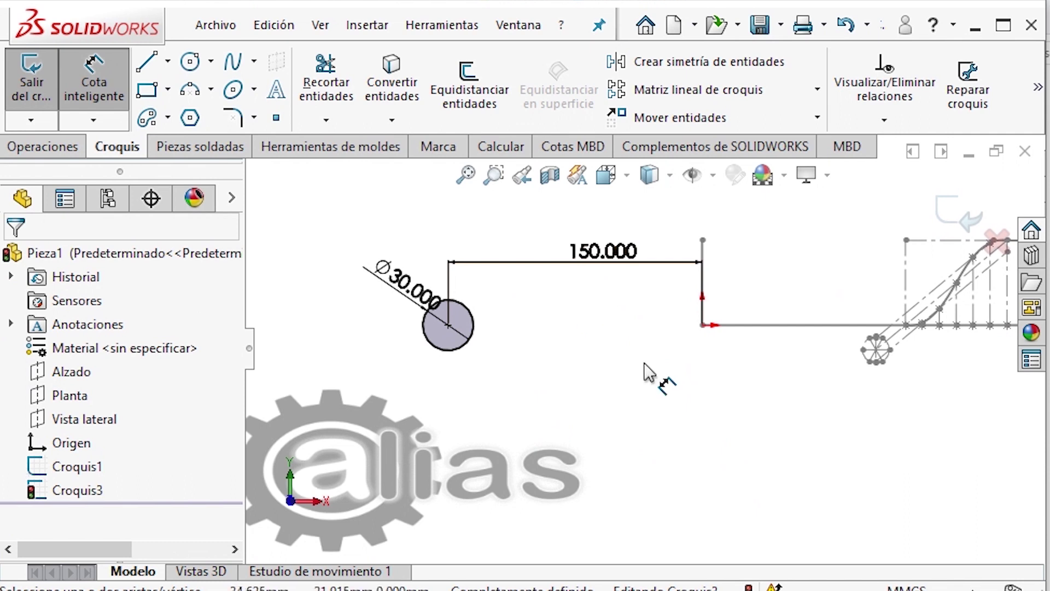
pyautogui.scroll(1, 645, 370)
pyautogui.moveTo(451, 300); pyautogui.dragTo(430, 286)
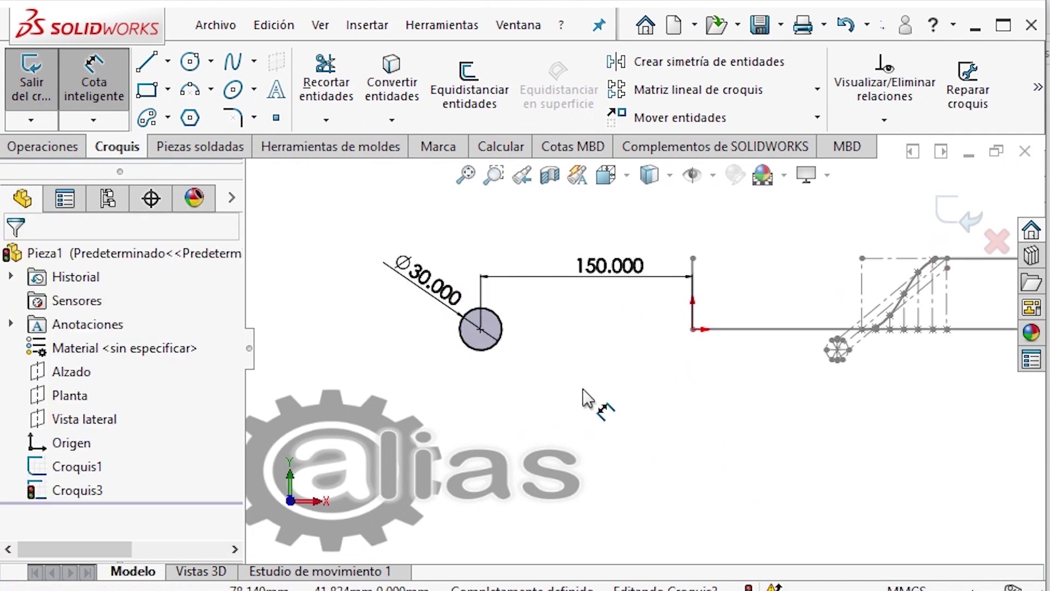
pyautogui.press('Escape')
pyautogui.click(481, 329)
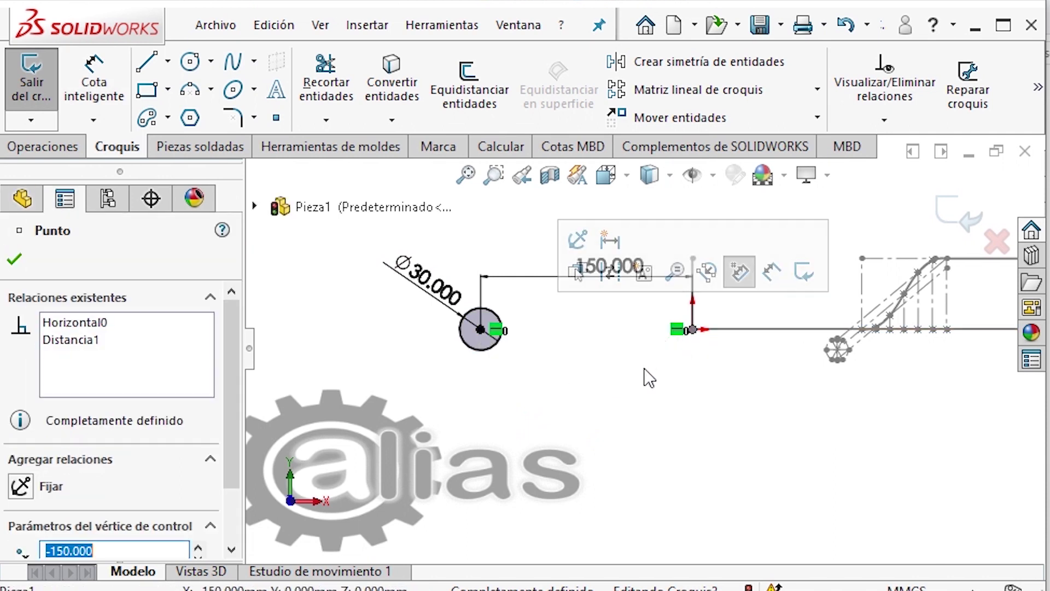
pyautogui.click(611, 417)
pyautogui.scroll(1, 567, 418)
pyautogui.scroll(-1, 740, 503)
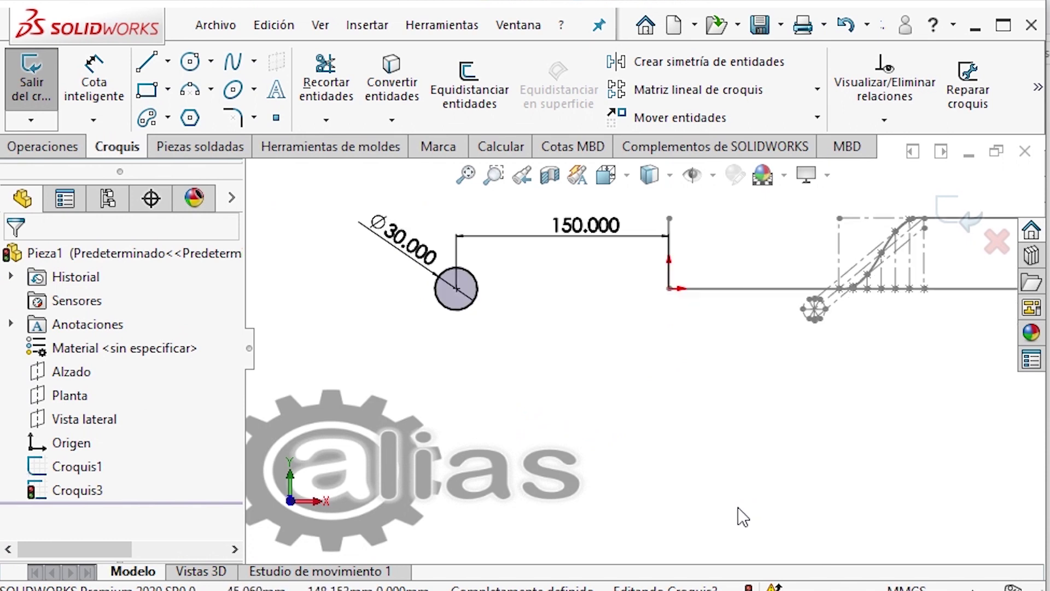
# Draw a vertical line about 159 mm long downward from the circle's centre and convert it to construction geometry
pyautogui.click(146, 62)
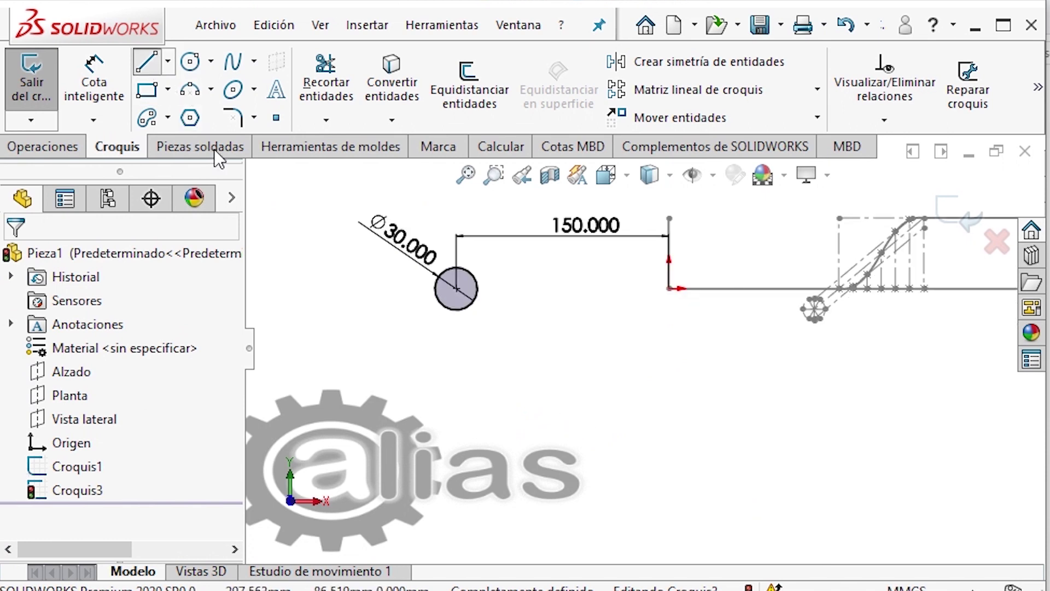
pyautogui.click(456, 288)
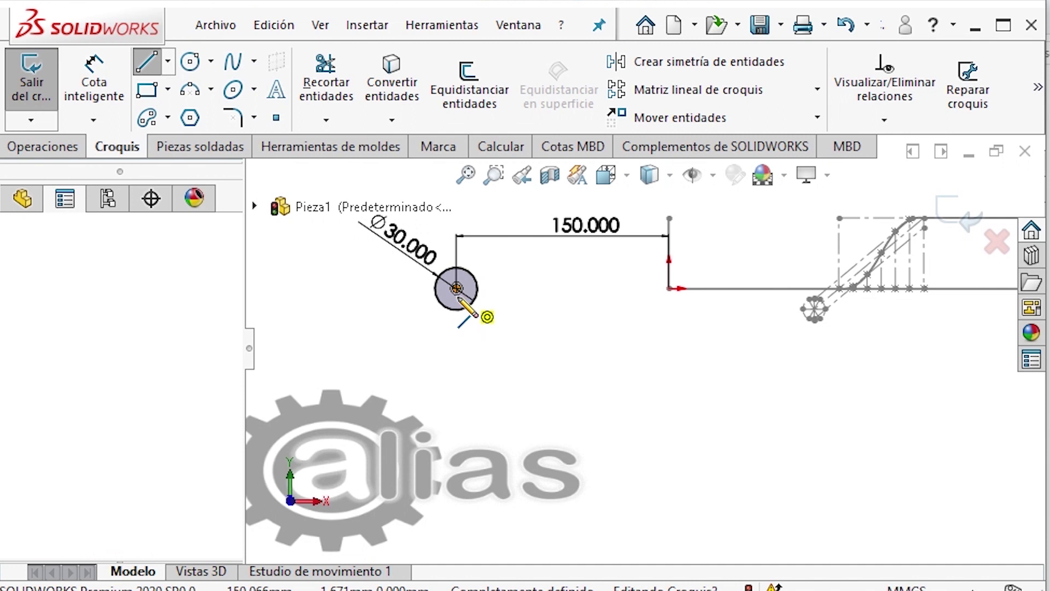
pyautogui.click(456, 514)
pyautogui.press('Escape')
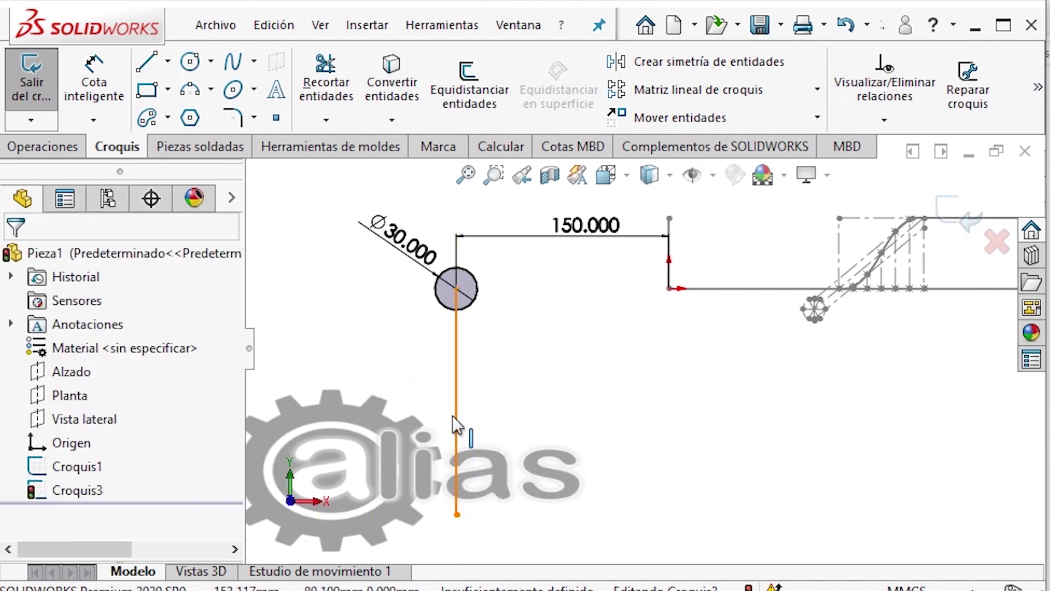
pyautogui.click(457, 421)
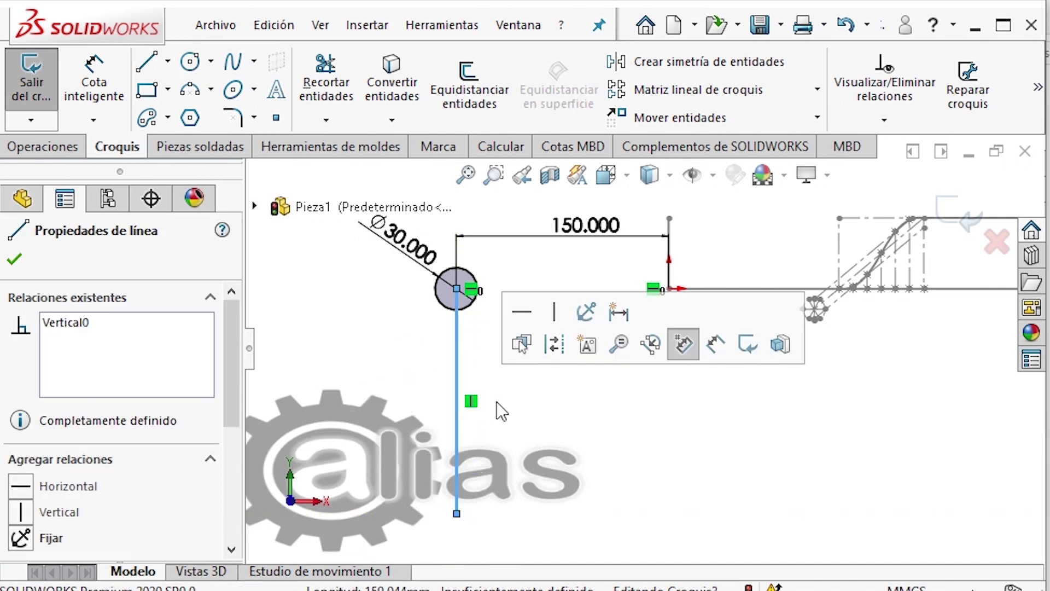
pyautogui.click(551, 346)
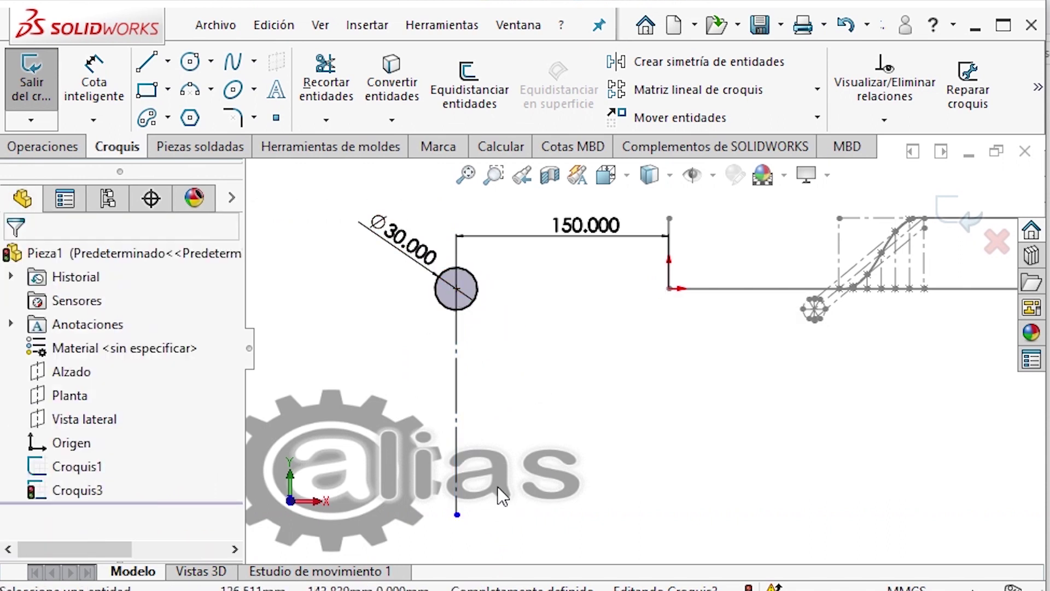
# Dimension the vertical construction line's length as 100 mm
pyautogui.press('s')
pyautogui.click(605, 462)
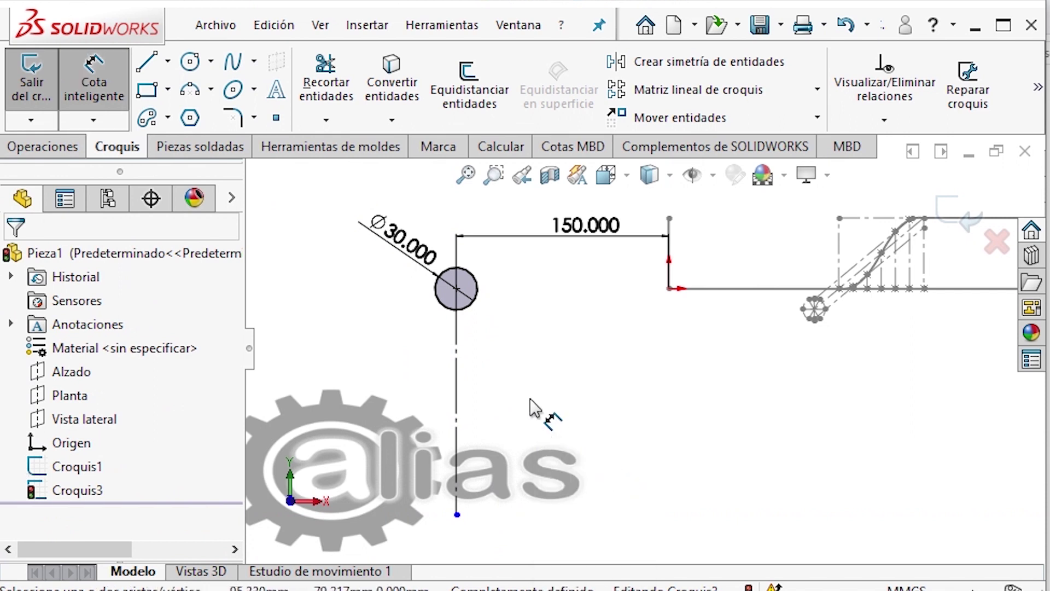
pyautogui.click(457, 370)
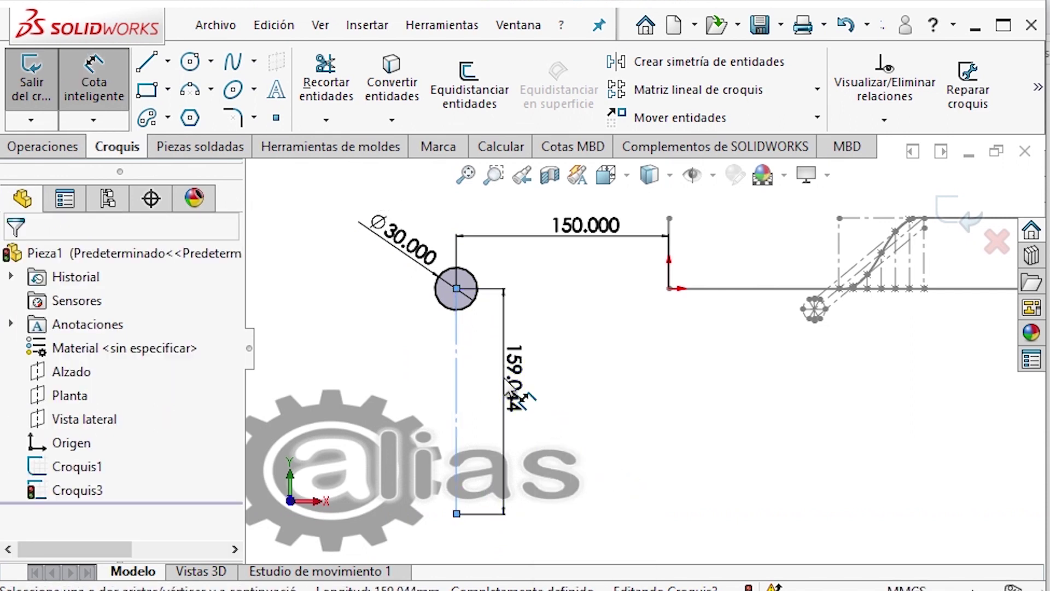
pyautogui.click(506, 380)
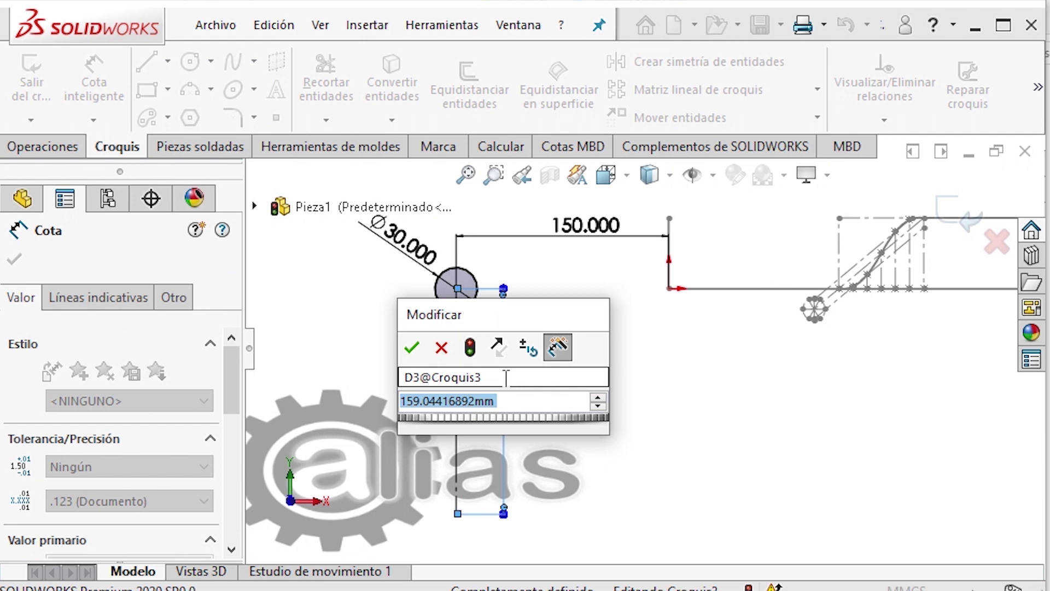
pyautogui.write('100')
pyautogui.press('Return')
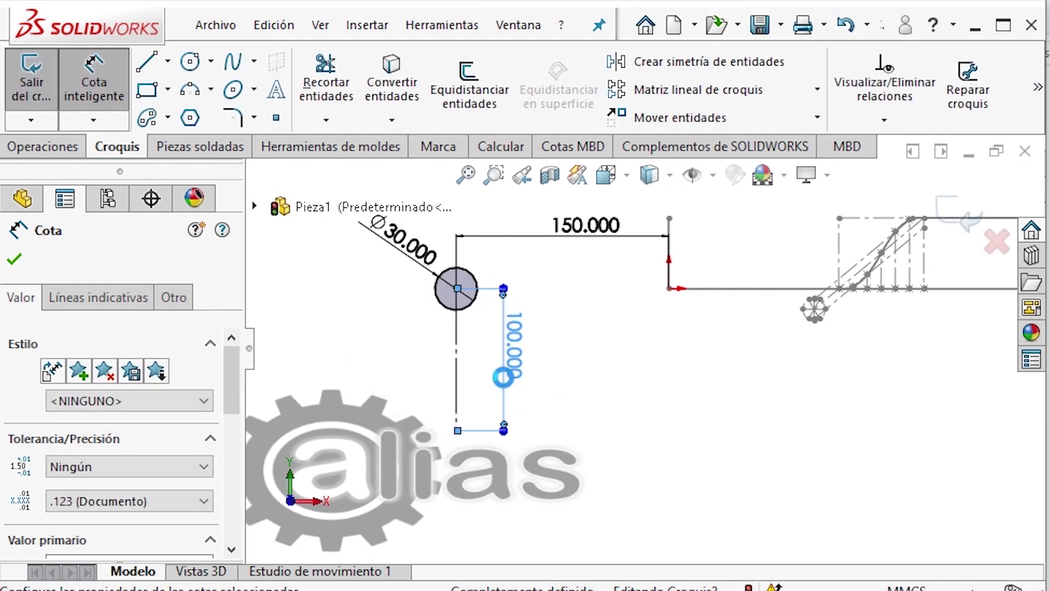
pyautogui.click(602, 421)
pyautogui.press('Escape')
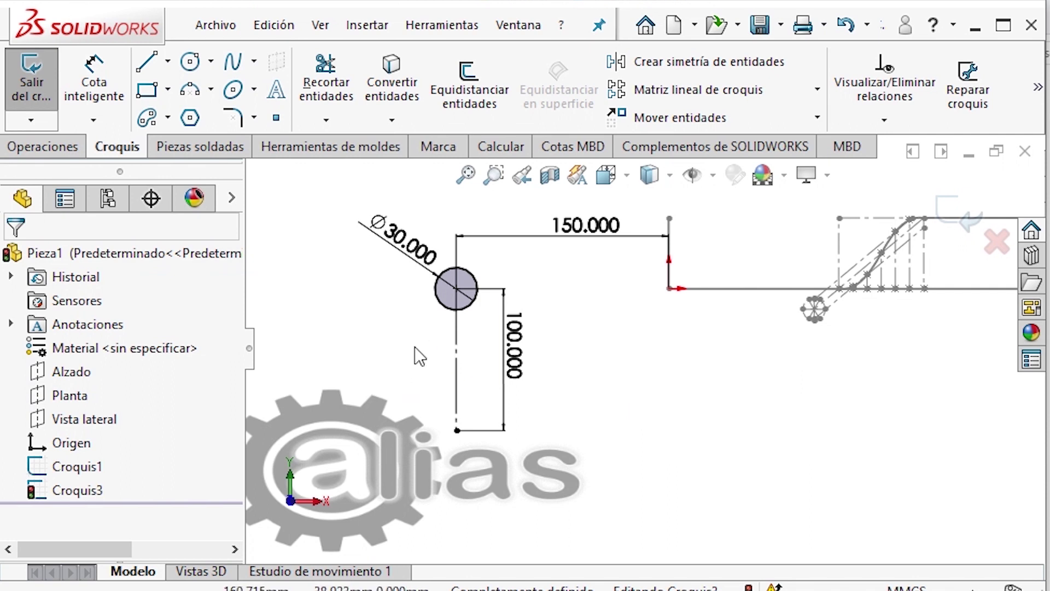
# Set up a circular sketch pattern of the vertical construction line around its lower endpoint, with 36 equally spaced instances over 360°
pyautogui.click(457, 357)
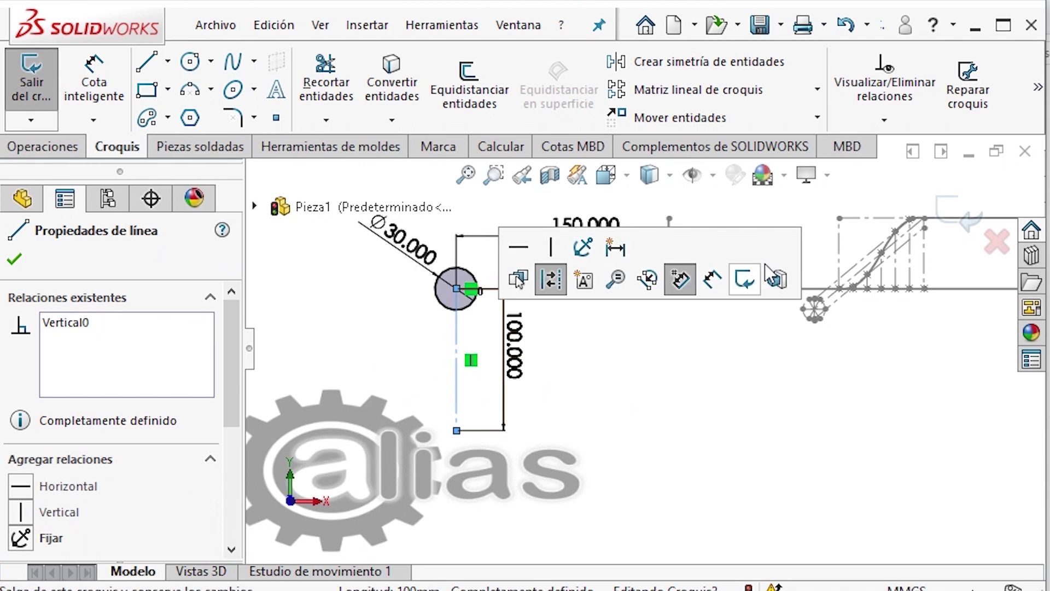
pyautogui.click(818, 93)
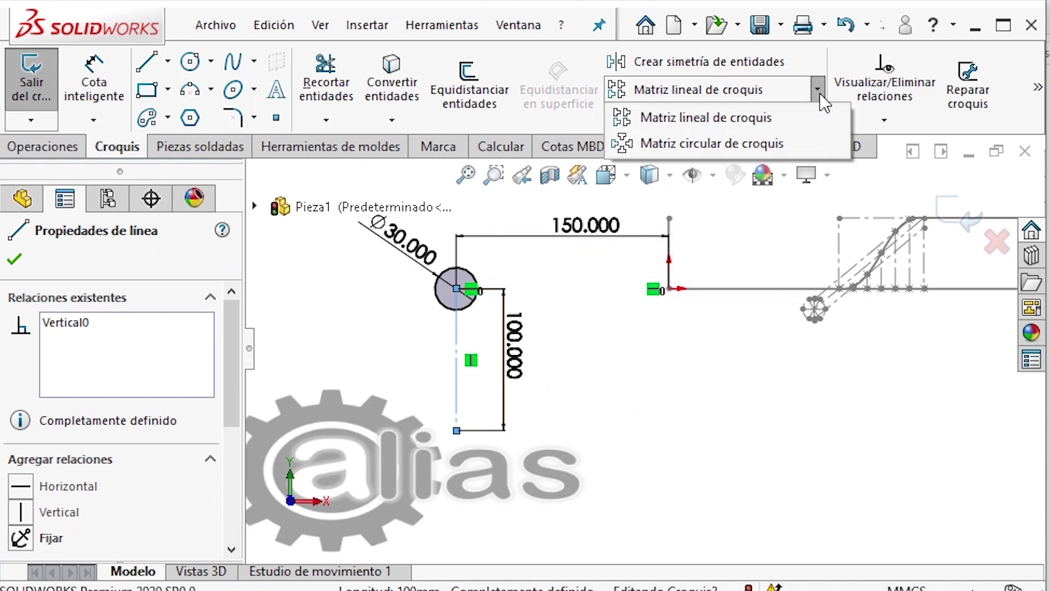
pyautogui.click(760, 143)
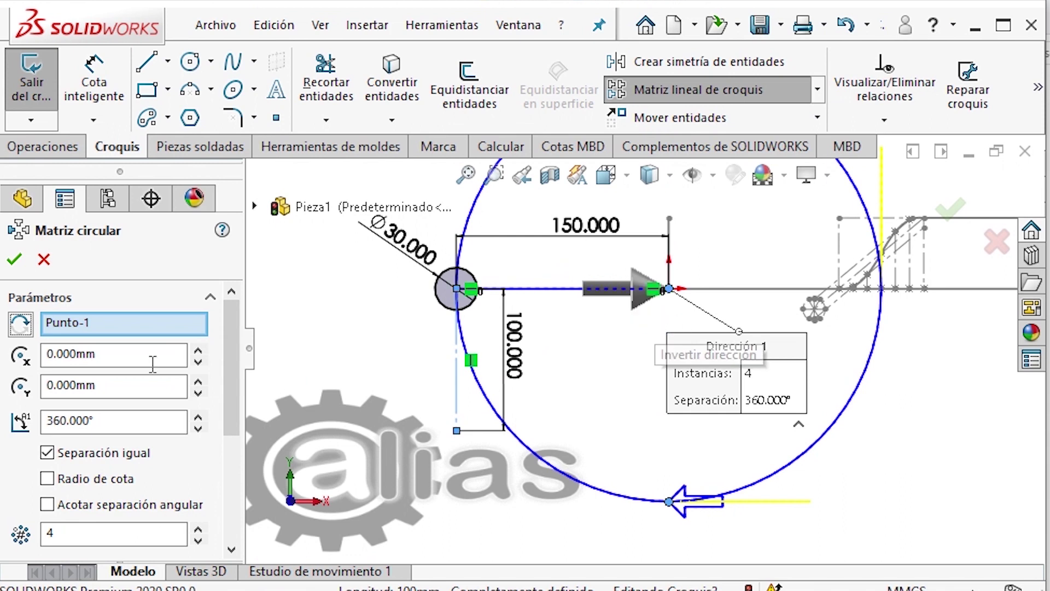
pyautogui.click(70, 324)
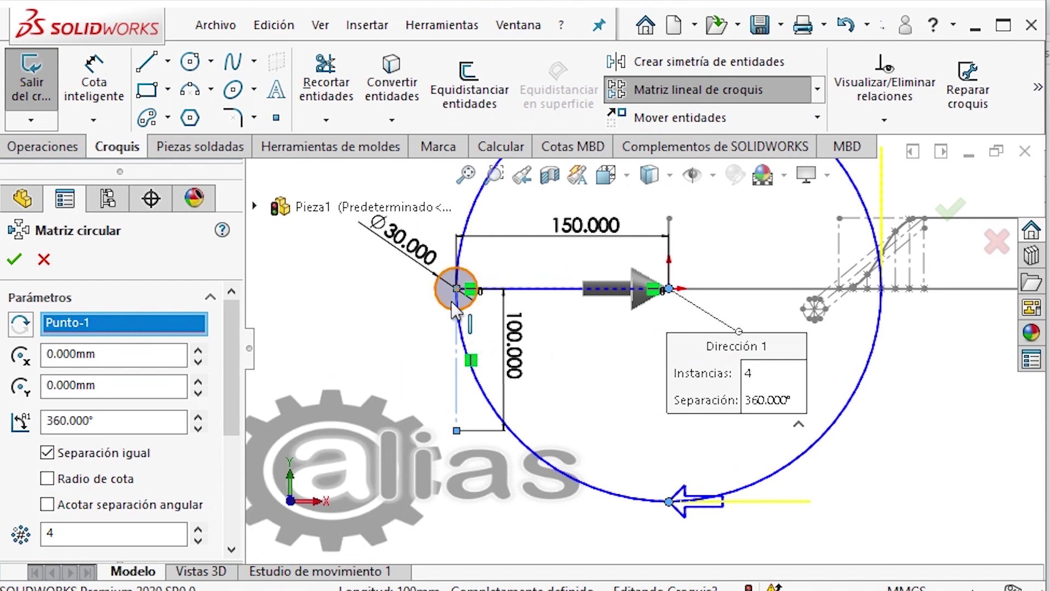
pyautogui.click(457, 431)
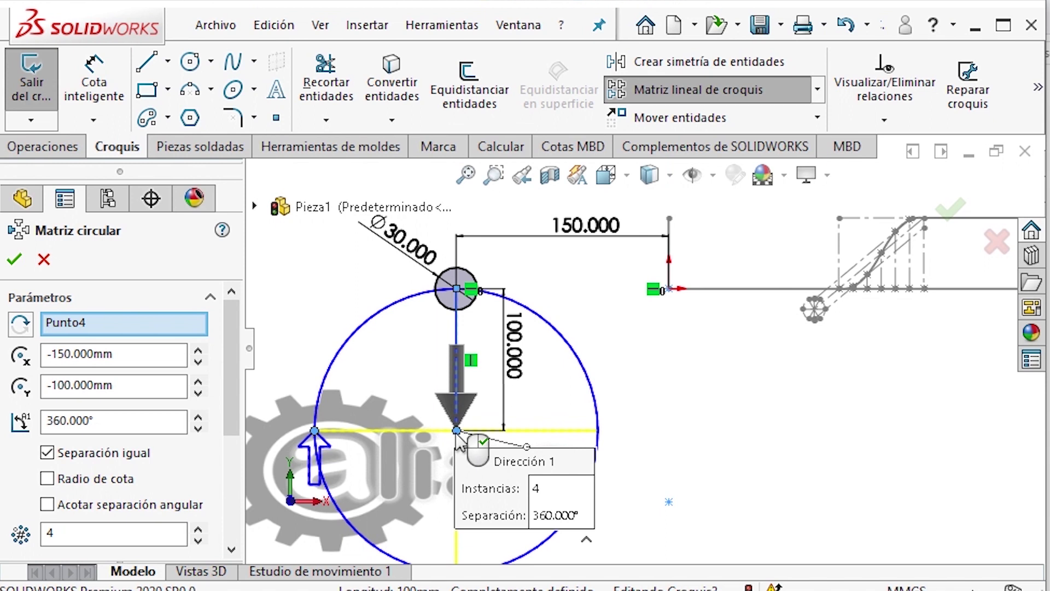
pyautogui.scroll(1, 462, 457)
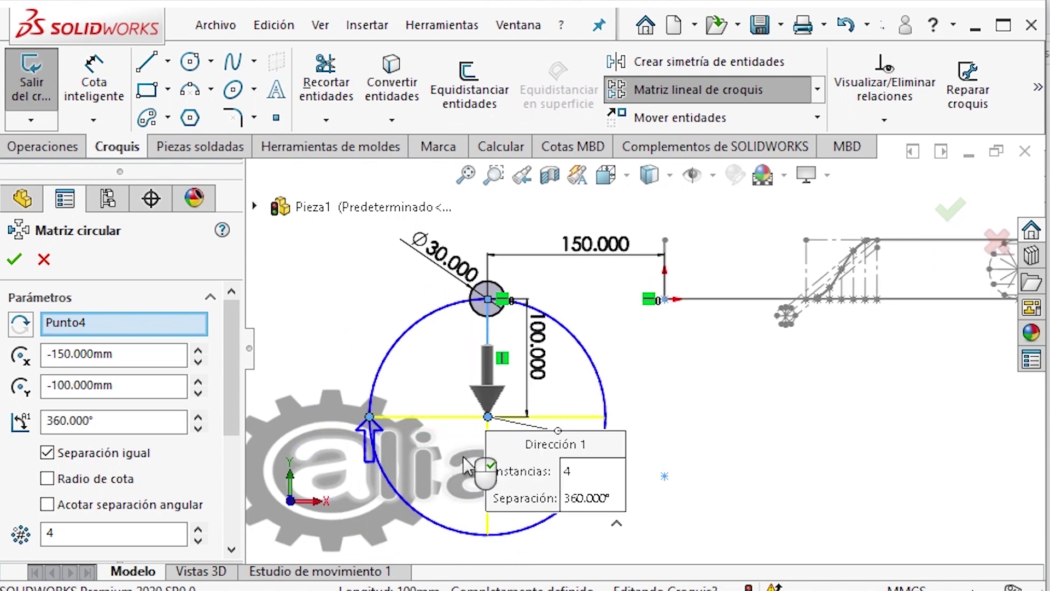
pyautogui.moveTo(238, 385); pyautogui.dragTo(236, 429)
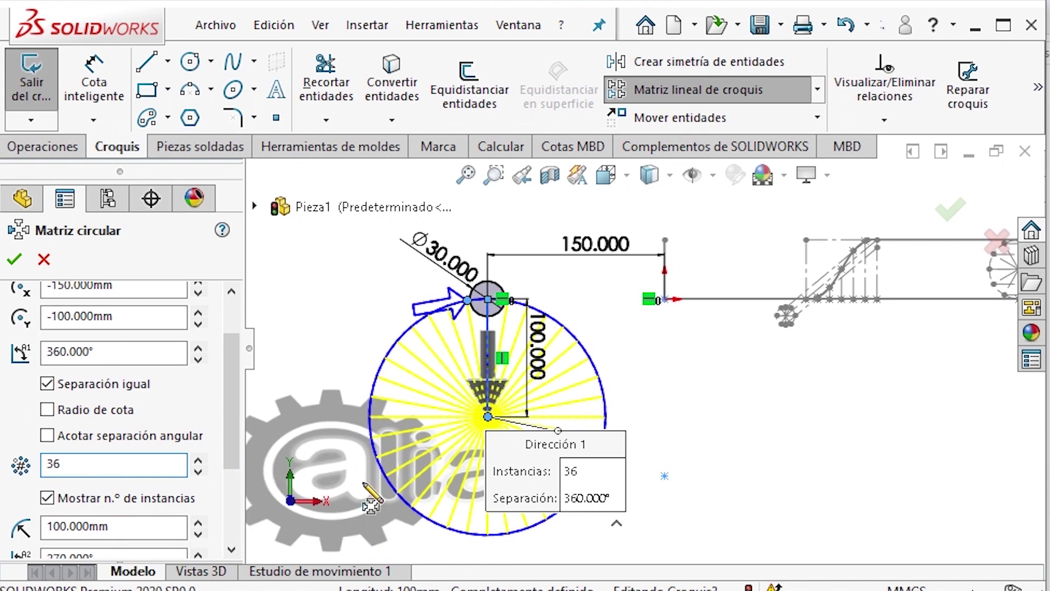
# Compare the circular pattern preview with the rise, dwell and return divisions of the displacement diagram
pyautogui.scroll(-2, 481, 440)
pyautogui.scroll(1, 497, 446)
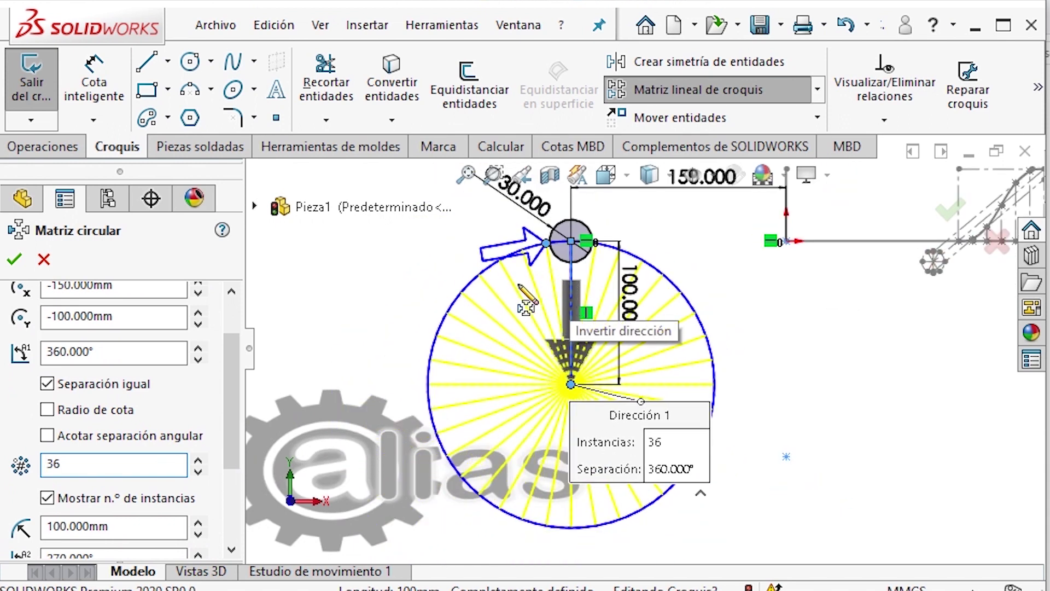
pyautogui.scroll(1, 586, 316)
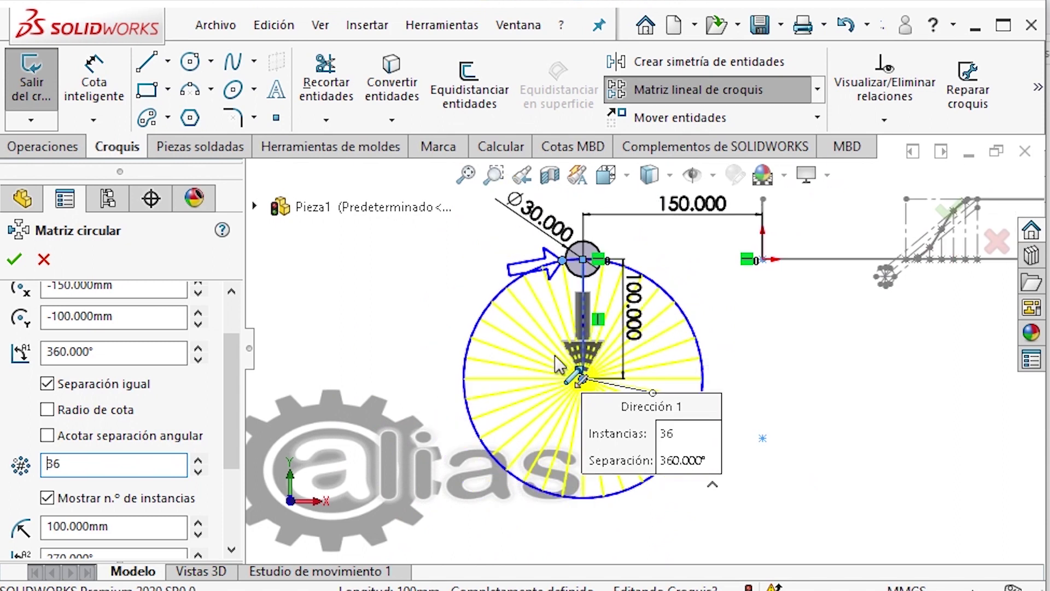
pyautogui.scroll(1, 569, 358)
pyautogui.scroll(-1, 733, 387)
pyautogui.scroll(2, 733, 386)
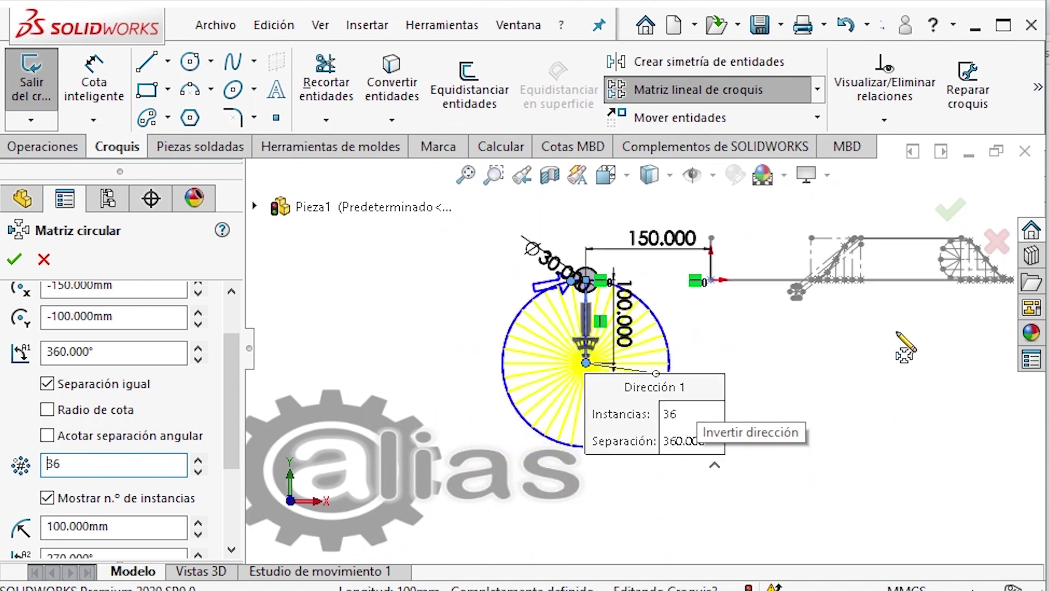
pyautogui.scroll(-2, 895, 332)
pyautogui.scroll(-5, 836, 265)
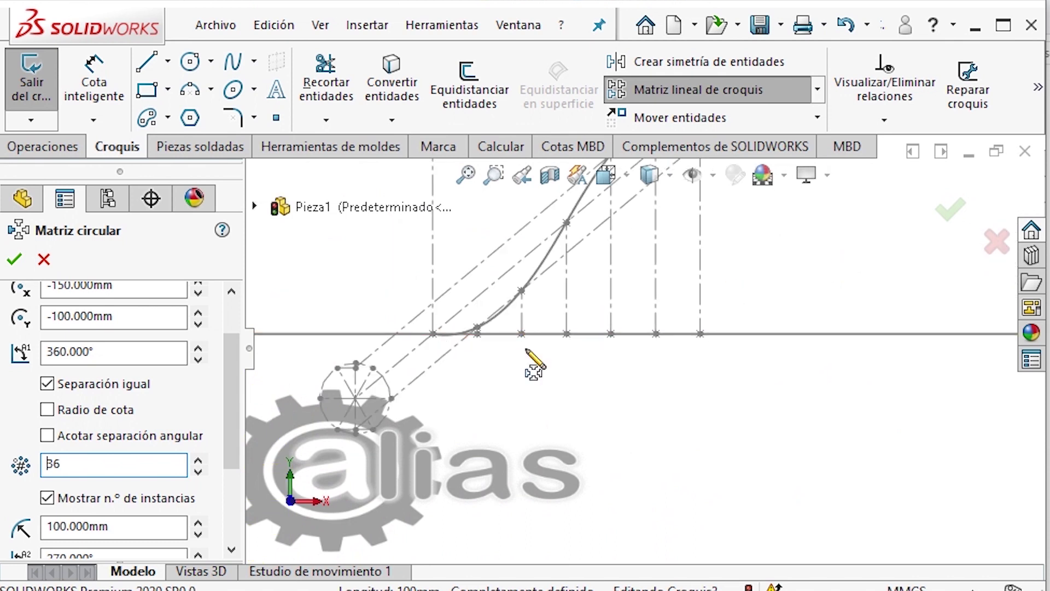
pyautogui.scroll(3, 645, 339)
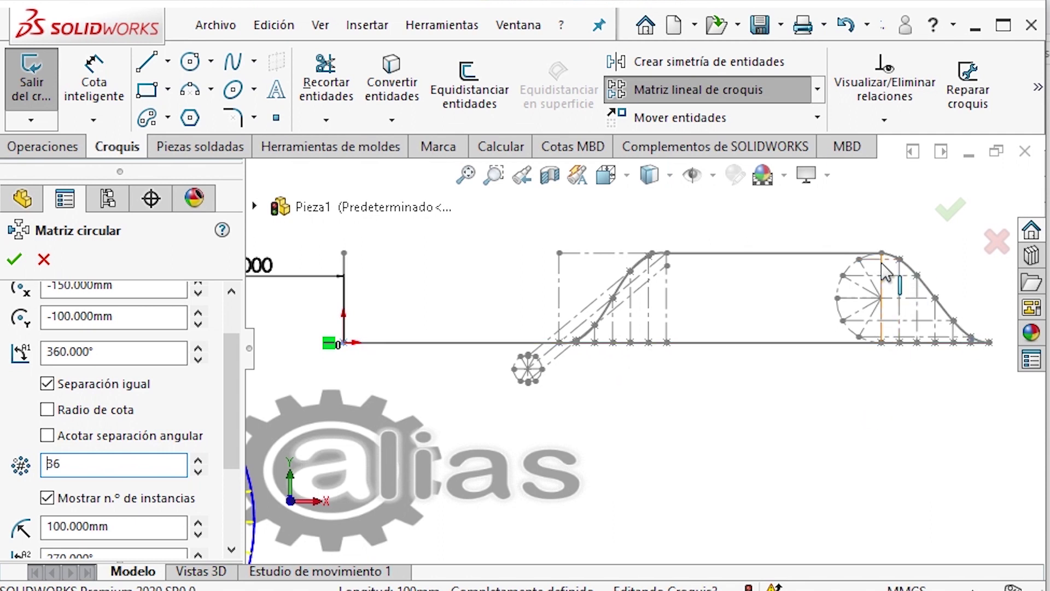
pyautogui.scroll(2, 963, 366)
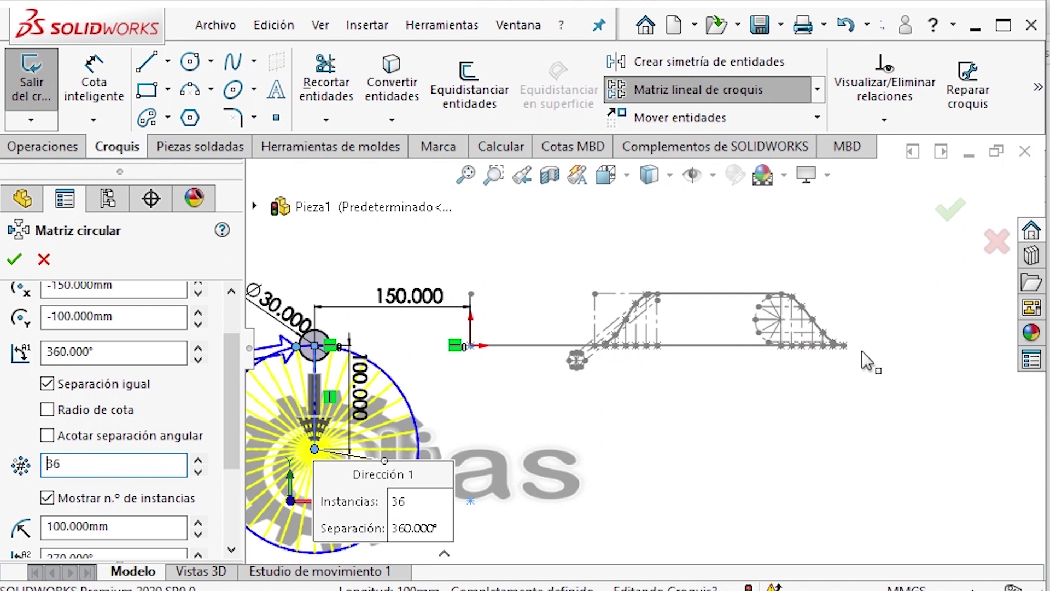
pyautogui.scroll(3, 880, 352)
pyautogui.scroll(-7, 523, 441)
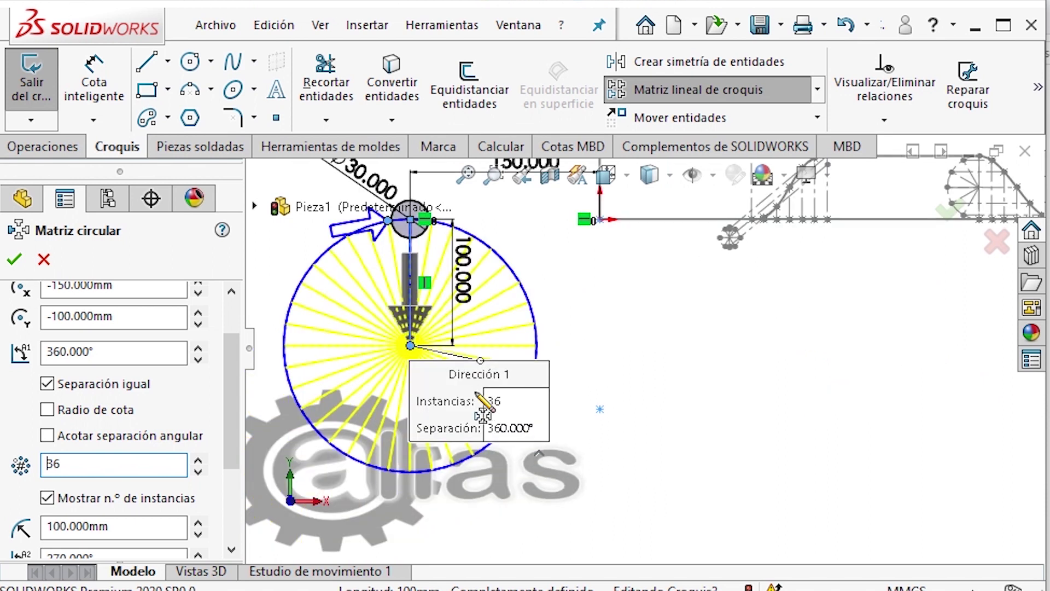
pyautogui.scroll(1, 596, 396)
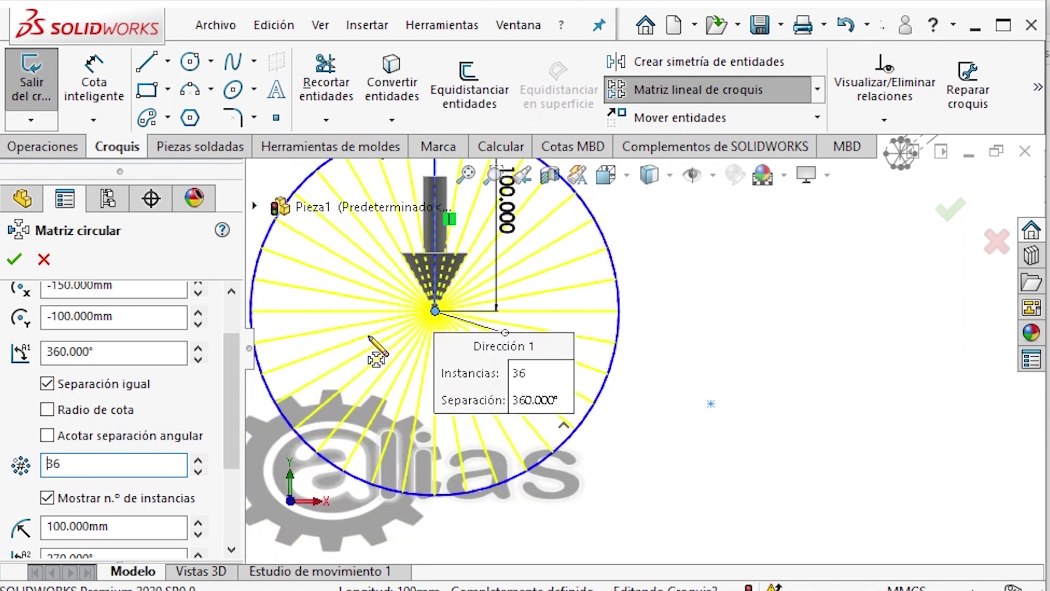
pyautogui.scroll(1, 714, 442)
pyautogui.scroll(1, 687, 424)
pyautogui.scroll(1, 689, 437)
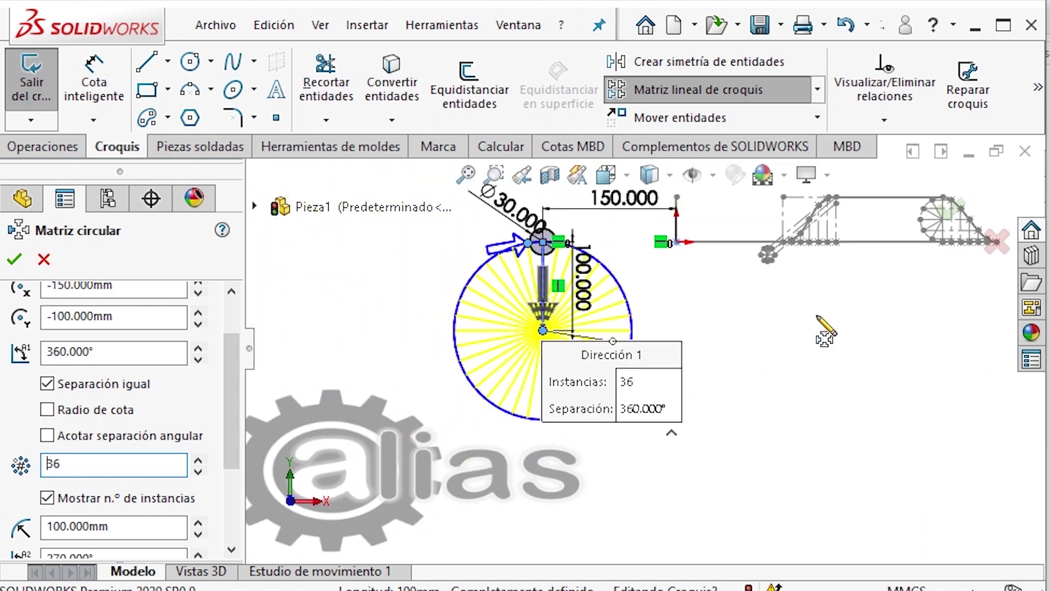
pyautogui.scroll(-6, 820, 254)
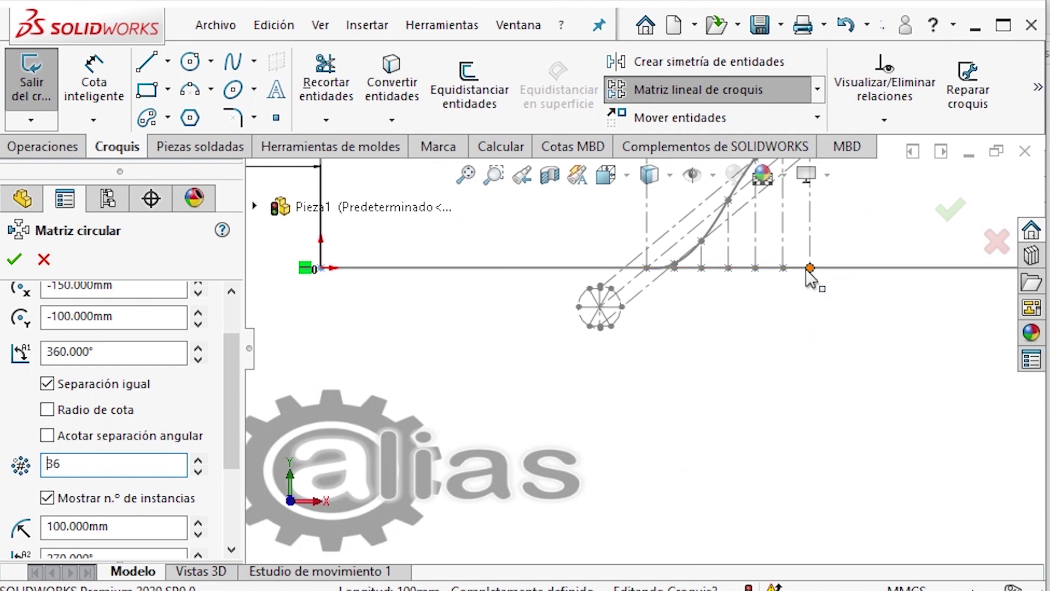
pyautogui.scroll(3, 711, 298)
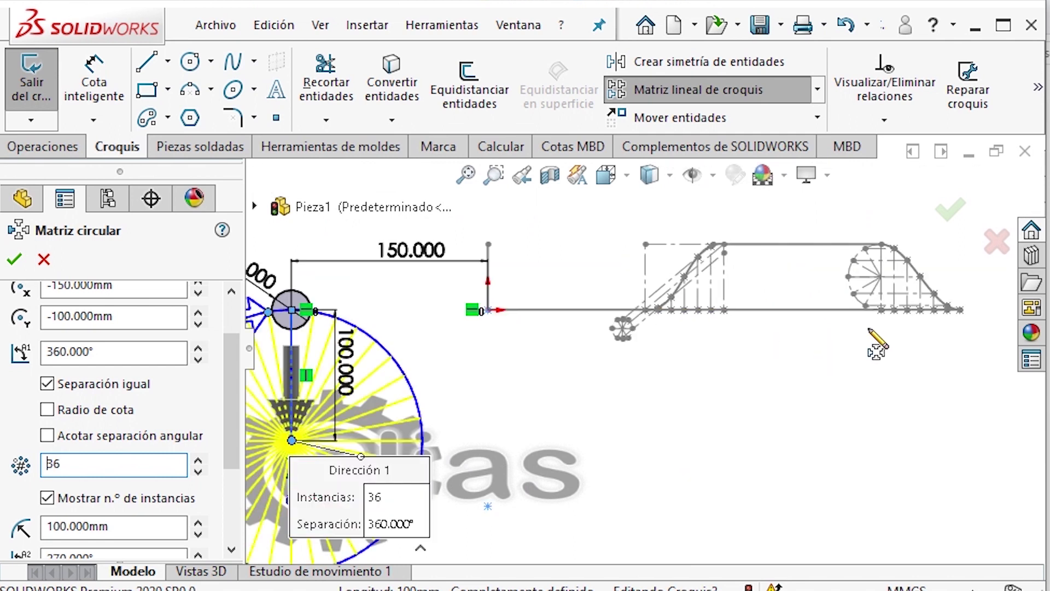
pyautogui.scroll(4, 899, 337)
pyautogui.scroll(-5, 523, 406)
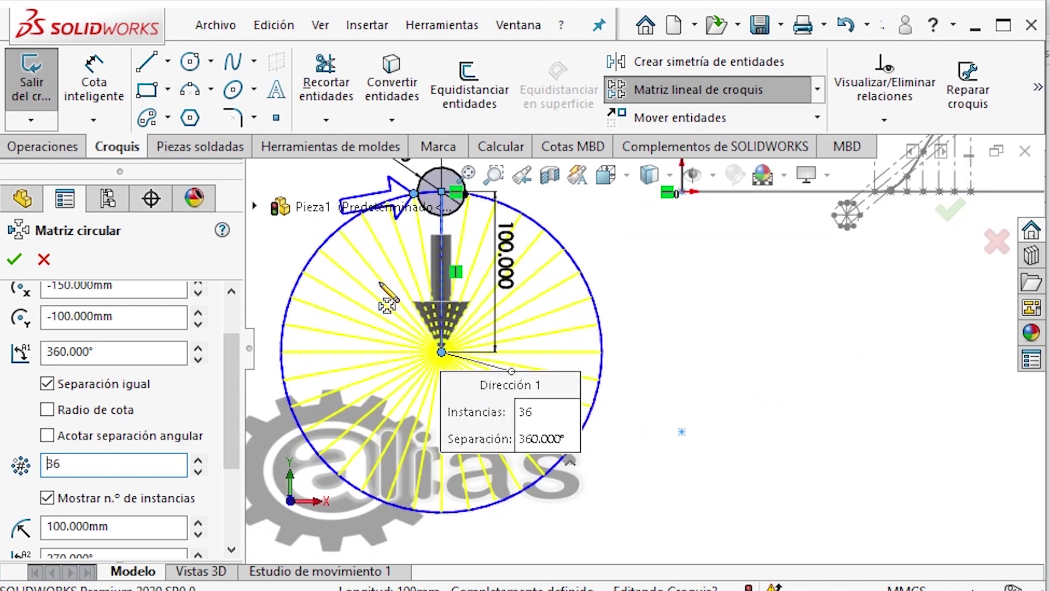
pyautogui.scroll(1, 684, 366)
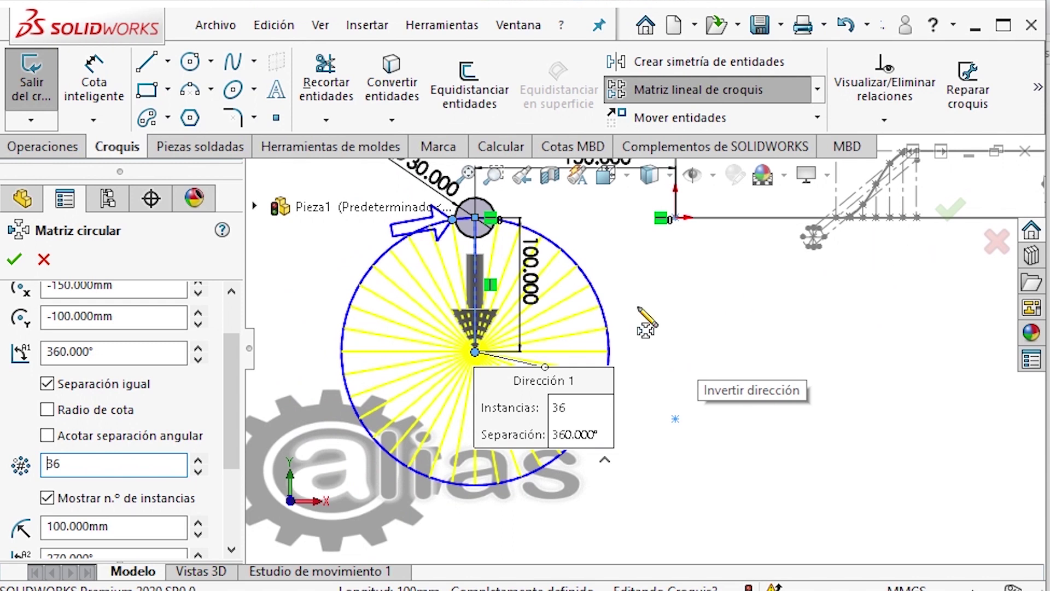
pyautogui.scroll(-1, 591, 341)
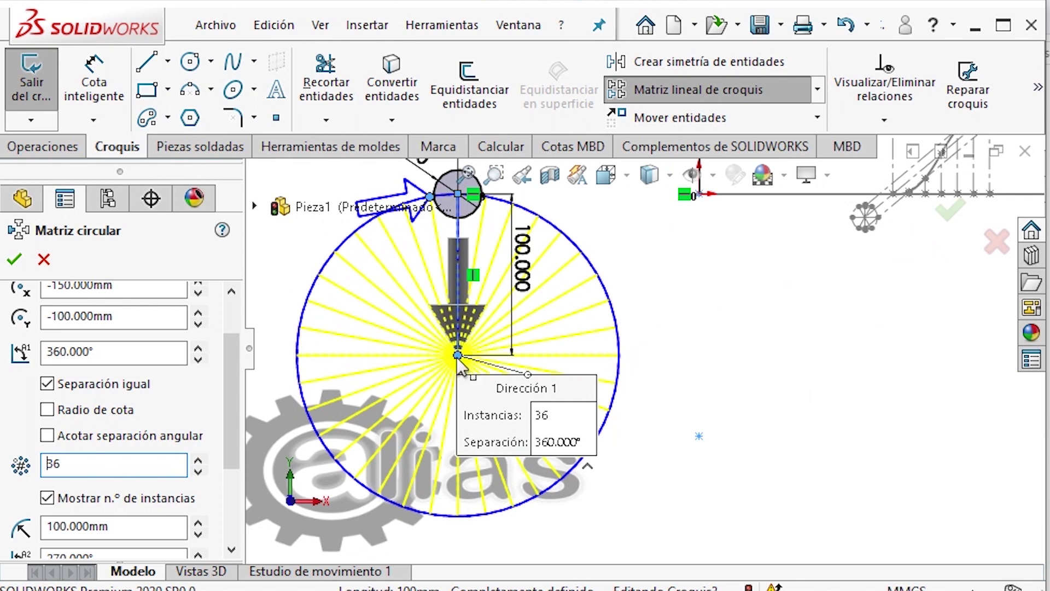
# Accept the circular pattern of construction lines
pyautogui.scroll(3, 234, 376)
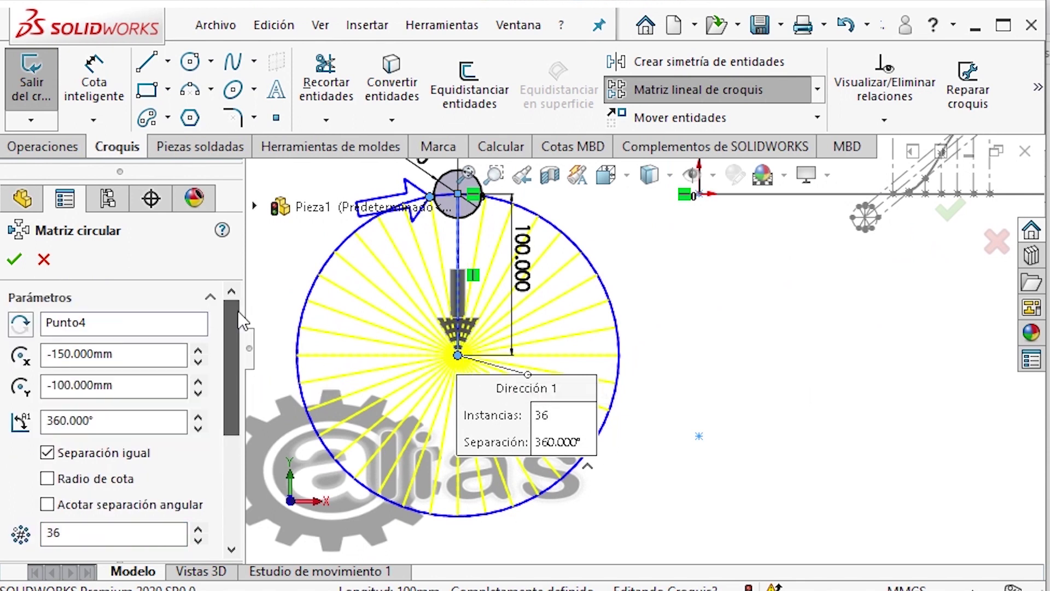
pyautogui.click(23, 268)
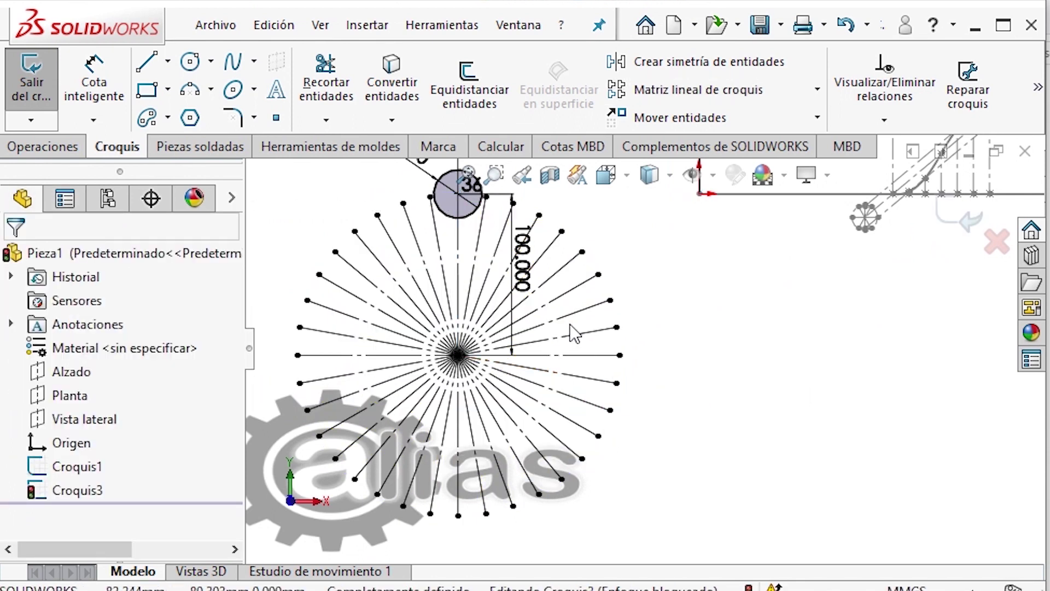
# Add a driven angle dimension between the upper vertical spoke and the spoke 120° counterclockwise from it
pyautogui.scroll(1, 545, 371)
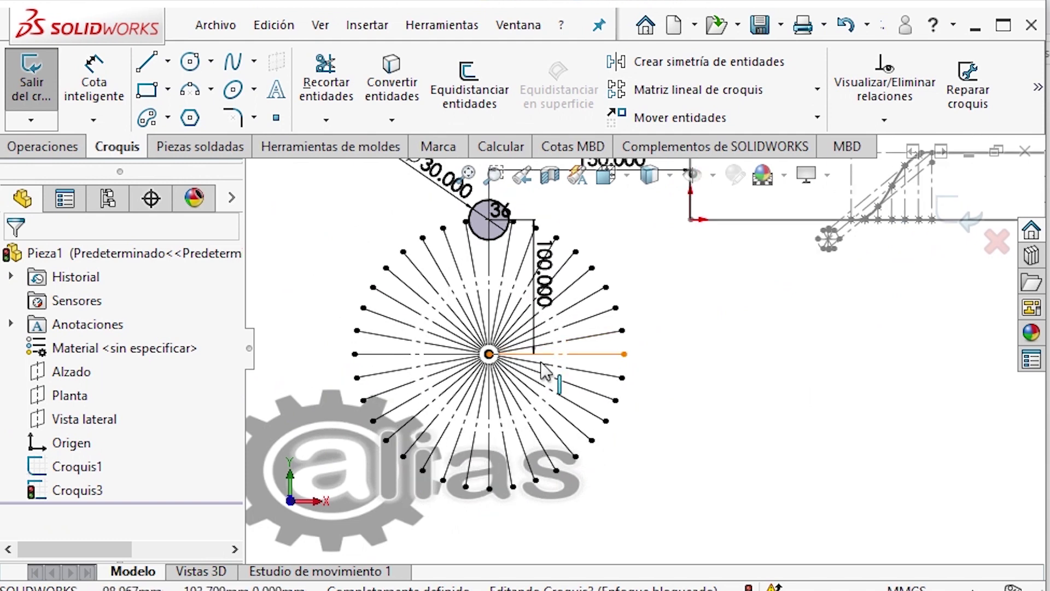
pyautogui.scroll(-1, 546, 371)
pyautogui.click(95, 81)
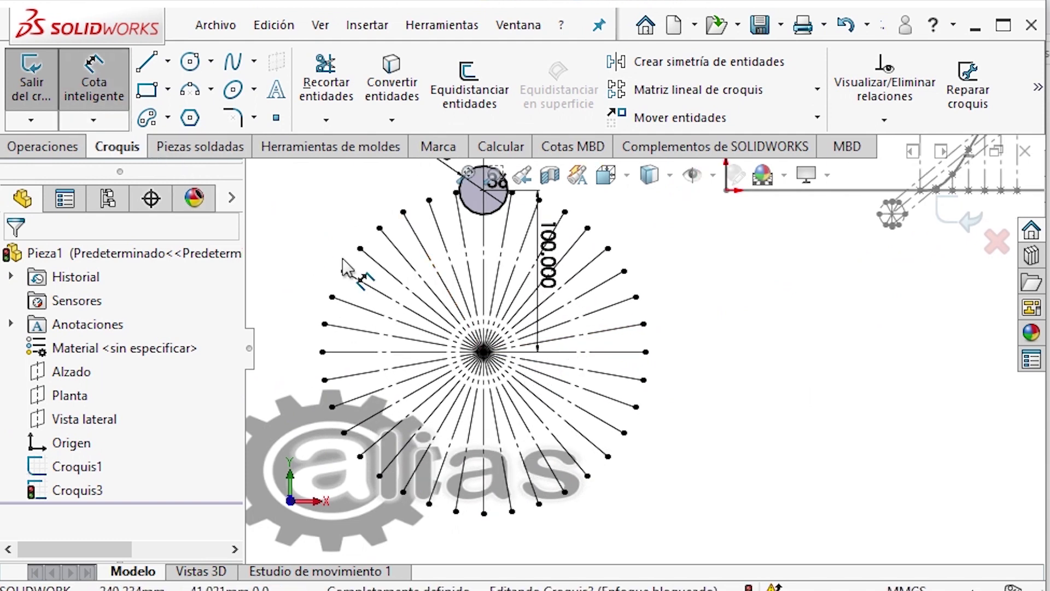
pyautogui.click(483, 246)
pyautogui.scroll(-1, 362, 323)
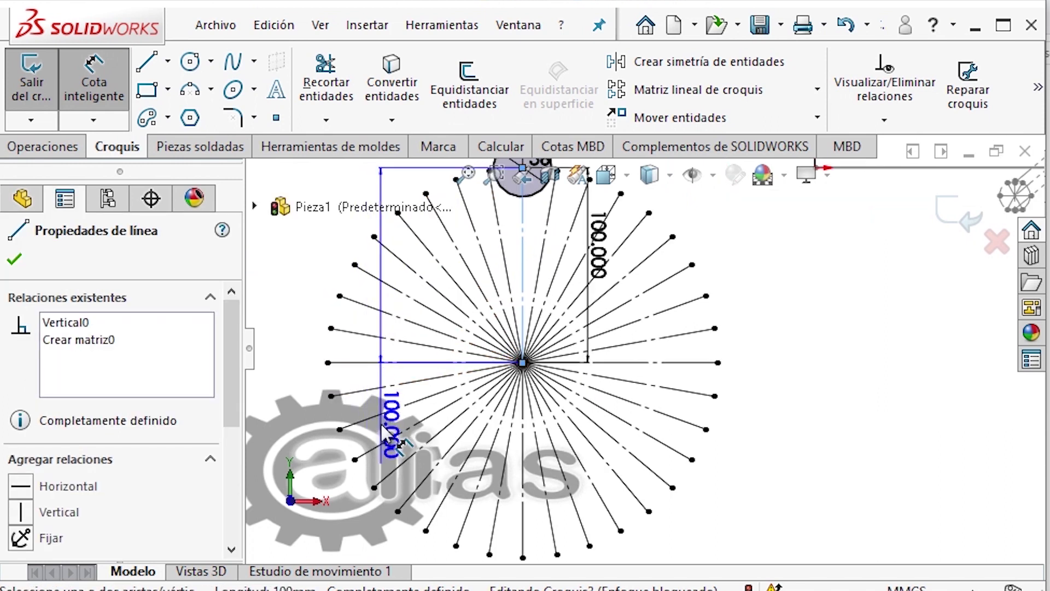
pyautogui.click(387, 438)
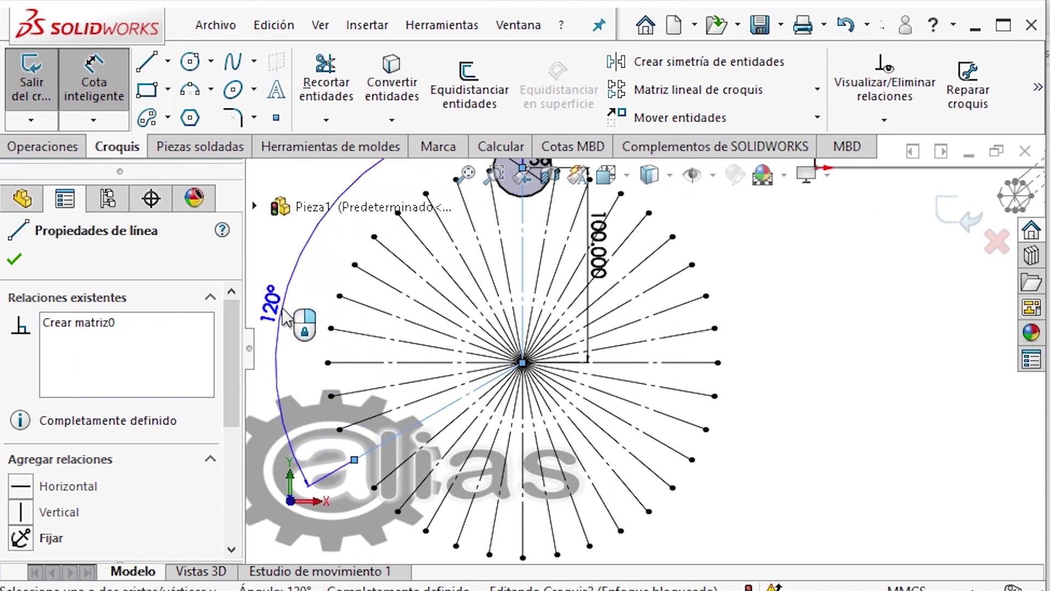
pyautogui.scroll(2, 356, 335)
pyautogui.click(355, 323)
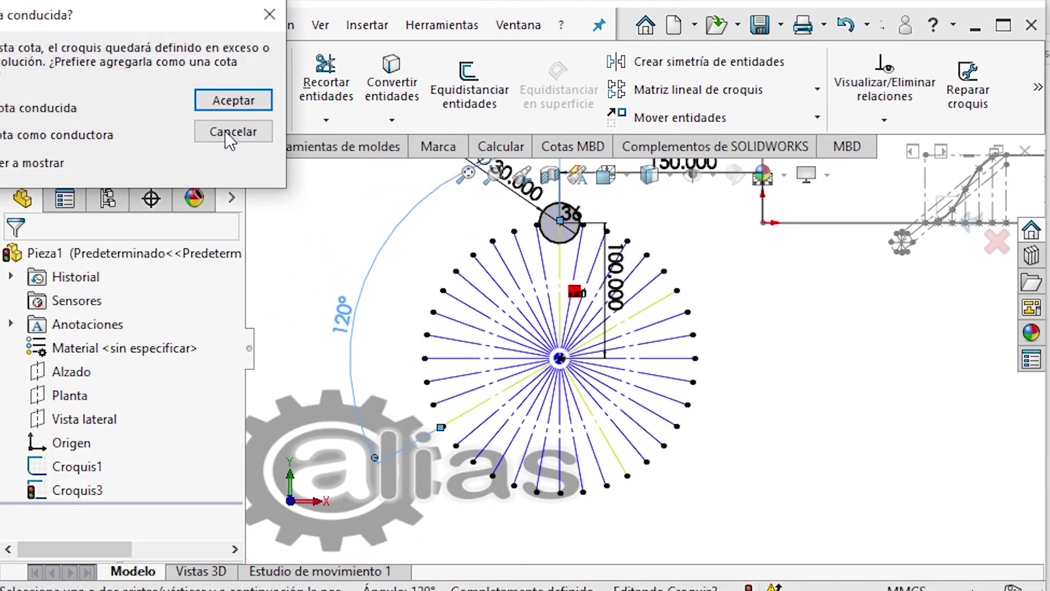
pyautogui.click(218, 99)
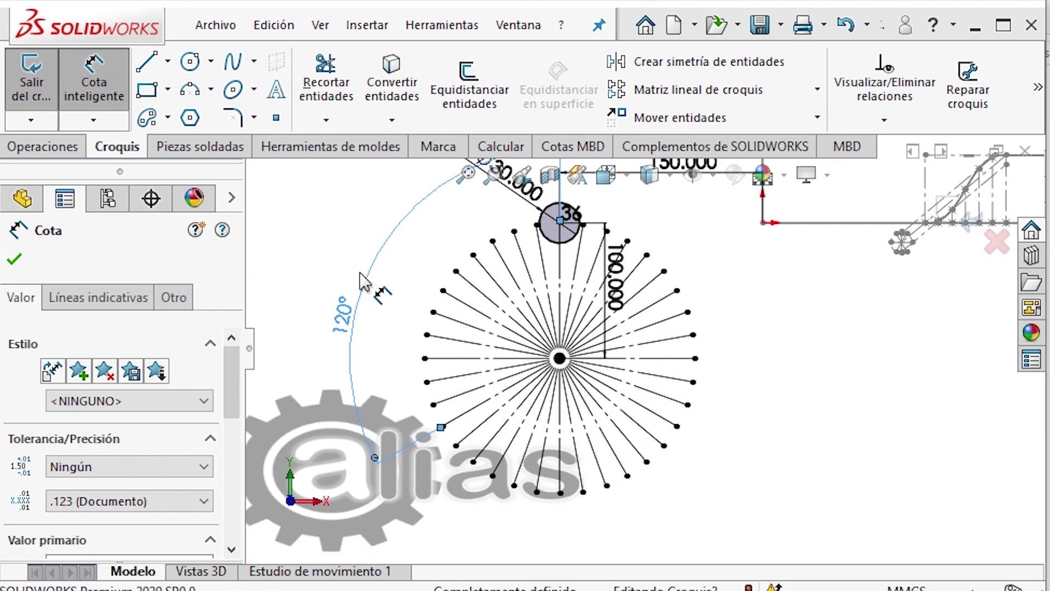
pyautogui.click(384, 285)
# Draw a line about 51 mm long outward from the end of the first spoke counterclockwise past the 120° spoke
pyautogui.scroll(-1, 399, 305)
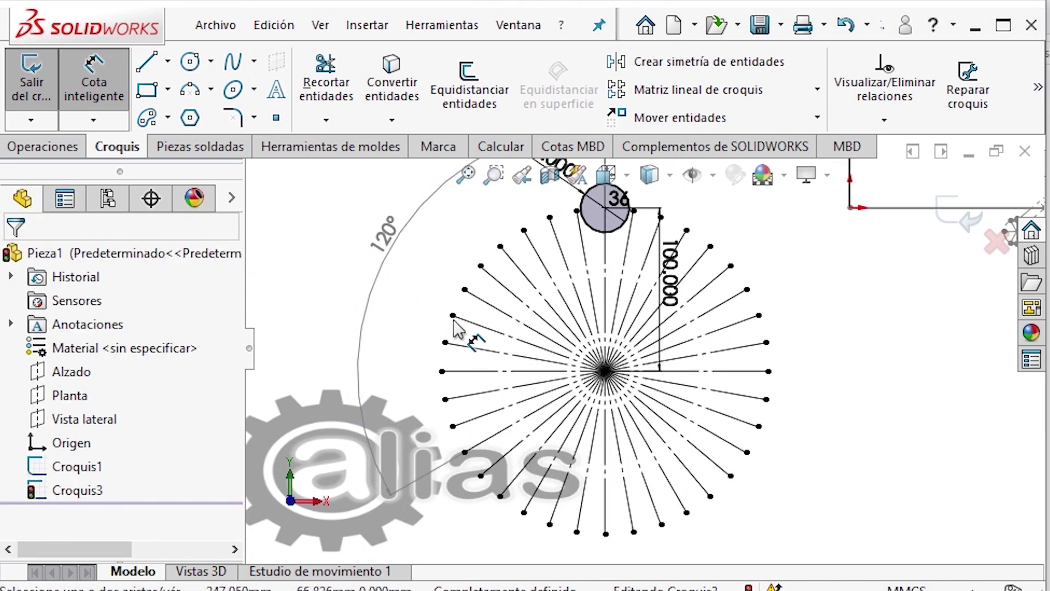
pyautogui.scroll(1, 596, 268)
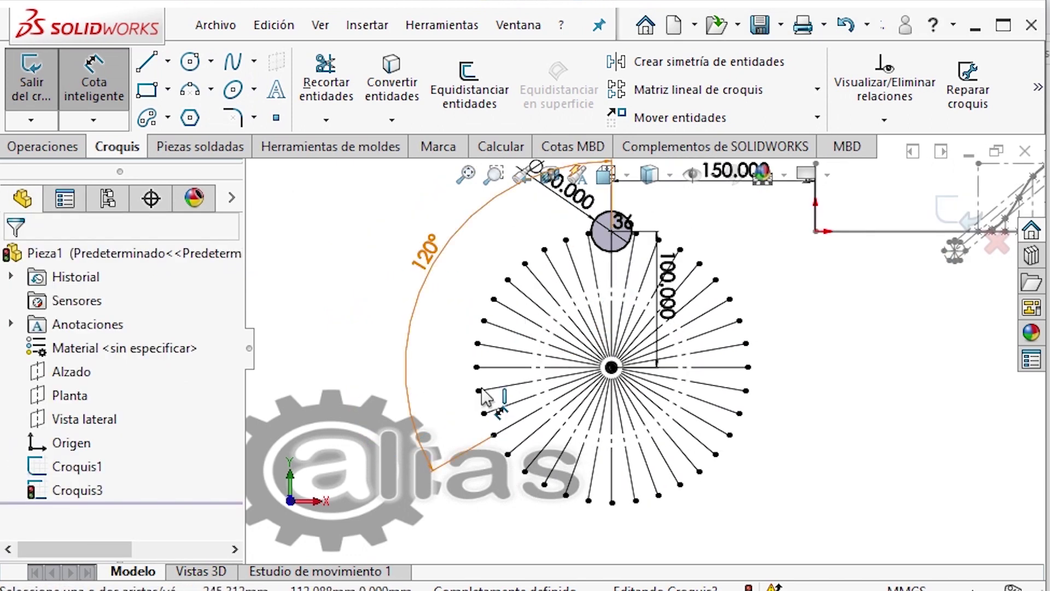
pyautogui.scroll(1, 501, 438)
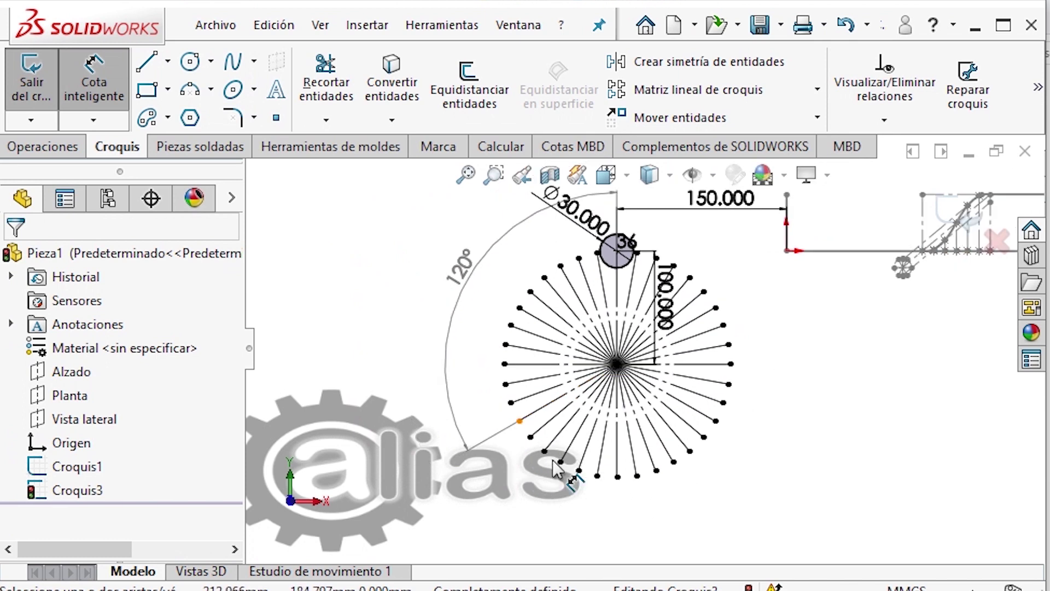
pyautogui.scroll(-1, 547, 462)
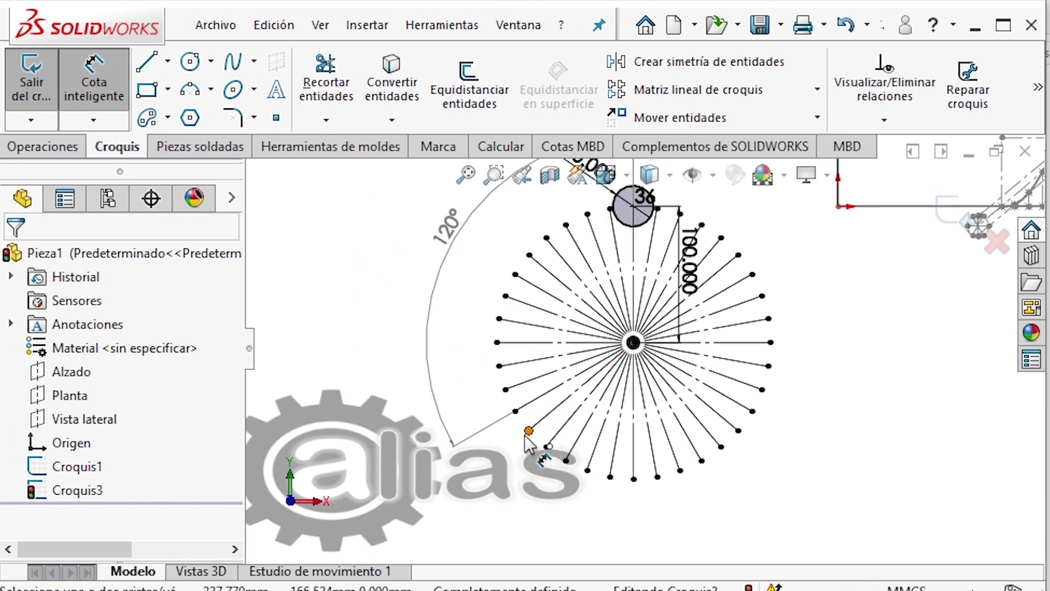
pyautogui.scroll(1, 547, 457)
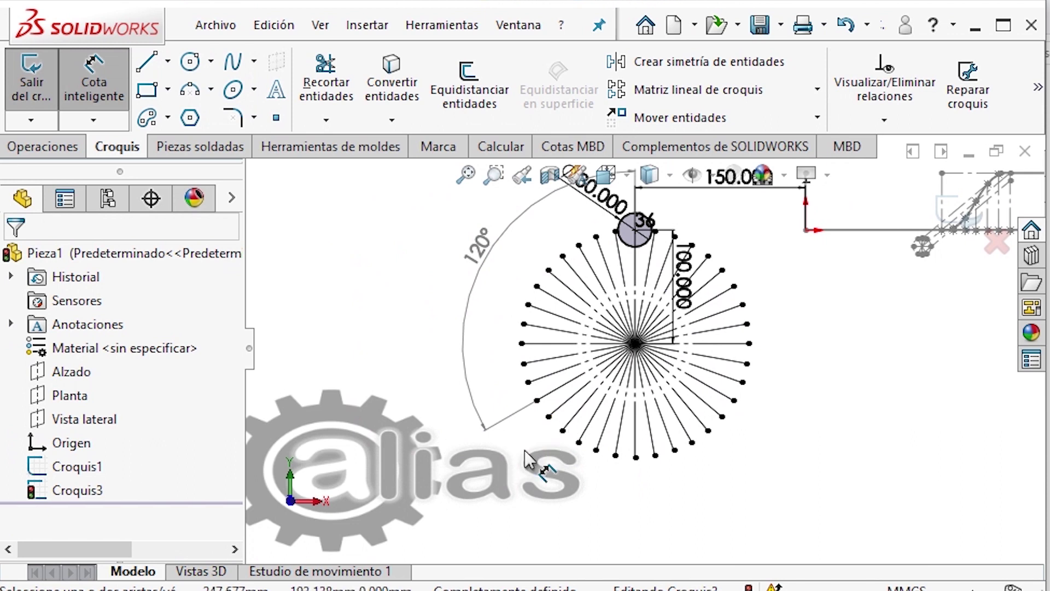
pyautogui.scroll(-1, 528, 460)
pyautogui.press('Escape')
pyautogui.press('l')
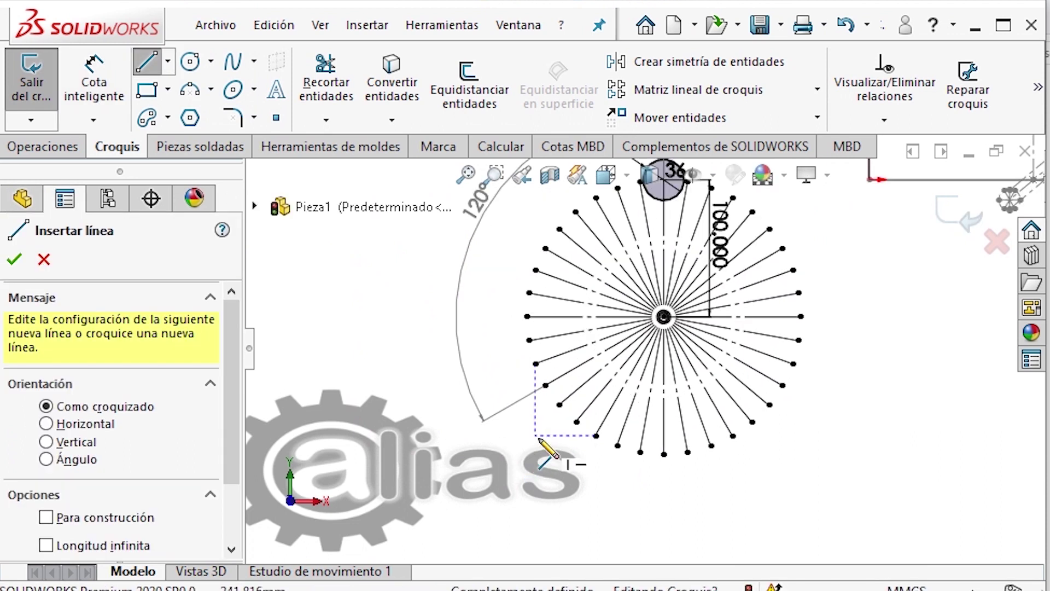
pyautogui.scroll(-2, 544, 443)
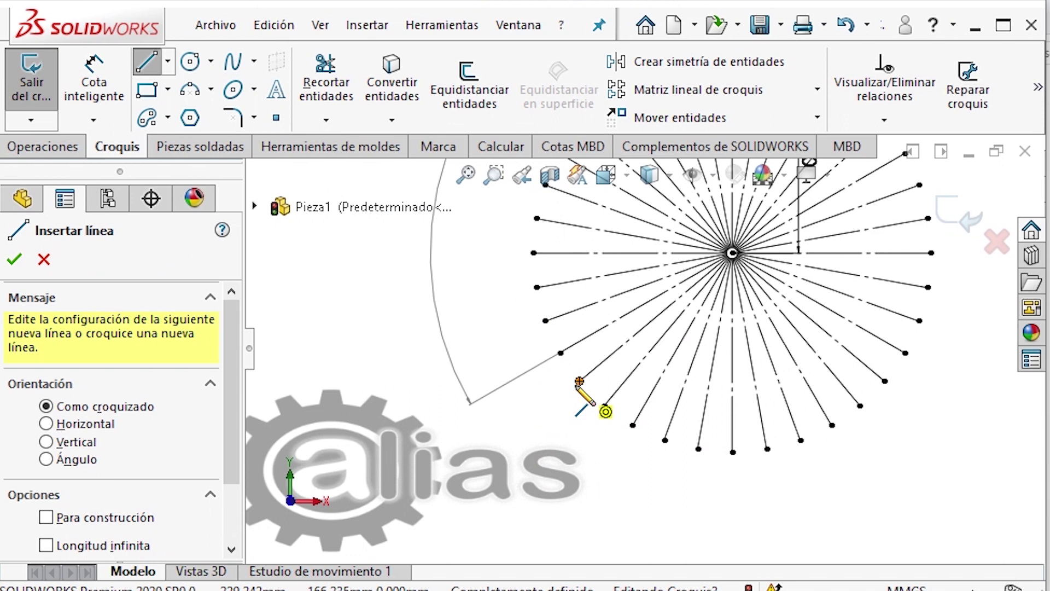
pyautogui.scroll(3, 706, 298)
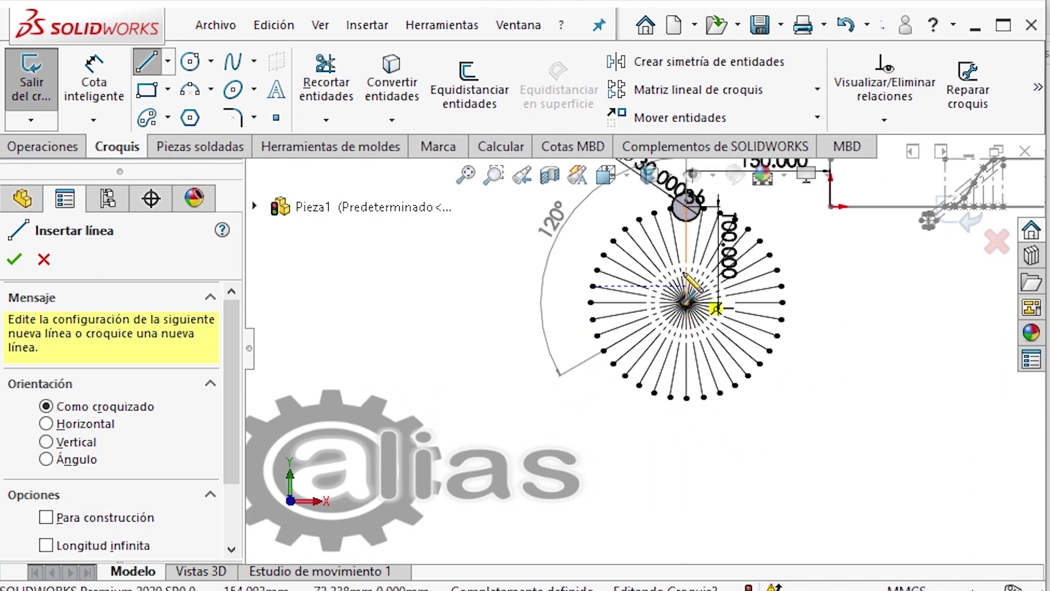
pyautogui.scroll(-3, 627, 415)
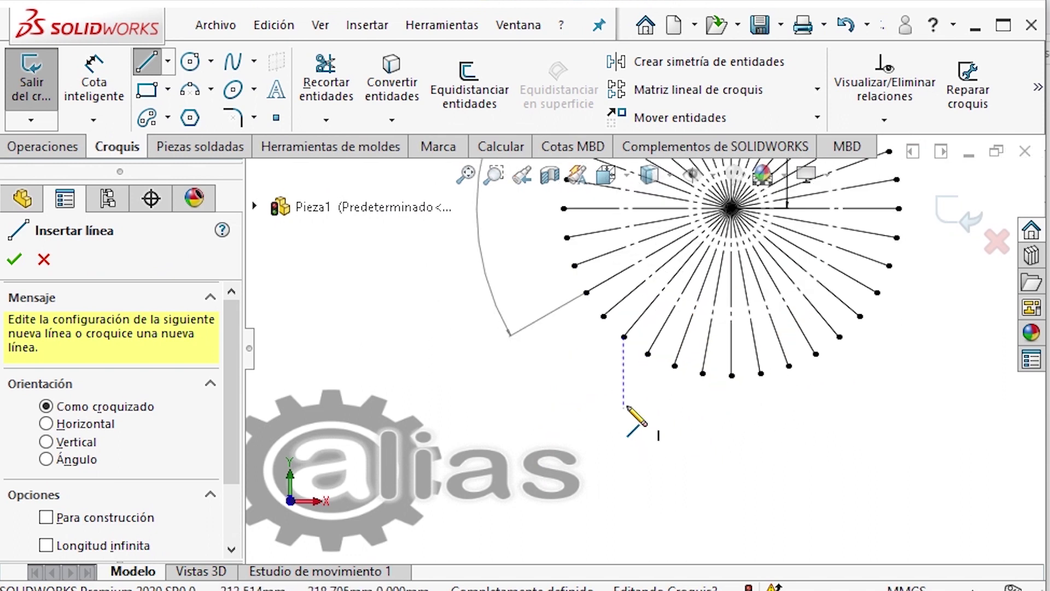
pyautogui.click(603, 316)
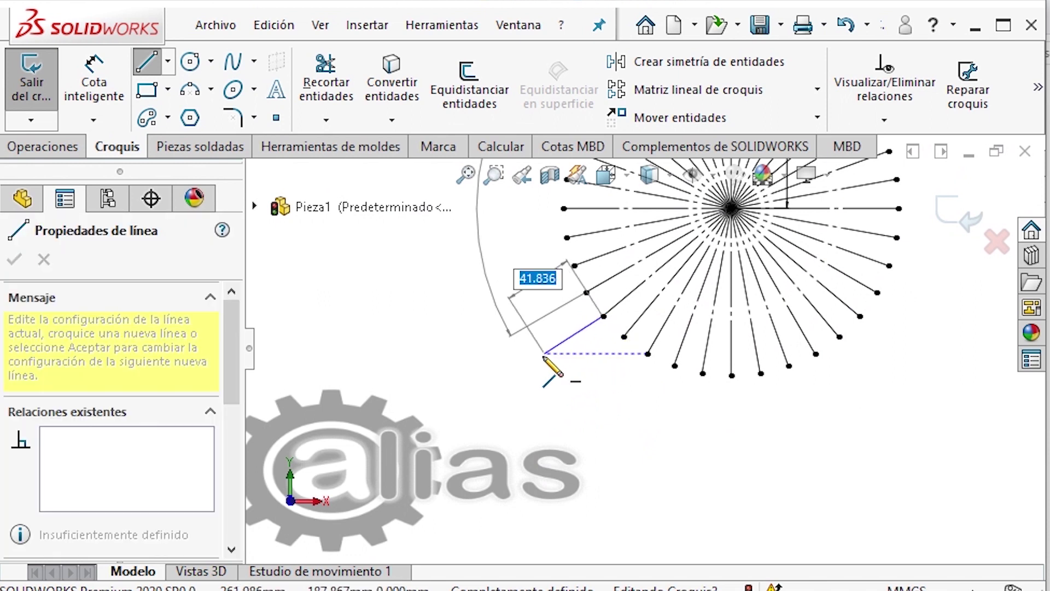
pyautogui.click(534, 365)
pyautogui.press('Escape')
# Make the new outward segment collinear with its spoke and convert it to construction geometry
pyautogui.scroll(-3, 605, 351)
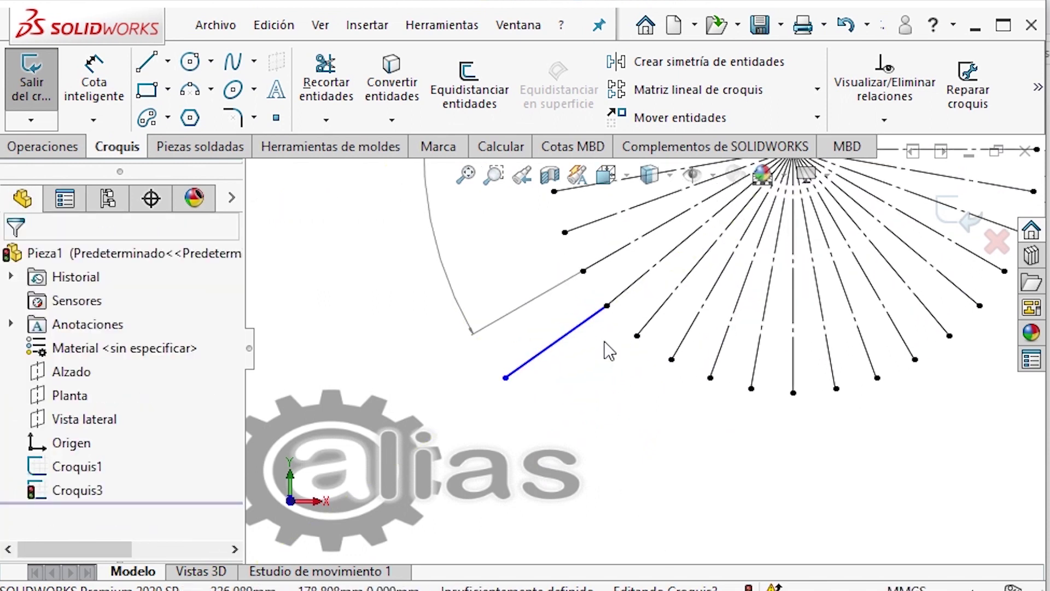
pyautogui.click(579, 331)
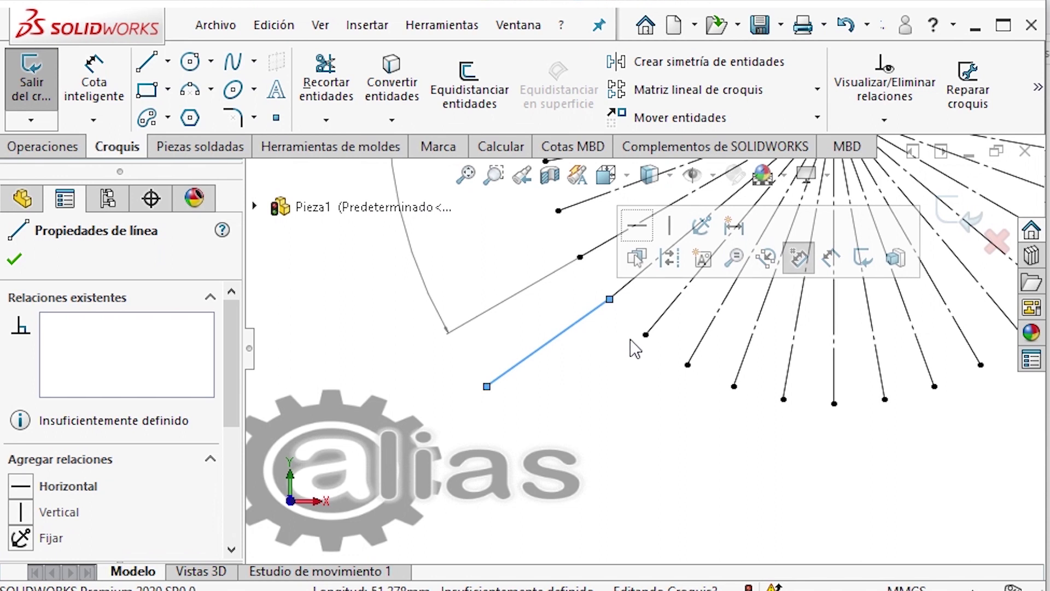
pyautogui.keyDown('ctrl'); pyautogui.click(629, 286); pyautogui.keyUp('ctrl')
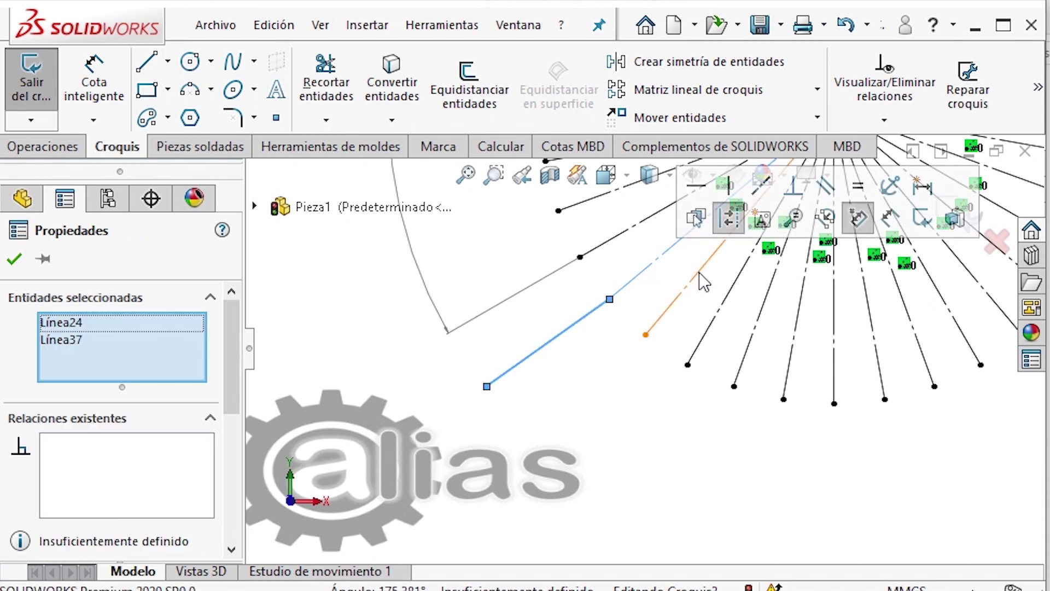
pyautogui.click(761, 187)
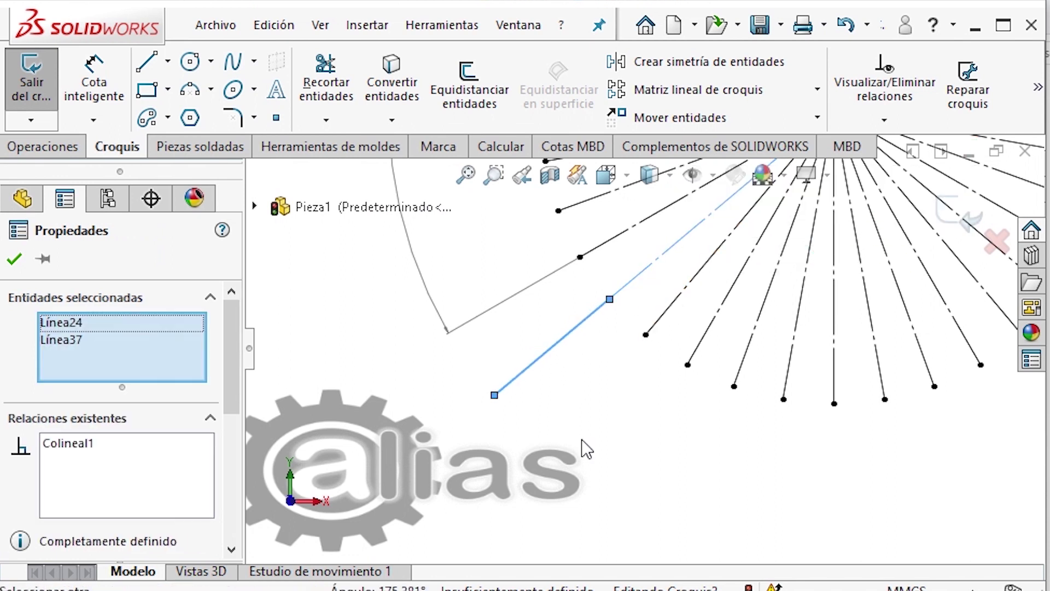
pyautogui.click(564, 383)
pyautogui.click(554, 354)
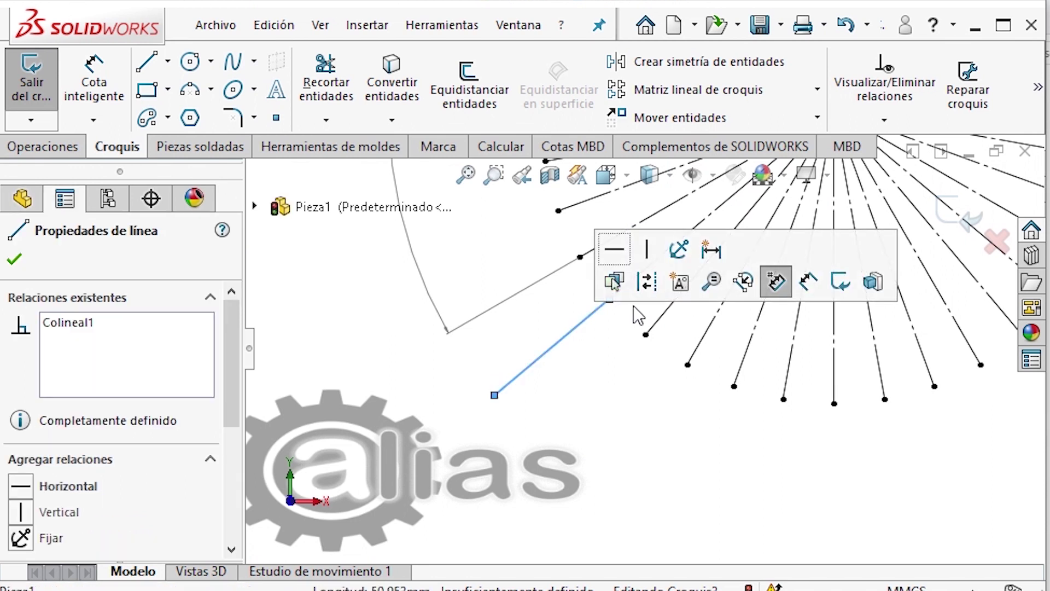
pyautogui.click(646, 287)
pyautogui.click(597, 426)
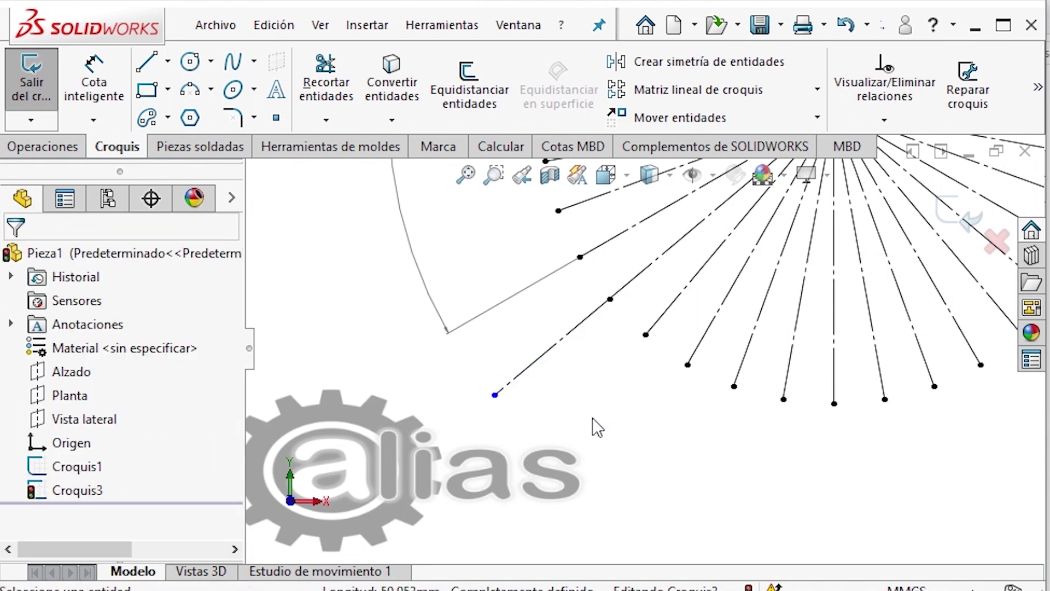
# Make the construction segment equal in length to the first short vertical ordinate under the rise curve in the displacement diagram
pyautogui.click(563, 340)
pyautogui.scroll(3, 493, 430)
pyautogui.scroll(4, 630, 443)
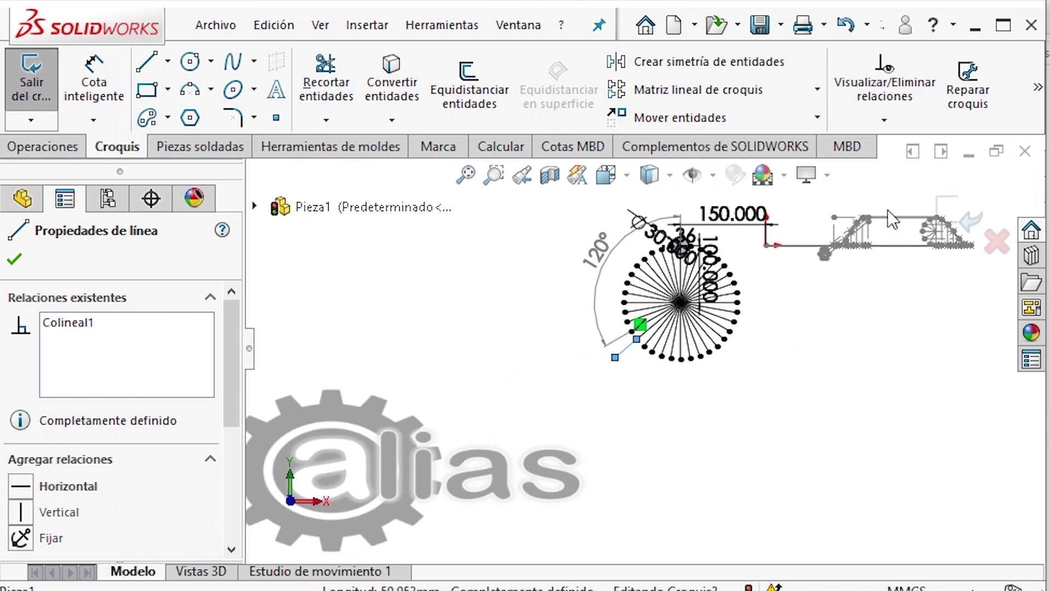
pyautogui.scroll(-8, 730, 290)
pyautogui.scroll(-6, 733, 315)
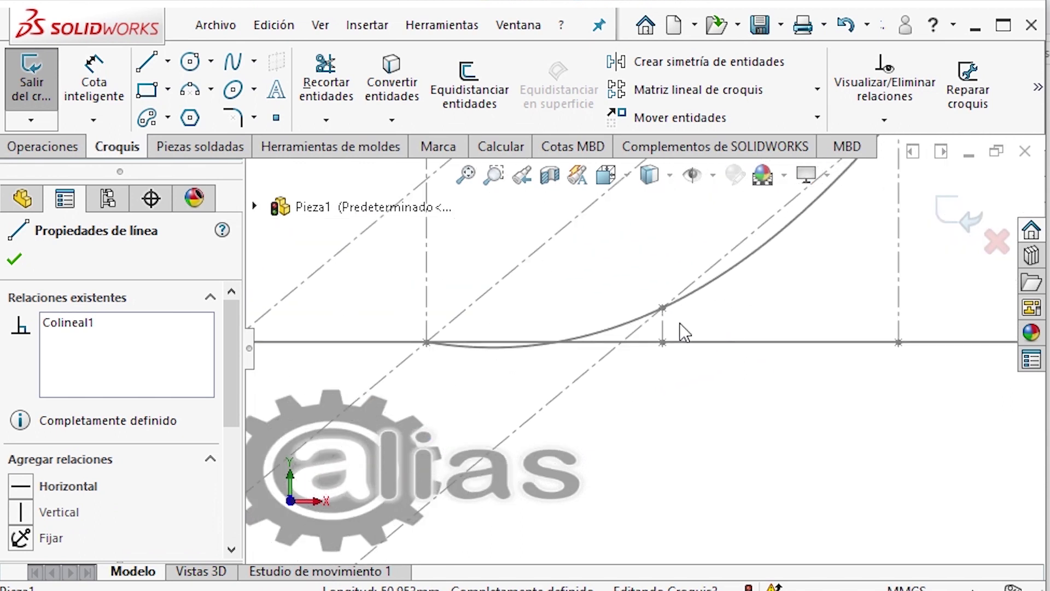
pyautogui.keyDown('ctrl'); pyautogui.click(664, 327); pyautogui.keyUp('ctrl')
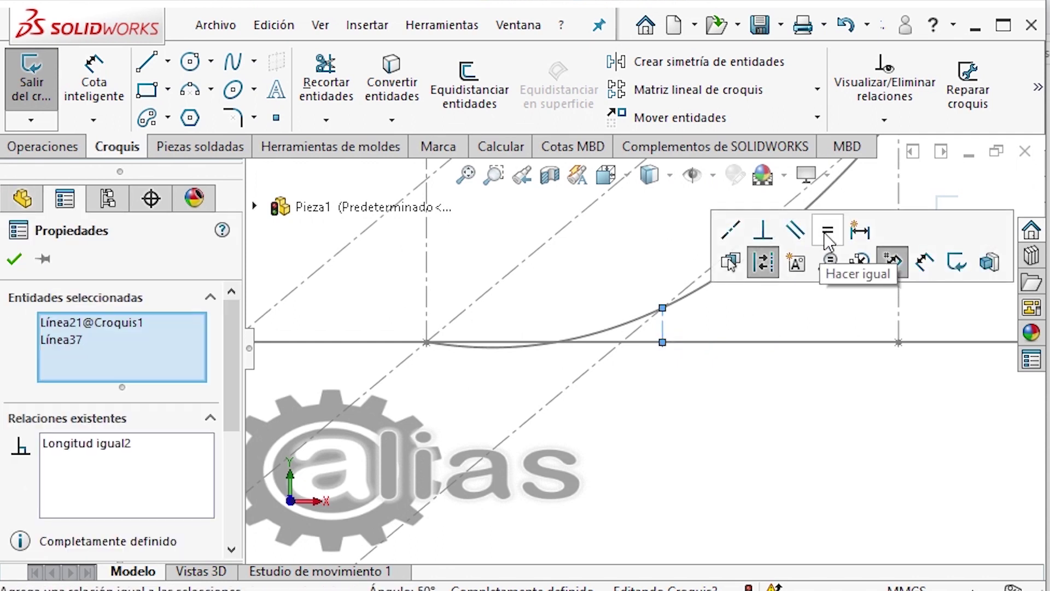
pyautogui.click(822, 429)
# Draw a line about 8.6 mm long outward from the end of the second spoke past the 120° spoke
pyautogui.press('f')
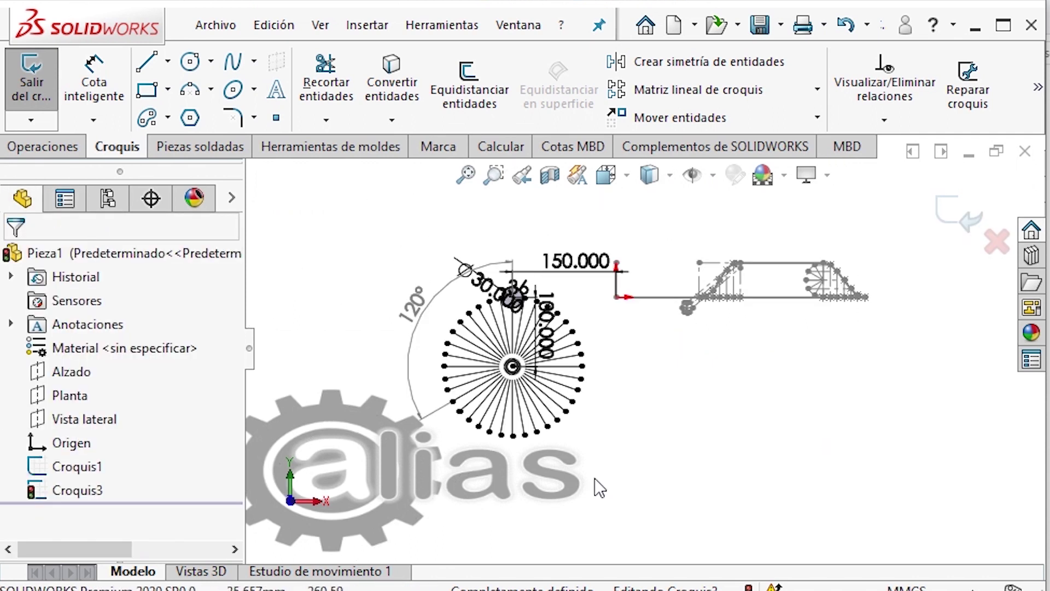
pyautogui.scroll(-10, 492, 384)
pyautogui.scroll(-3, 490, 382)
pyautogui.scroll(3, 608, 394)
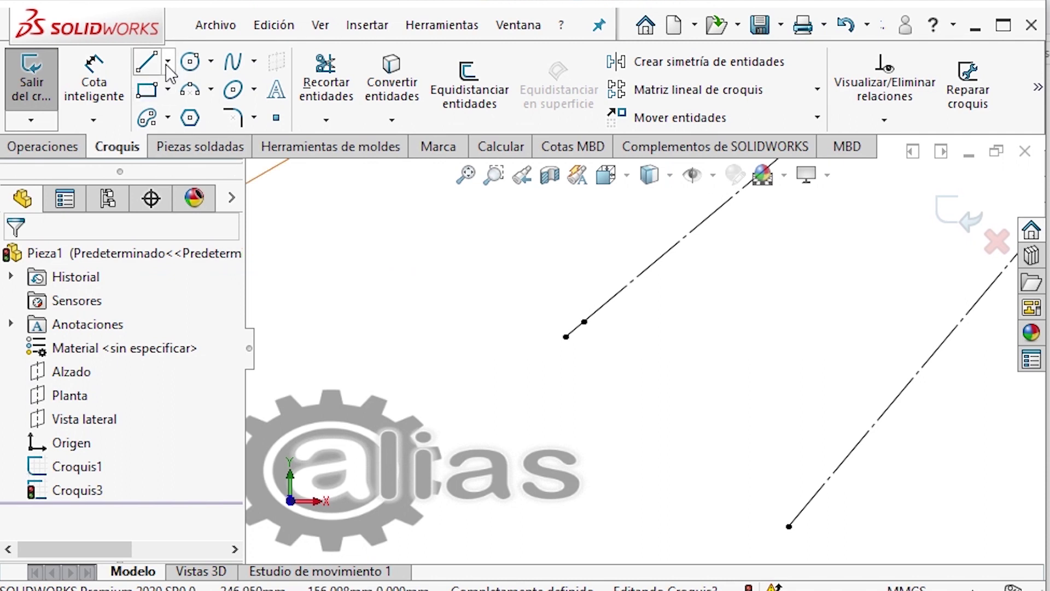
pyautogui.click(147, 61)
pyautogui.scroll(2, 465, 224)
pyautogui.click(727, 450)
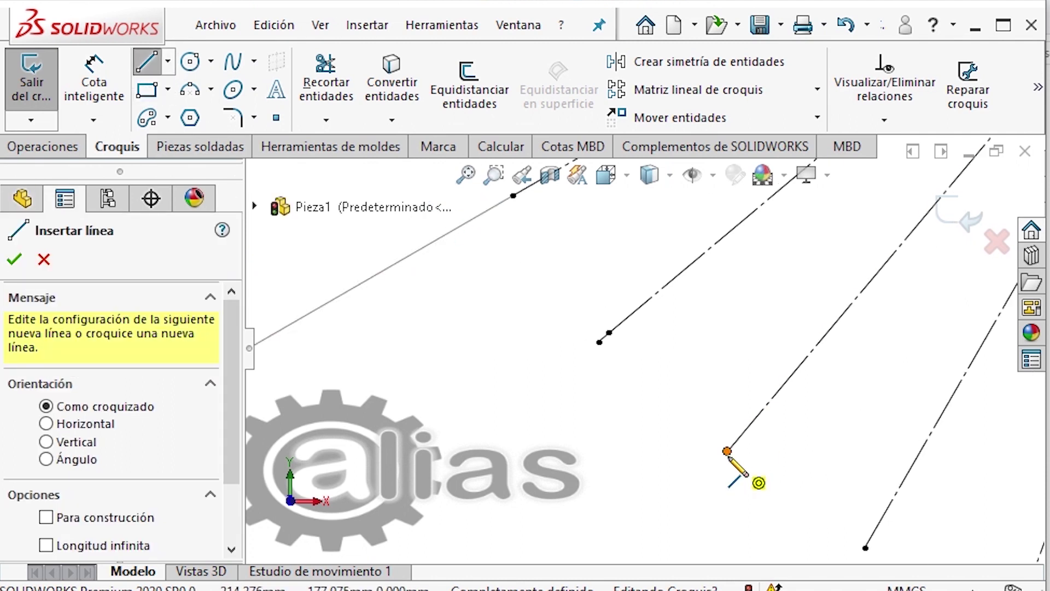
pyautogui.click(678, 498)
pyautogui.press('Escape')
pyautogui.press('Escape')
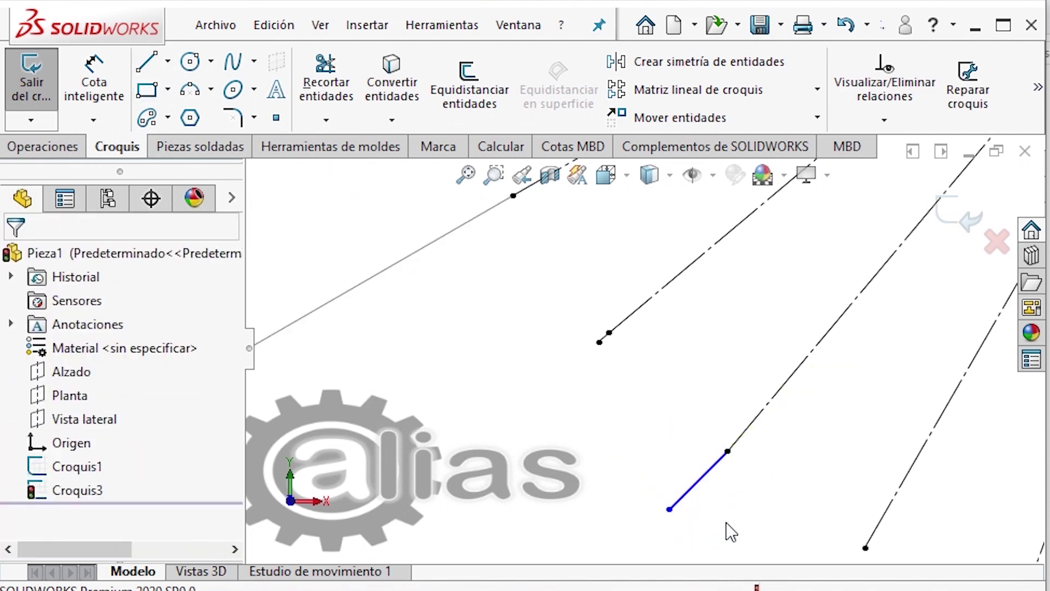
# Make the second outward segment collinear with its spoke
pyautogui.click(712, 471)
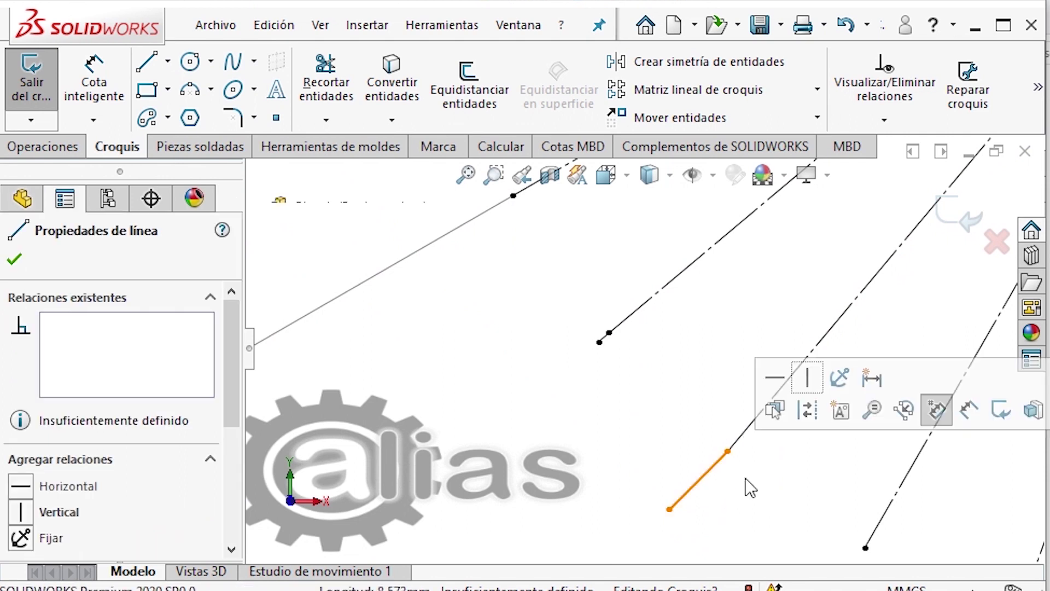
pyautogui.keyDown('ctrl'); pyautogui.click(762, 429); pyautogui.keyUp('ctrl')
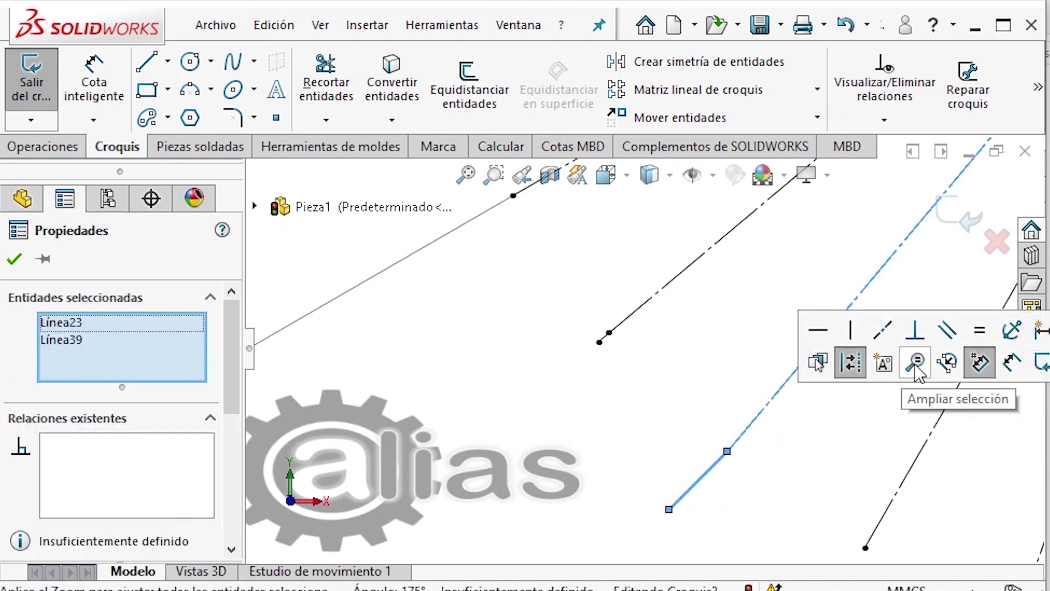
pyautogui.click(882, 329)
pyautogui.click(835, 470)
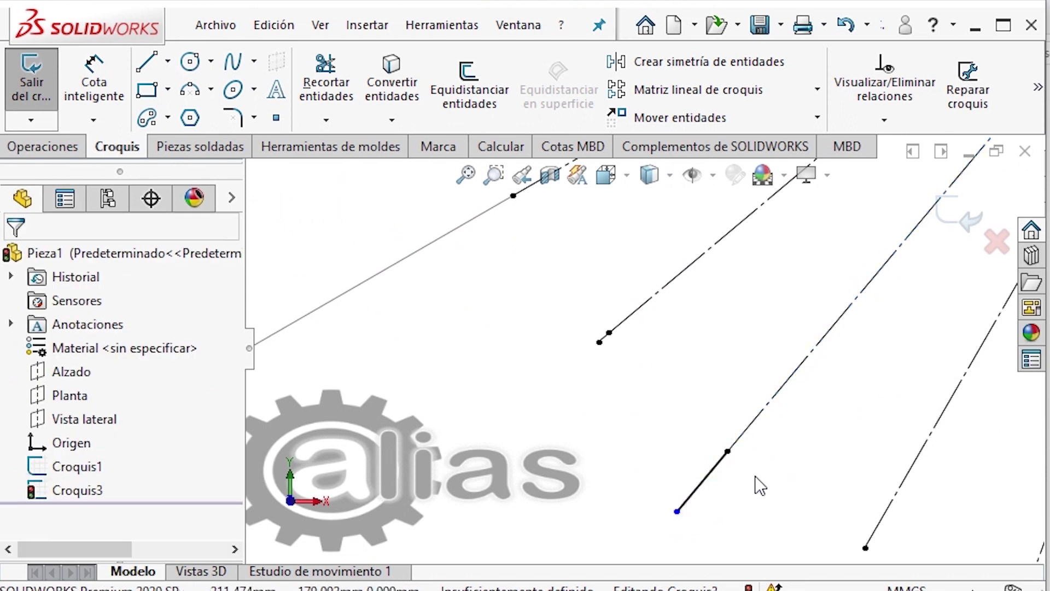
# Make the second outward segment equal in length to the second vertical ordinate under the rise curve
pyautogui.click(708, 473)
pyautogui.scroll(5, 520, 431)
pyautogui.scroll(5, 520, 431)
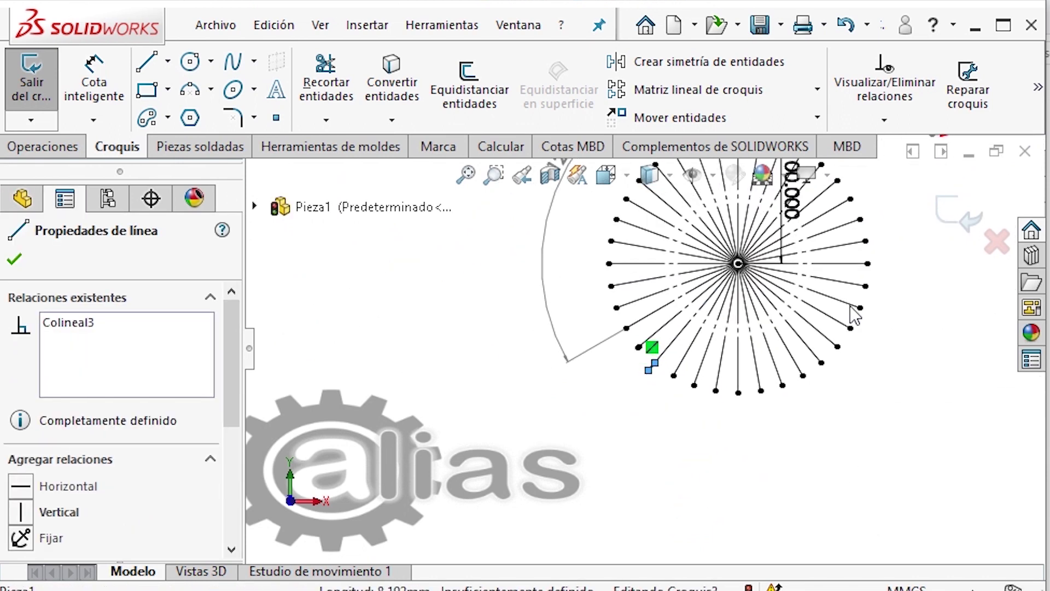
pyautogui.scroll(-8, 893, 239)
pyautogui.scroll(-3, 832, 317)
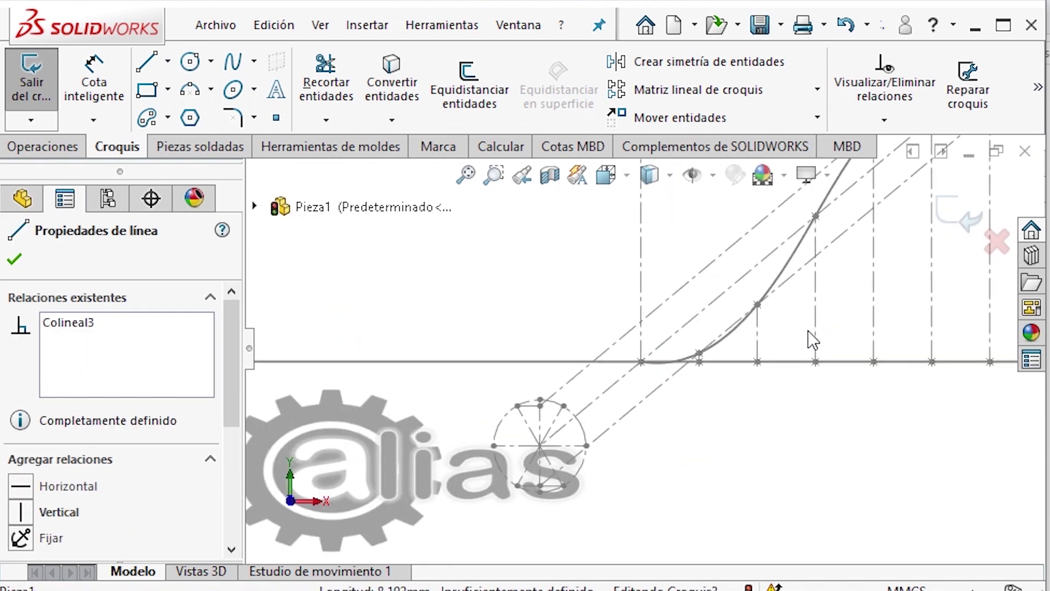
pyautogui.keyDown('ctrl'); pyautogui.click(761, 335); pyautogui.keyUp('ctrl')
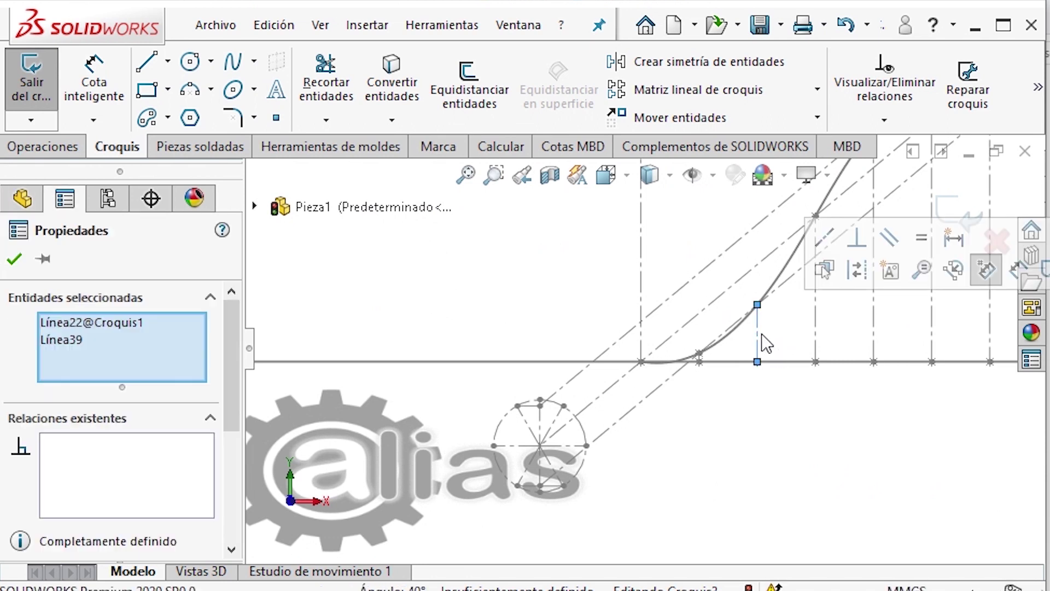
pyautogui.click(922, 241)
pyautogui.click(821, 445)
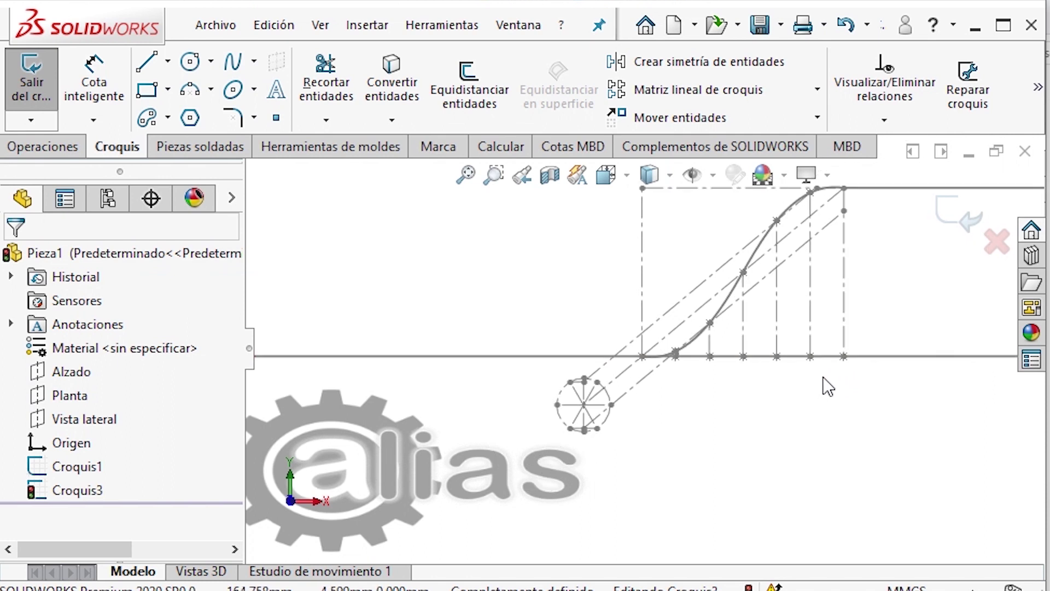
# Convert the second outward segment to construction geometry
pyautogui.scroll(3, 825, 384)
pyautogui.scroll(-8, 597, 441)
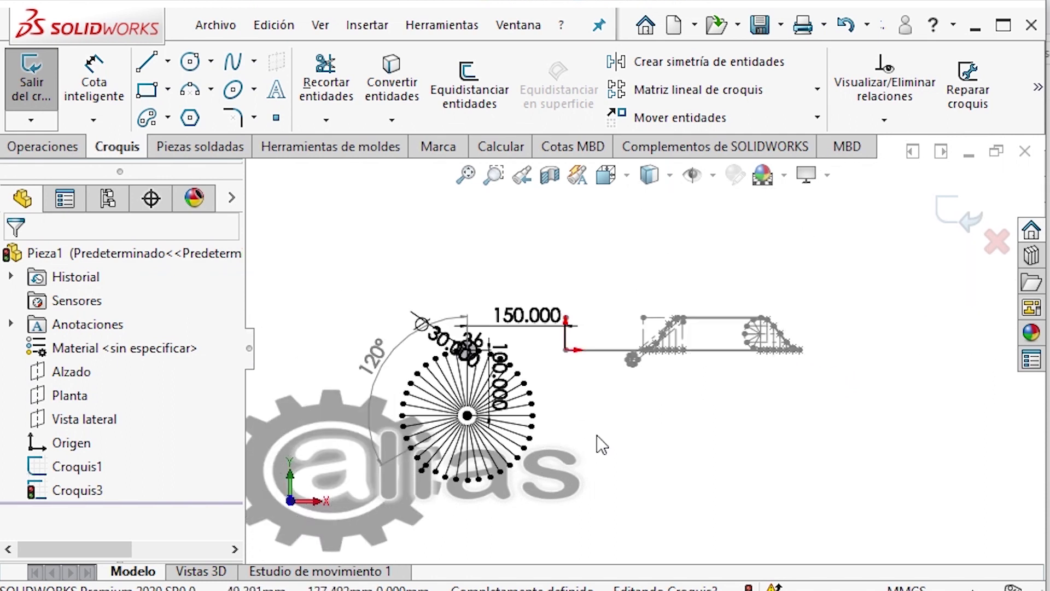
pyautogui.scroll(-5, 318, 465)
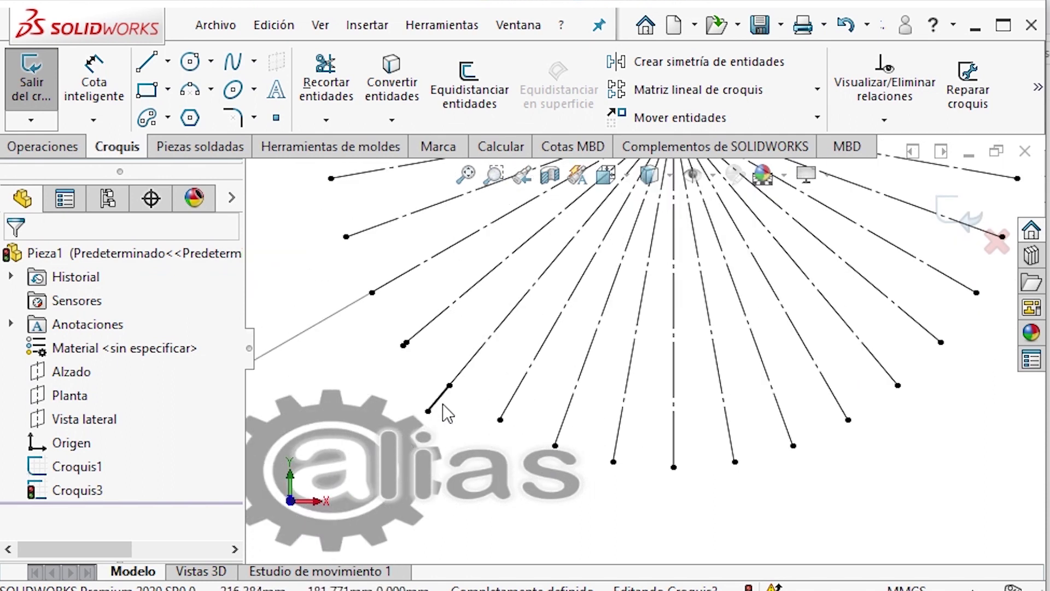
pyautogui.click(438, 399)
pyautogui.click(537, 341)
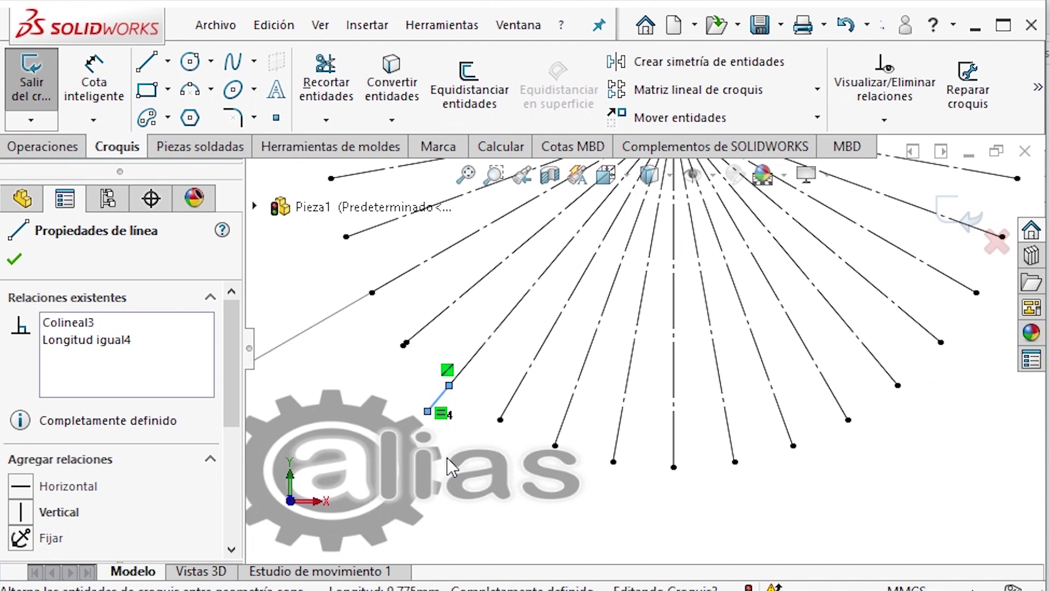
pyautogui.click(448, 462)
# Draw a line about 22 mm long outward from the end of the third spoke past the 120° spoke
pyautogui.press('l')
pyautogui.click(500, 420)
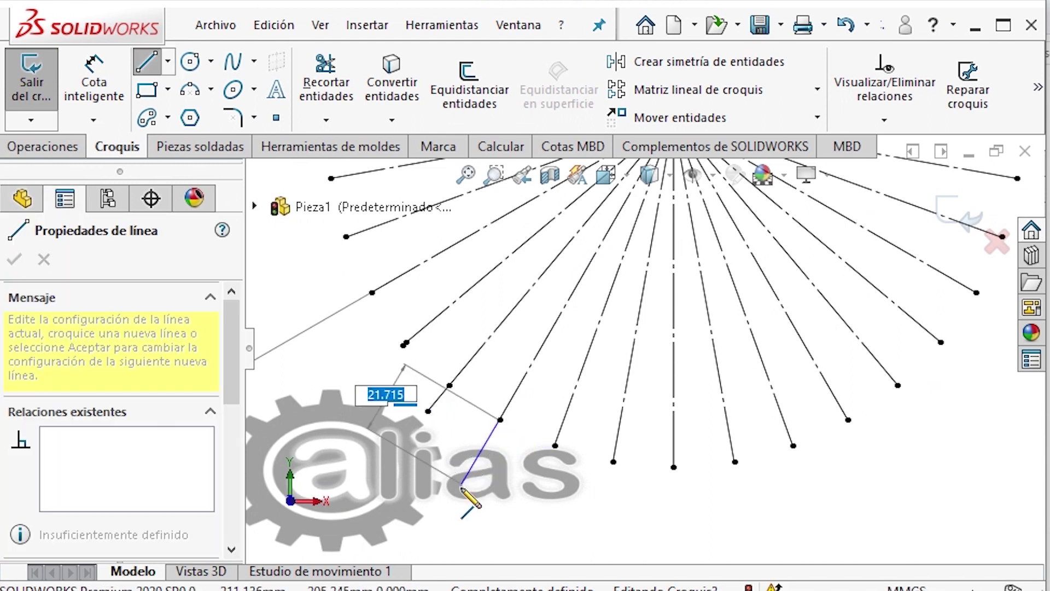
pyautogui.click(460, 491)
pyautogui.press('Escape')
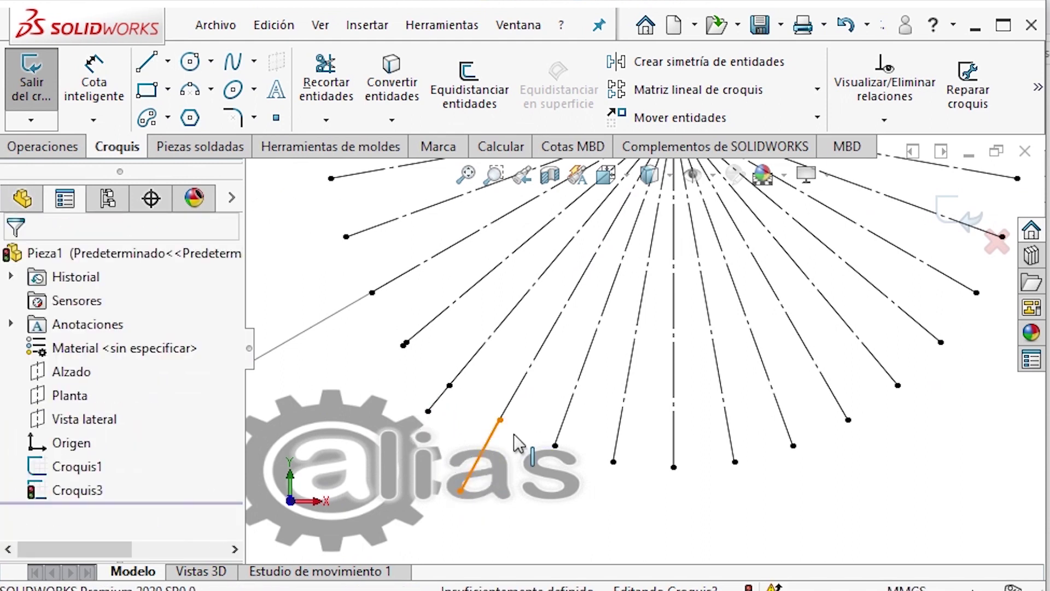
# Make the third outward segment collinear with its spoke and convert it to construction geometry
pyautogui.click(497, 429)
pyautogui.keyDown('ctrl'); pyautogui.click(536, 356); pyautogui.keyUp('ctrl')
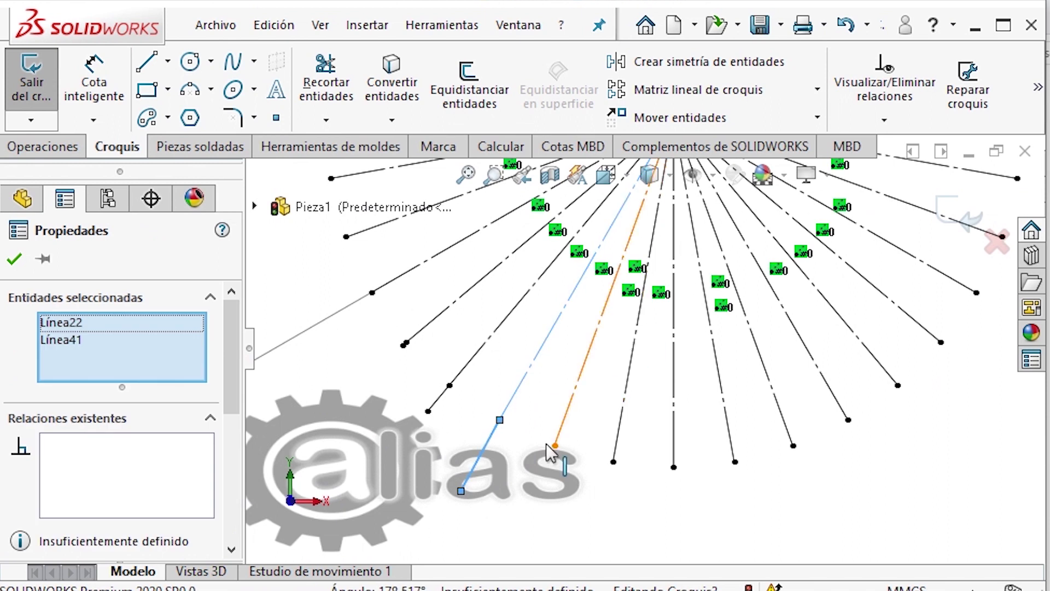
pyautogui.click(505, 447)
pyautogui.click(490, 444)
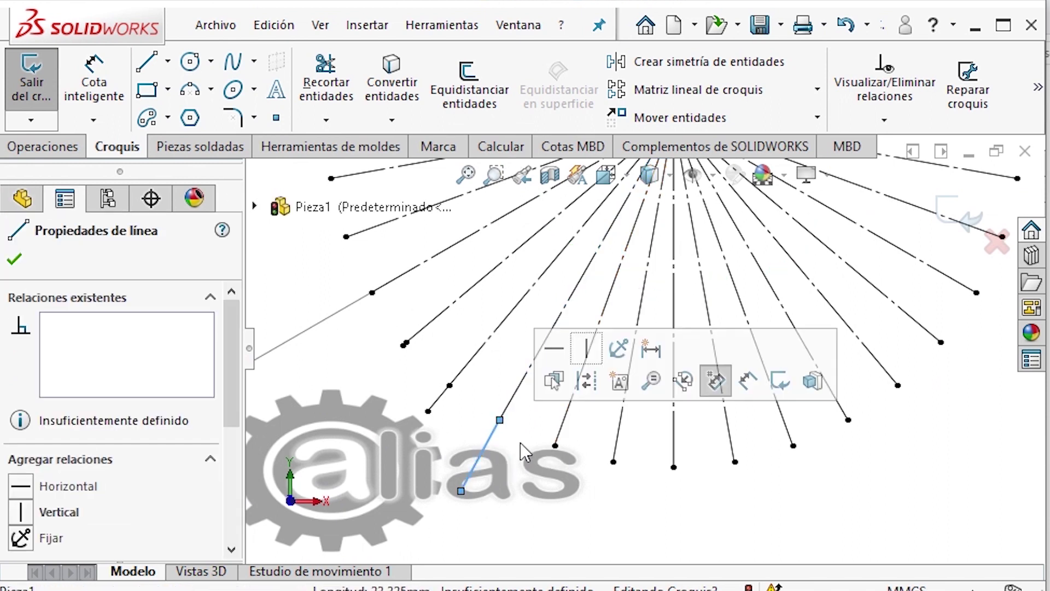
pyautogui.keyDown('ctrl'); pyautogui.click(524, 402); pyautogui.keyUp('ctrl')
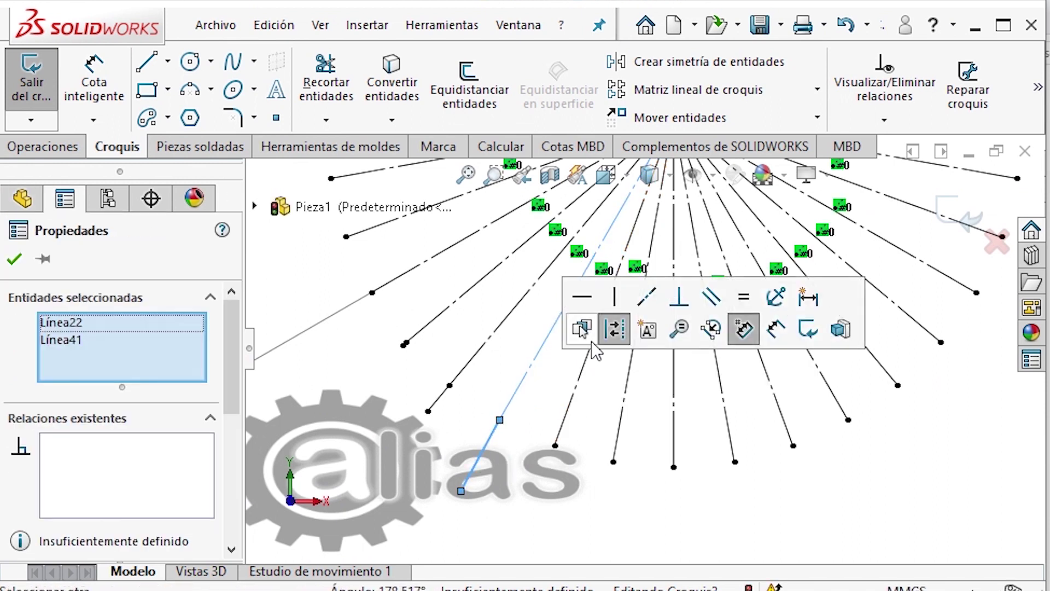
pyautogui.click(514, 450)
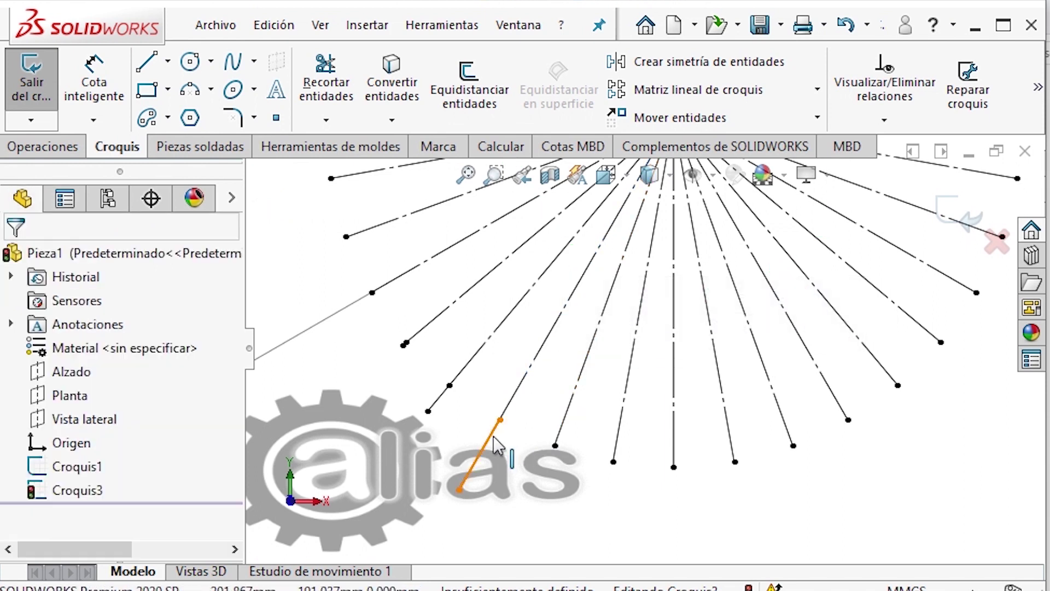
pyautogui.click(495, 444)
pyautogui.click(505, 478)
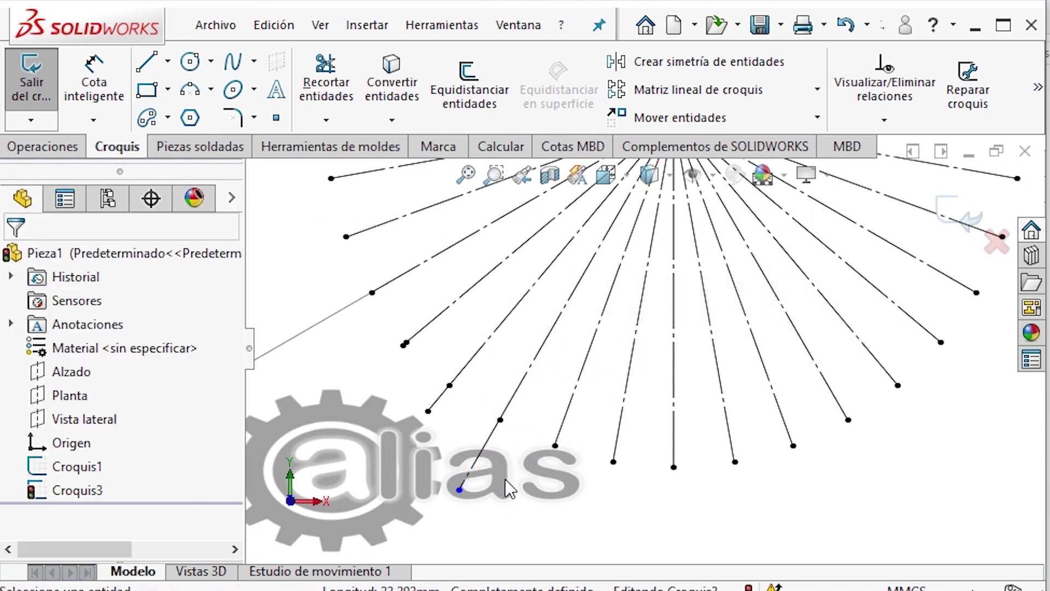
# Make the third outward segment equal in length to the third vertical ordinate under the rise curve
pyautogui.click(486, 455)
pyautogui.scroll(5, 506, 470)
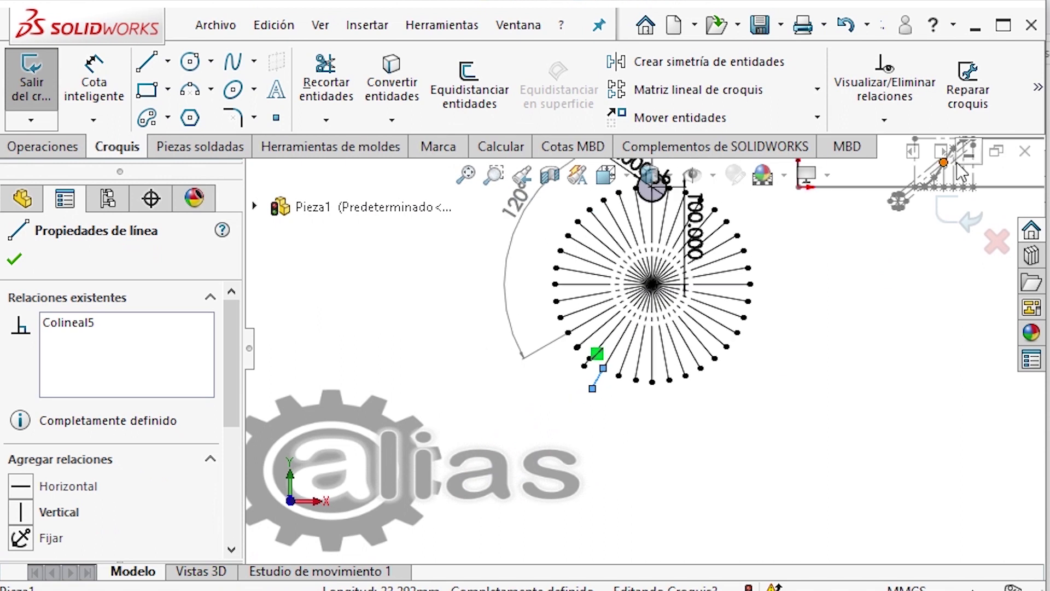
pyautogui.scroll(-6, 826, 248)
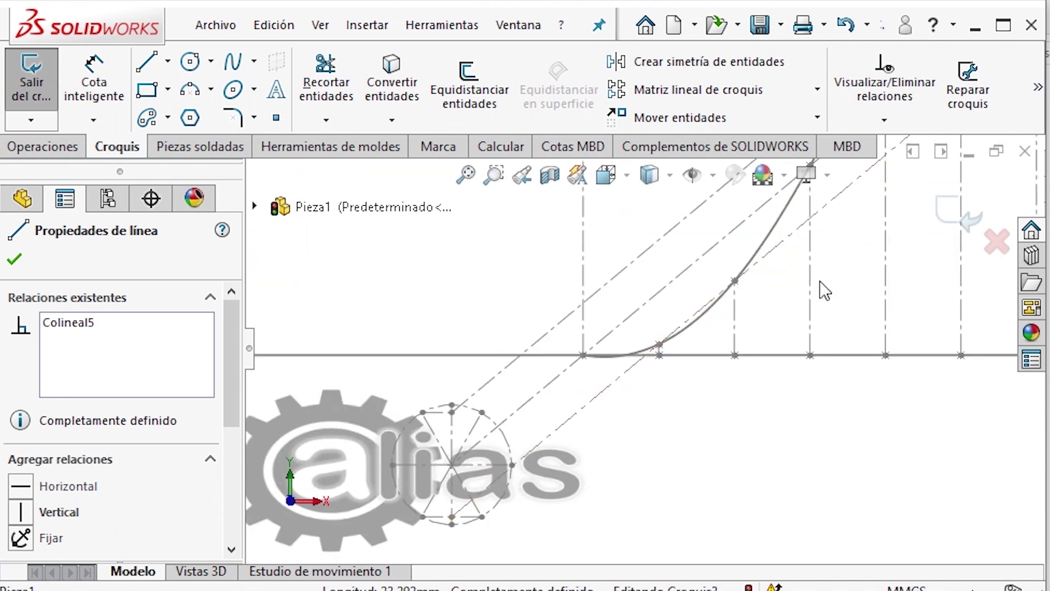
pyautogui.keyDown('ctrl'); pyautogui.click(809, 278); pyautogui.keyUp('ctrl')
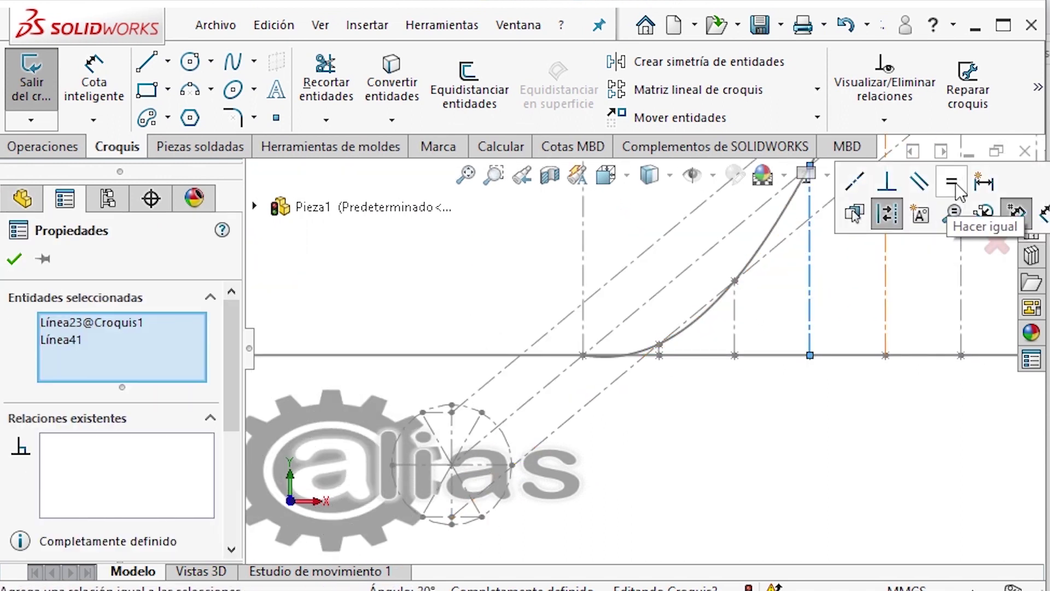
pyautogui.click(951, 185)
pyautogui.click(790, 434)
# Draw a line about 30 mm long outward from the end of the fourth spoke past the 120° spoke
pyautogui.scroll(6, 790, 433)
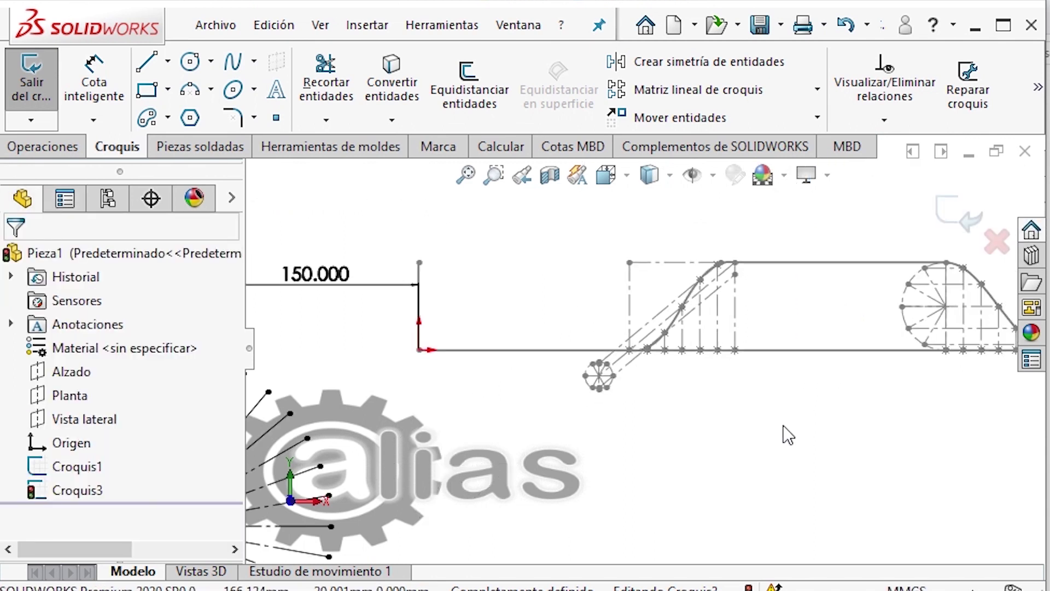
pyautogui.scroll(-5, 534, 520)
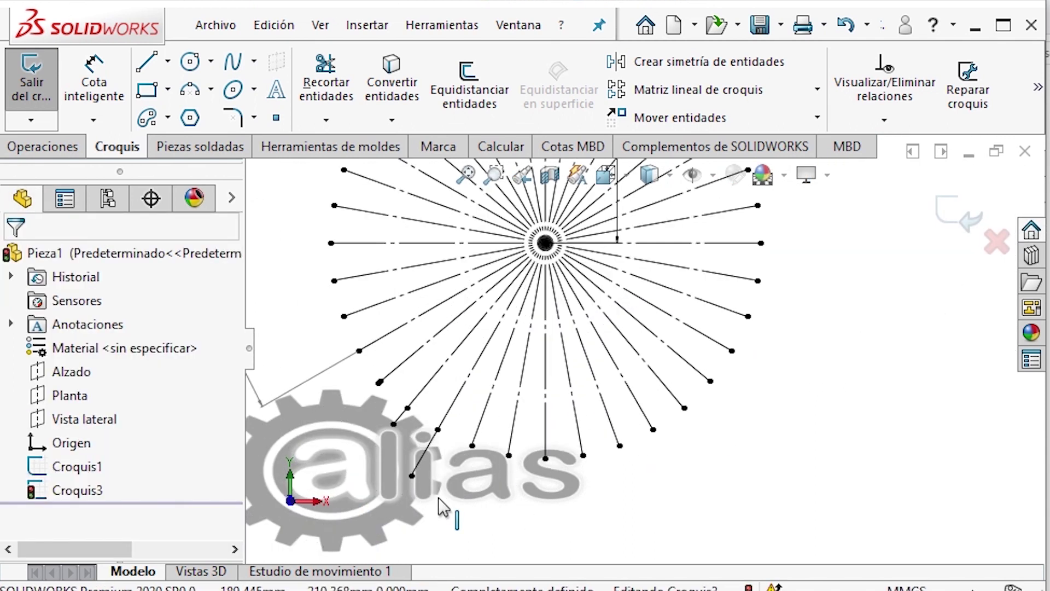
pyautogui.scroll(-3, 383, 406)
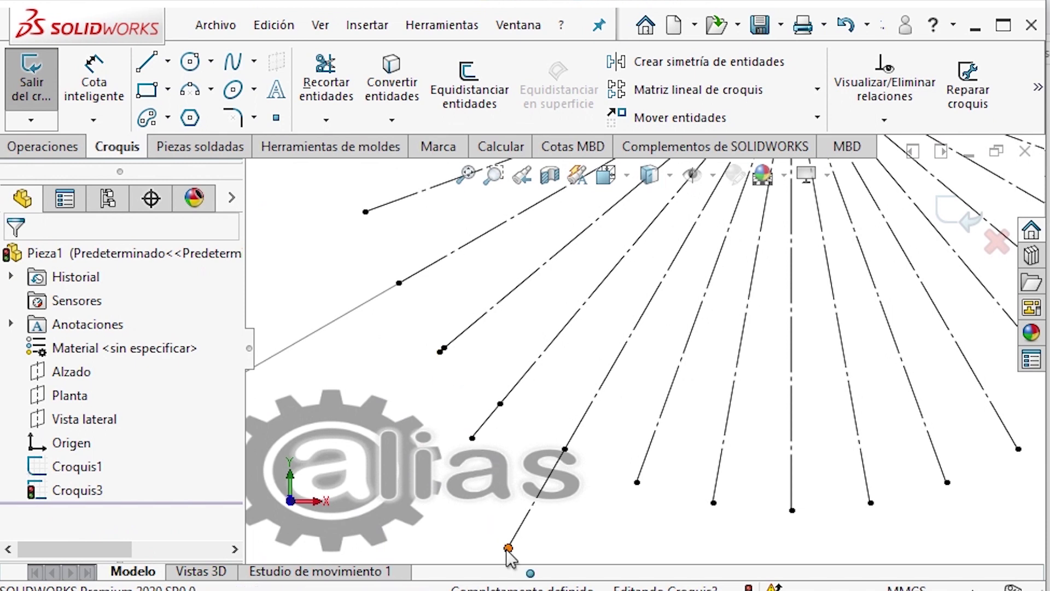
pyautogui.scroll(5, 437, 458)
pyautogui.scroll(-4, 660, 529)
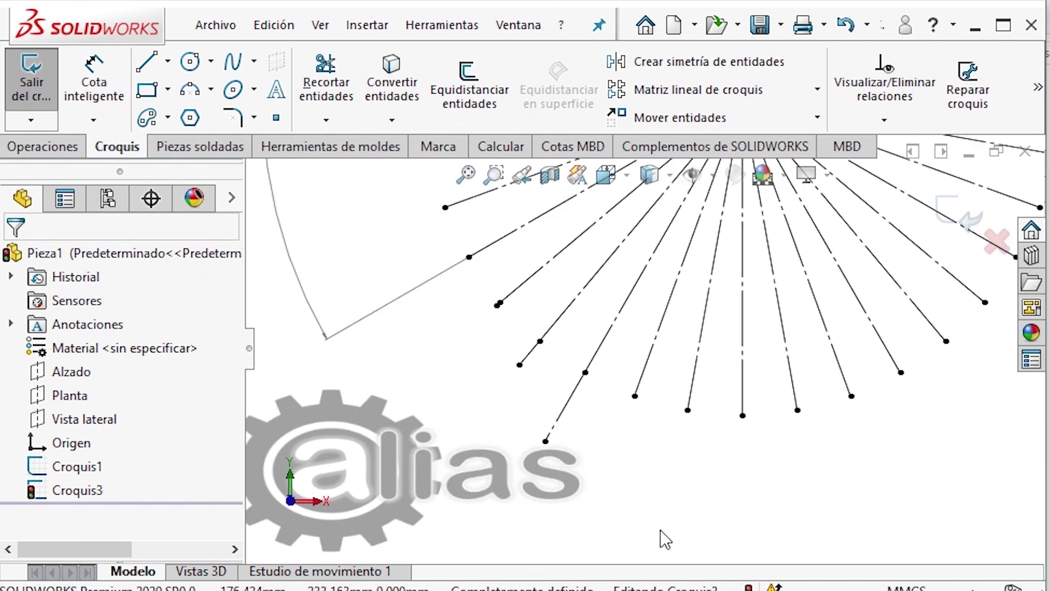
pyautogui.press('l')
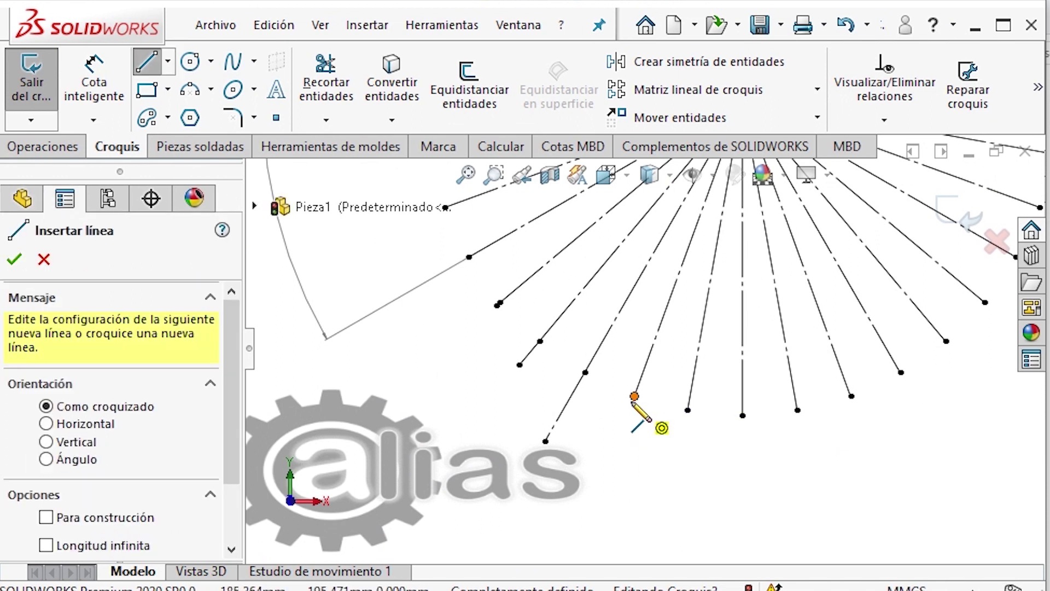
pyautogui.click(634, 397)
pyautogui.click(601, 485)
pyautogui.press('Escape')
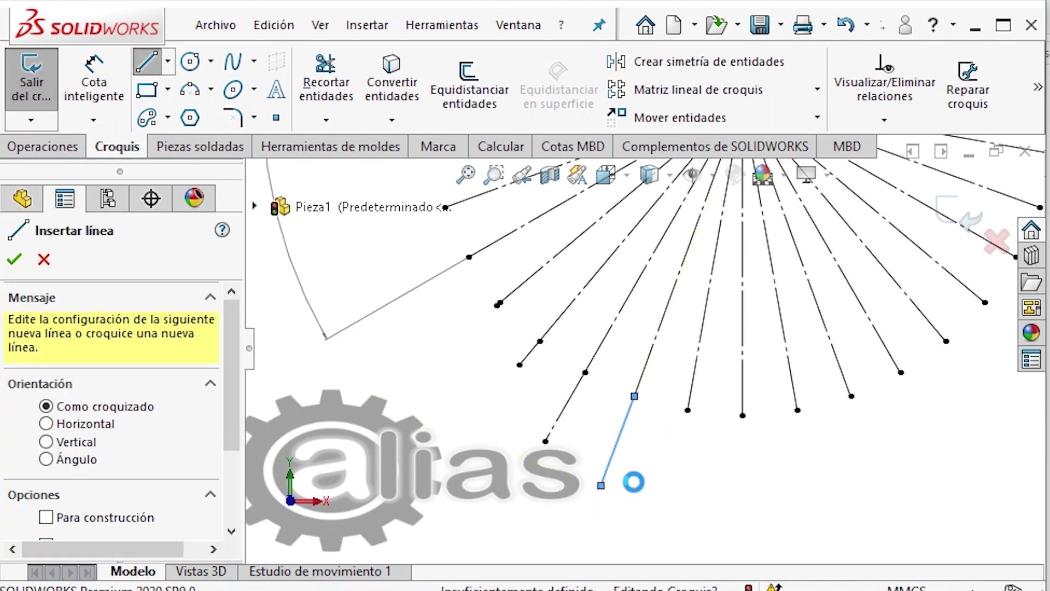
pyautogui.press('Escape')
# Make the fourth outward segment collinear with its spoke and convert it to construction geometry
pyautogui.click(649, 379)
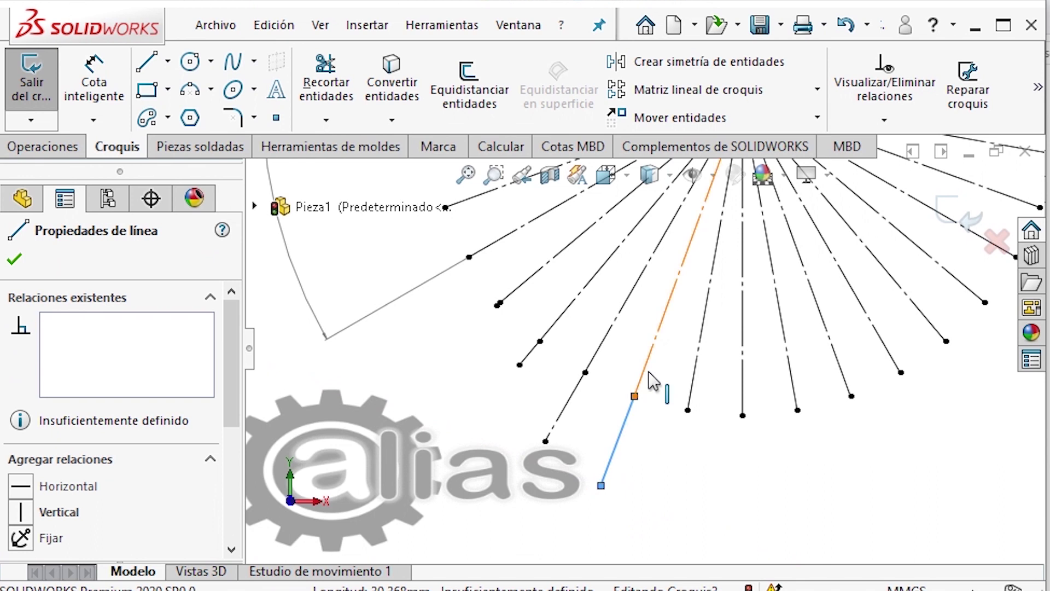
pyautogui.keyDown('ctrl'); pyautogui.click(617, 440); pyautogui.keyUp('ctrl')
pyautogui.click(743, 307)
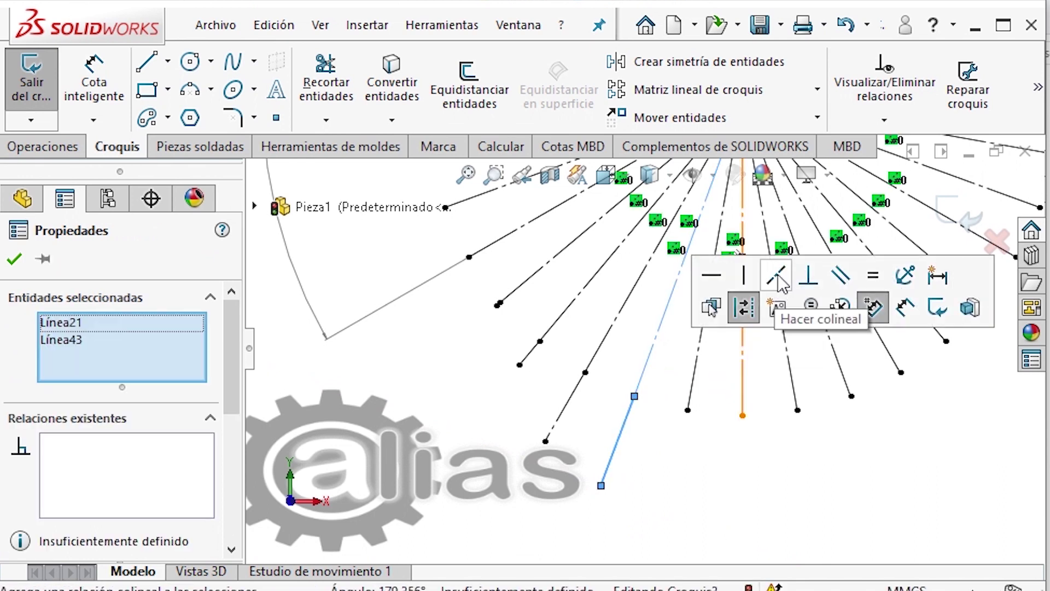
pyautogui.click(651, 459)
pyautogui.click(621, 432)
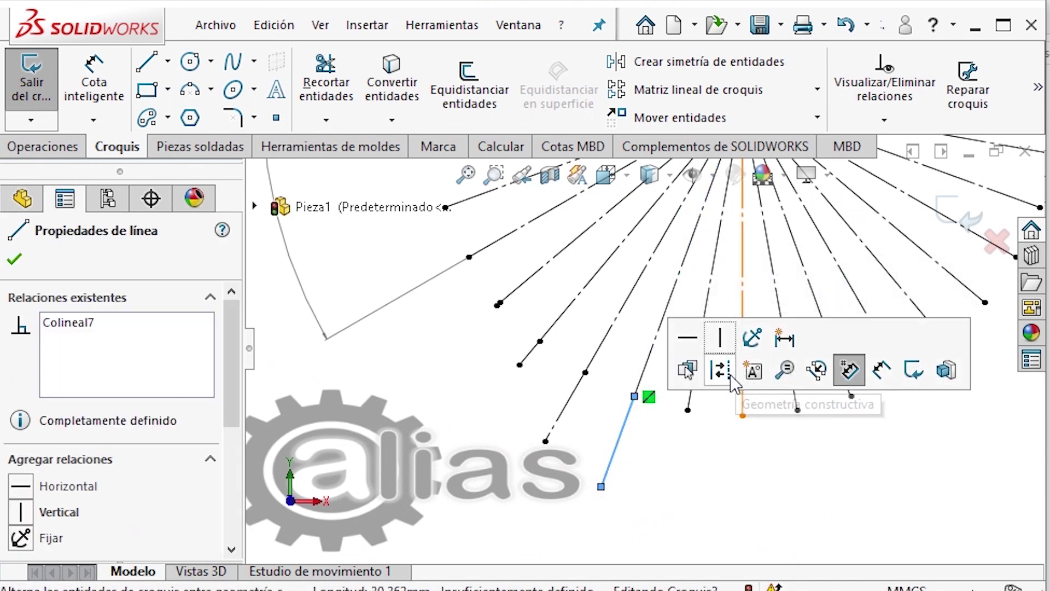
pyautogui.click(728, 372)
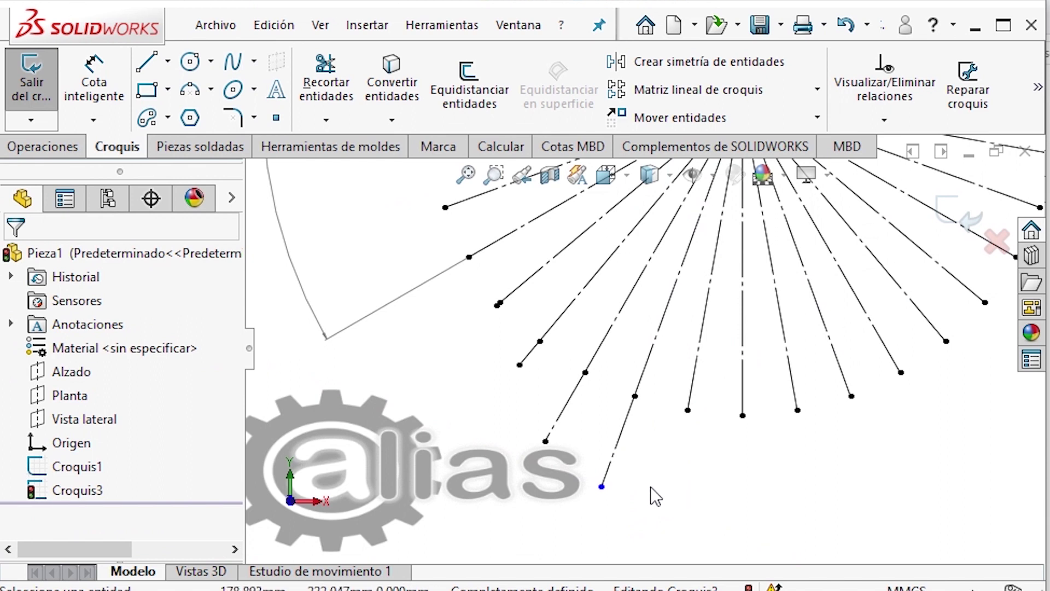
# Make the fourth outward segment equal in length to the fourth vertical ordinate under the rise curve
pyautogui.click(609, 468)
pyautogui.press('z')
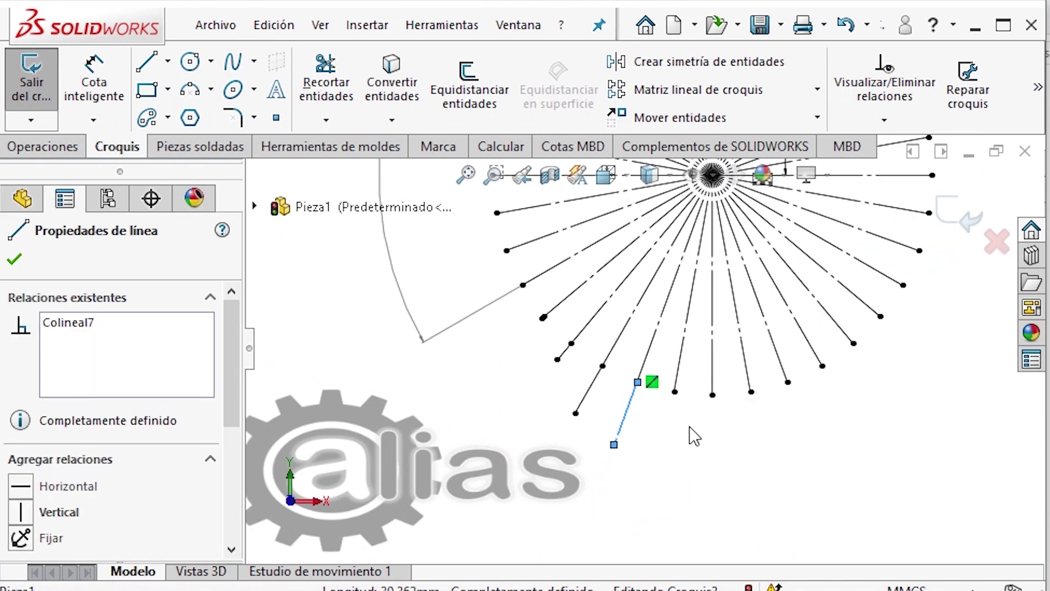
pyautogui.scroll(6, 683, 465)
pyautogui.scroll(-4, 922, 235)
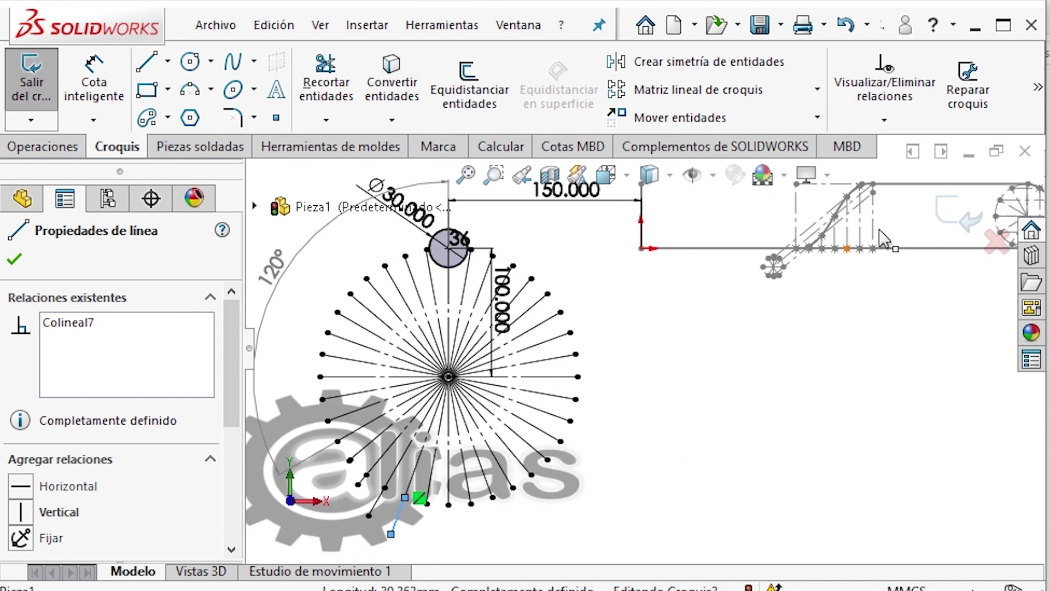
pyautogui.scroll(-2, 867, 263)
pyautogui.scroll(3, 770, 279)
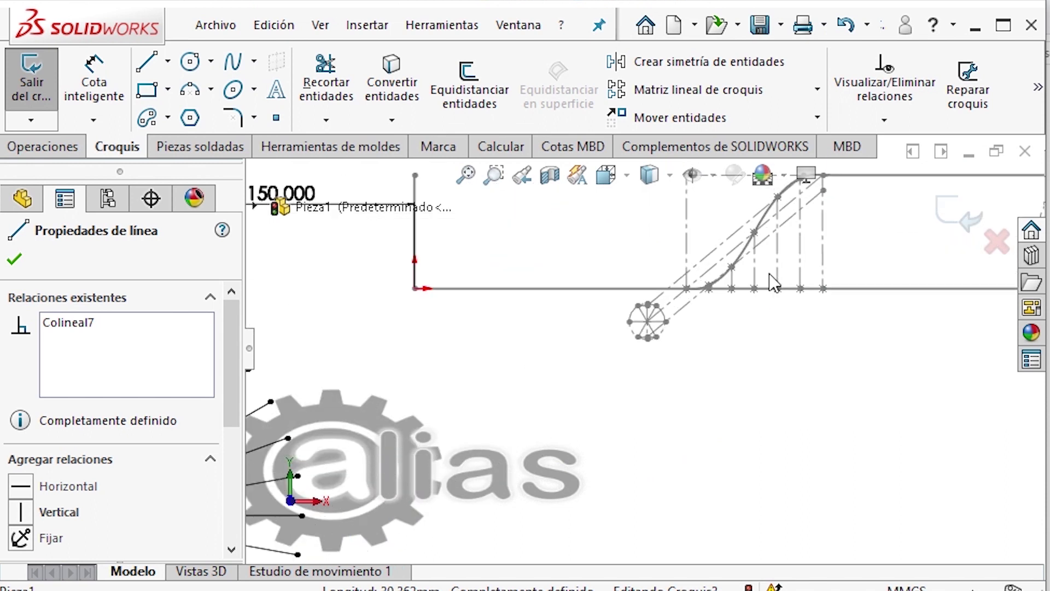
pyautogui.keyDown('ctrl'); pyautogui.click(778, 259); pyautogui.keyUp('ctrl')
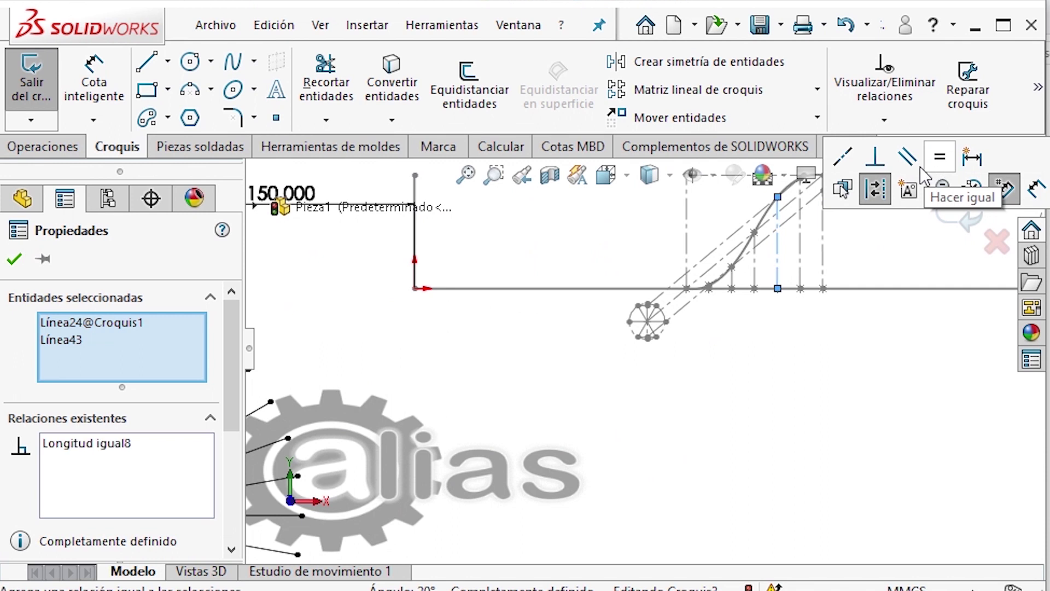
pyautogui.click(930, 163)
pyautogui.click(836, 359)
# Draw a line about 36 mm long outward from the end of the fifth spoke past the 120° spoke
pyautogui.scroll(-3, 837, 359)
pyautogui.scroll(2, 527, 476)
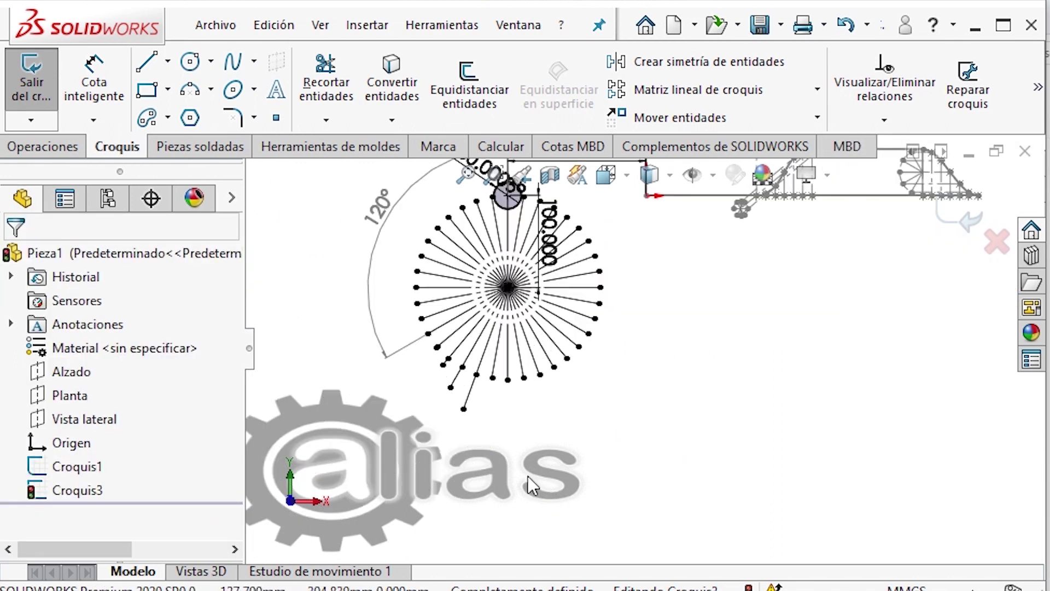
pyautogui.scroll(3, 535, 420)
pyautogui.press('l')
pyautogui.scroll(3, 492, 388)
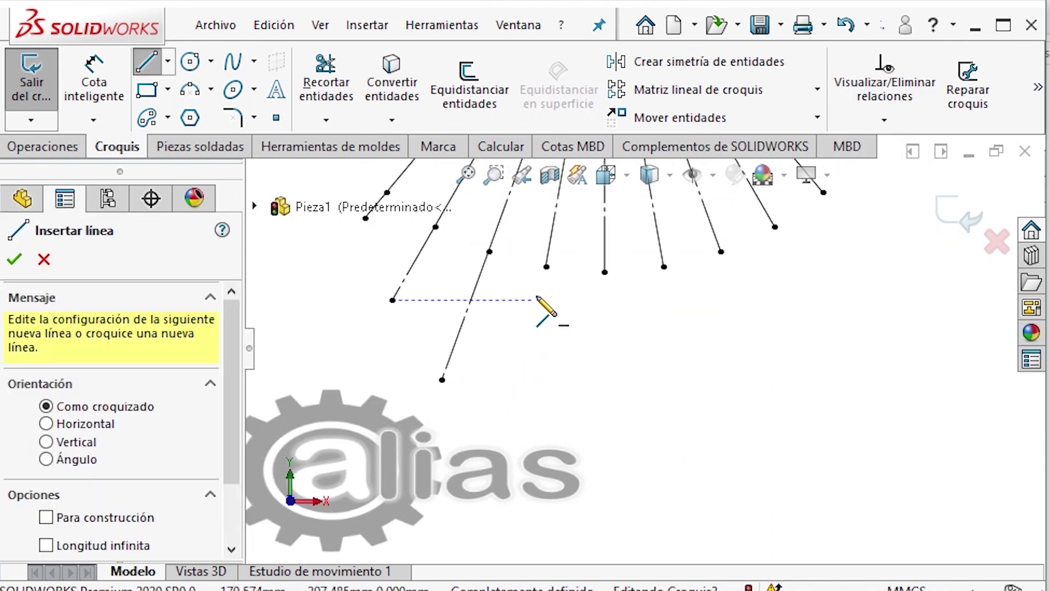
pyautogui.moveTo(546, 267); pyautogui.dragTo(523, 387)
pyautogui.press('Escape')
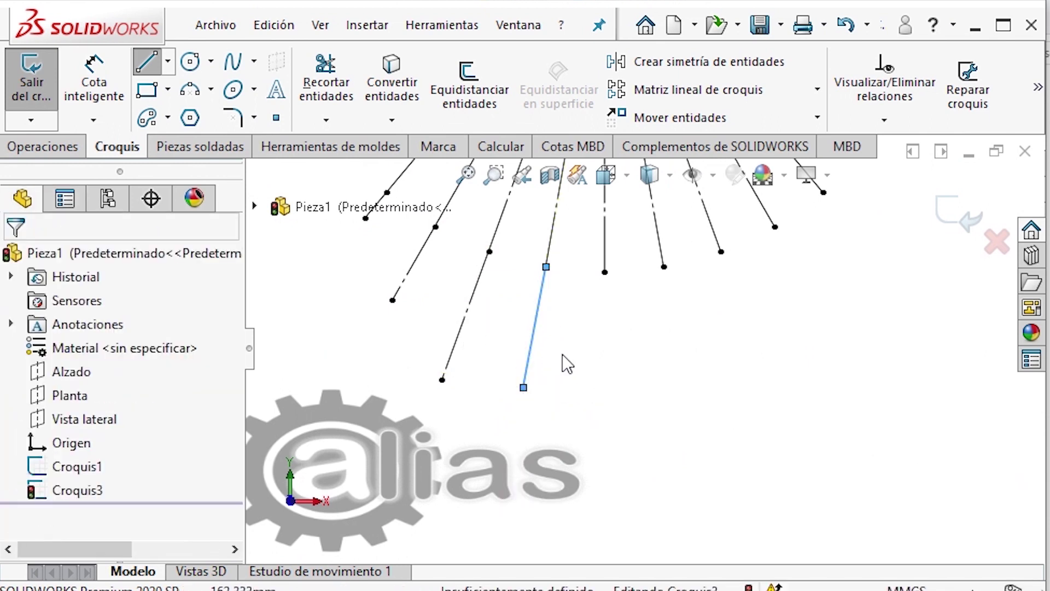
# Make the fifth outward segment collinear with its spoke and convert it to construction geometry
pyautogui.click(542, 314)
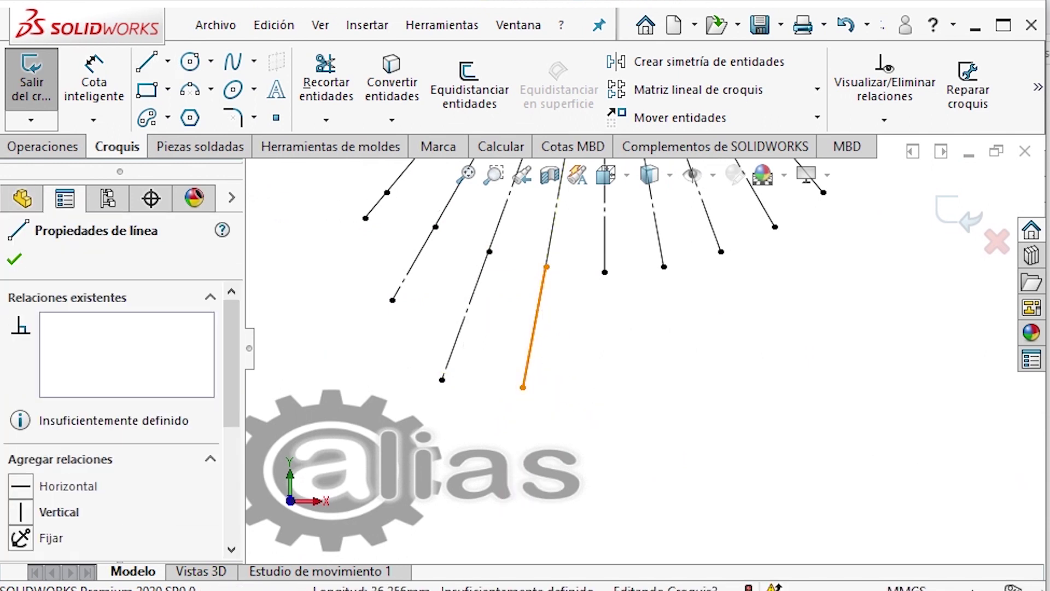
pyautogui.keyDown('ctrl'); pyautogui.click(552, 243); pyautogui.keyUp('ctrl')
pyautogui.click(776, 174)
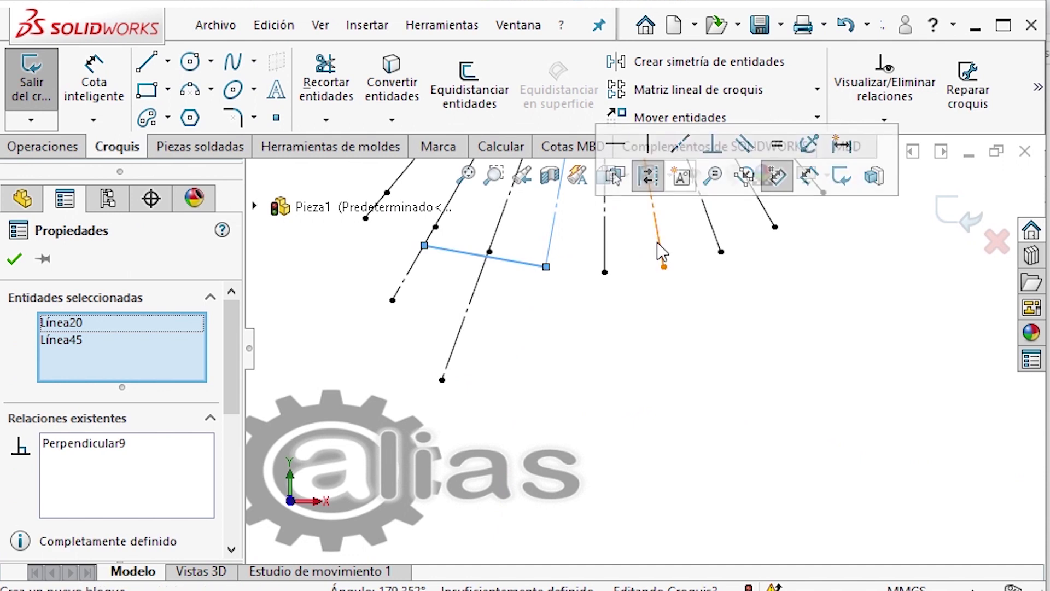
pyautogui.hotkey('ctrl', 'z')
pyautogui.click(682, 145)
pyautogui.click(564, 332)
pyautogui.click(545, 311)
pyautogui.click(664, 281)
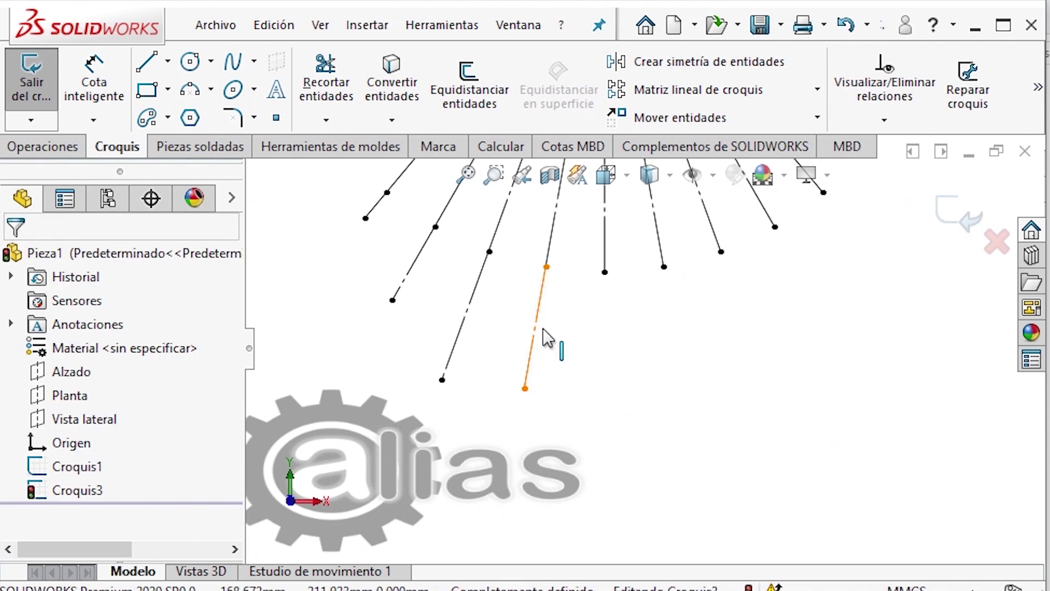
# Make the fifth outward segment equal in length to the fifth vertical ordinate under the rise curve
pyautogui.click(544, 329)
pyautogui.scroll(9, 567, 391)
pyautogui.scroll(-5, 814, 263)
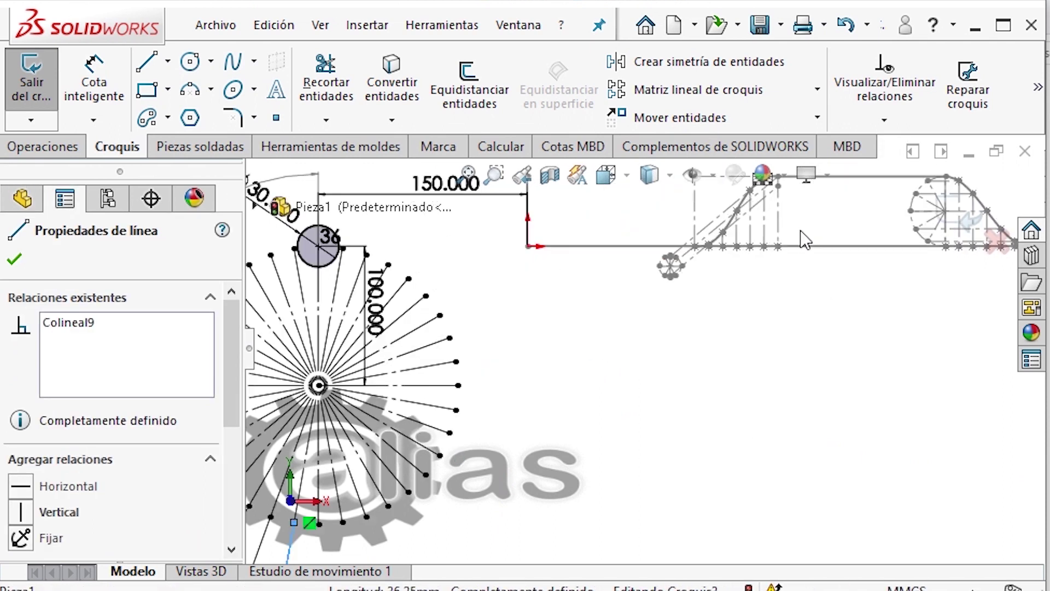
pyautogui.scroll(-2, 804, 239)
pyautogui.keyDown('ctrl'); pyautogui.click(733, 257); pyautogui.keyUp('ctrl')
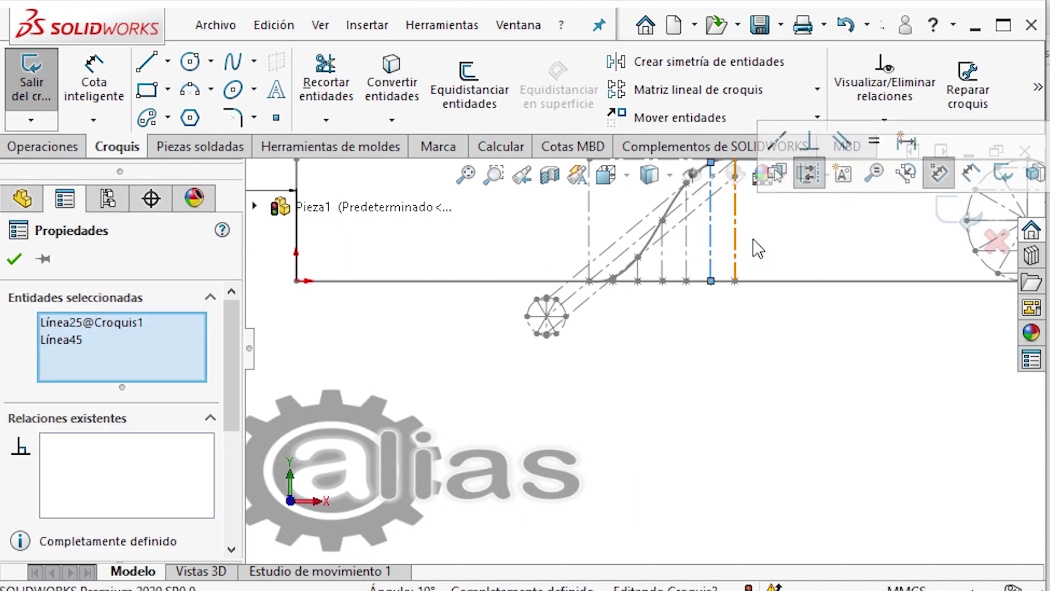
pyautogui.click(873, 141)
pyautogui.press('Escape')
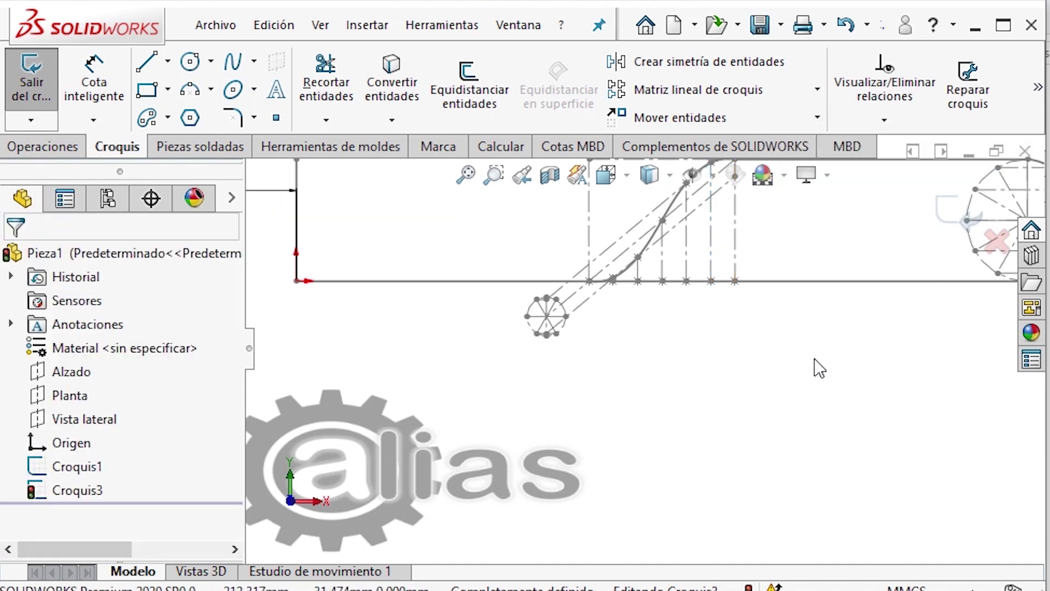
# Draw a vertical line outward from the end of the sixth spoke past the 120° spoke
pyautogui.scroll(4, 815, 378)
pyautogui.scroll(-4, 436, 499)
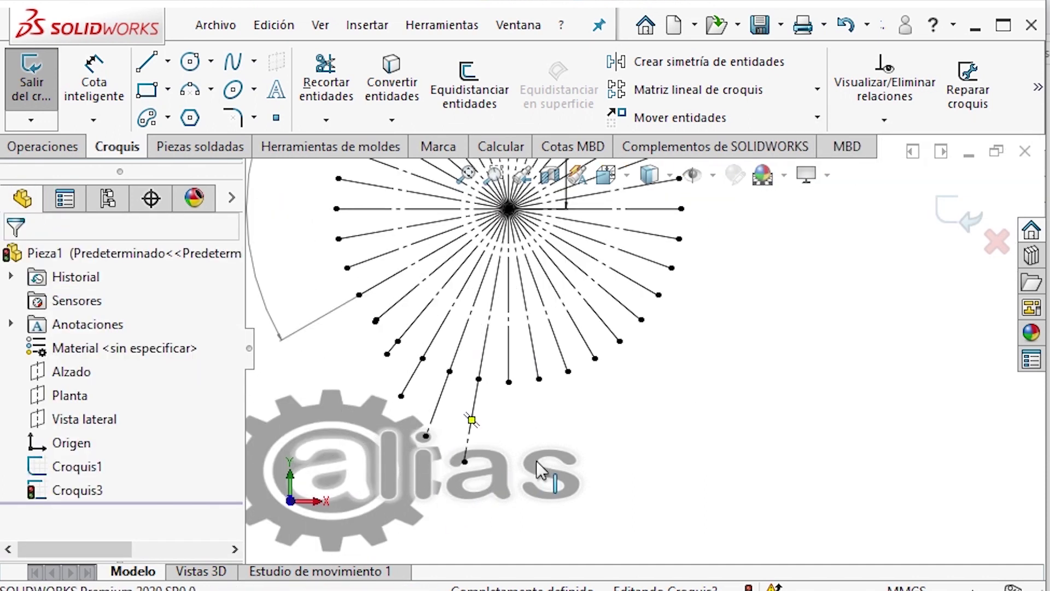
pyautogui.press('l')
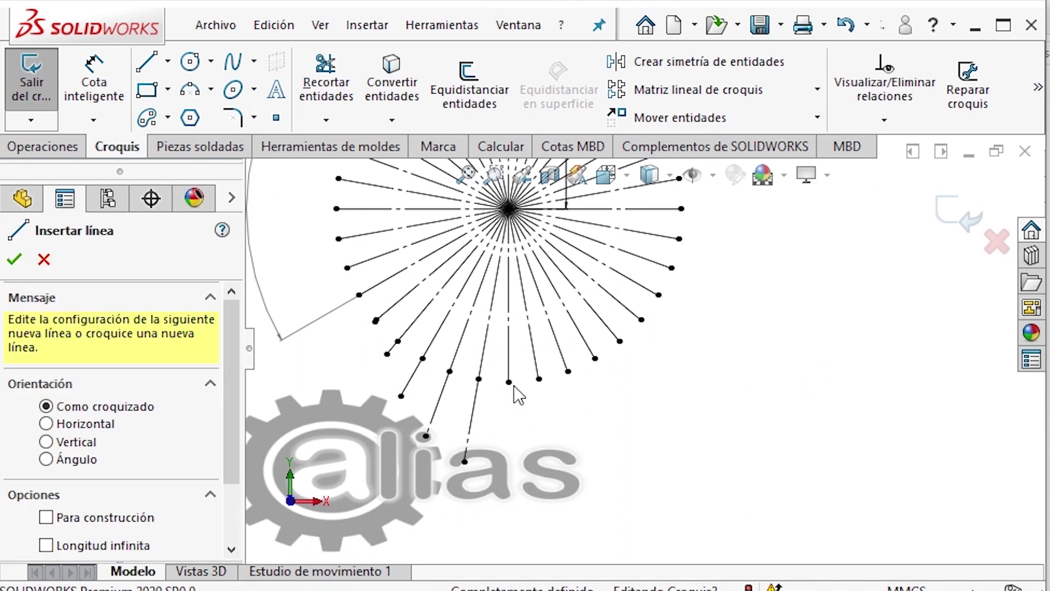
pyautogui.click(508, 381)
pyautogui.click(508, 501)
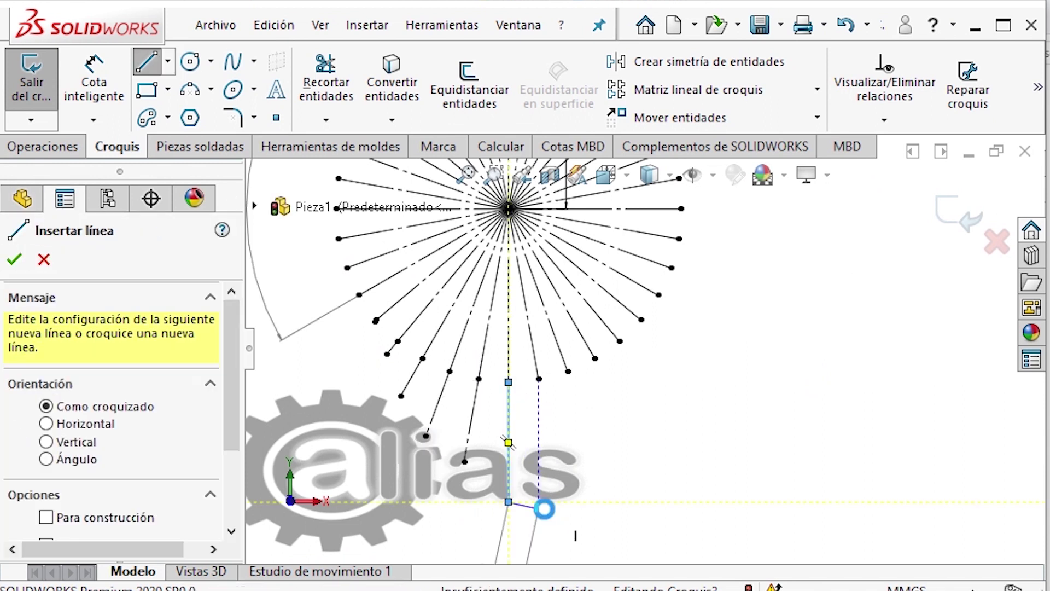
pyautogui.press('Escape')
# Convert the vertical sixth outward segment past the 120° spoke to construction geometry
pyautogui.click(517, 361)
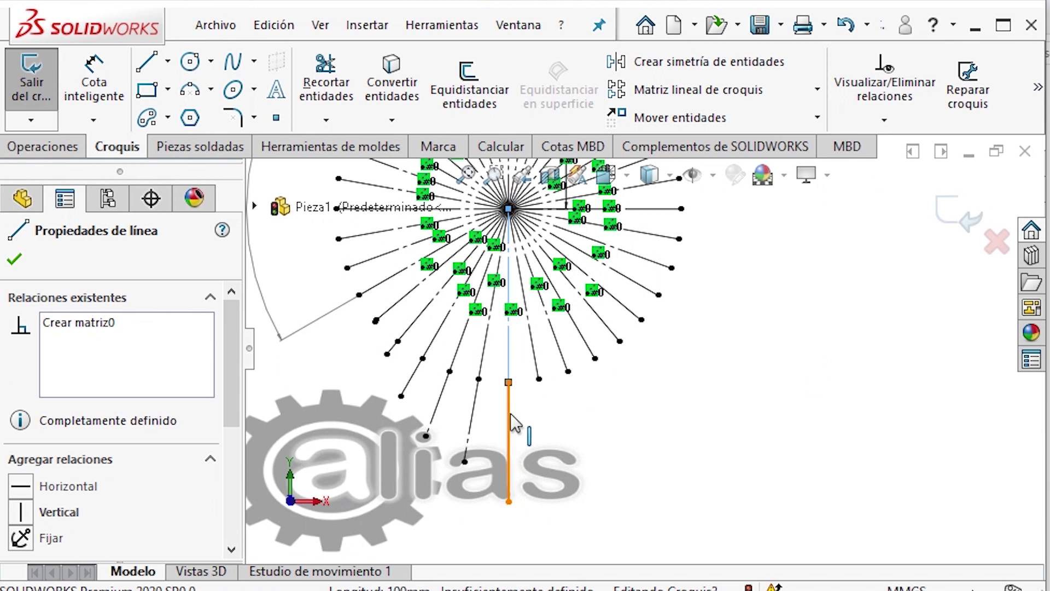
pyautogui.keyDown('ctrl'); pyautogui.click(511, 434); pyautogui.keyUp('ctrl')
pyautogui.press('Escape')
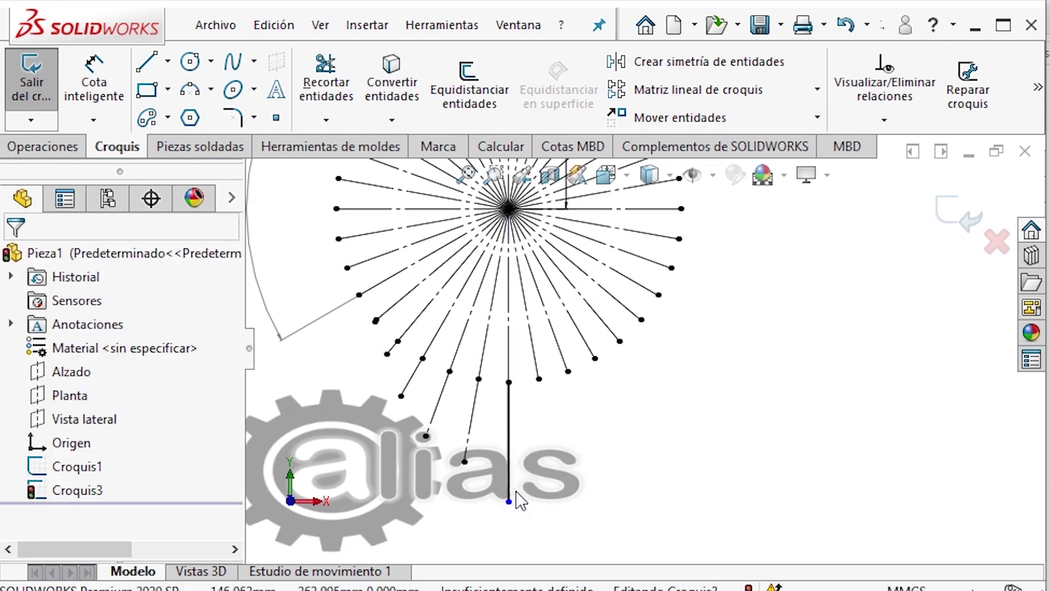
pyautogui.click(514, 476)
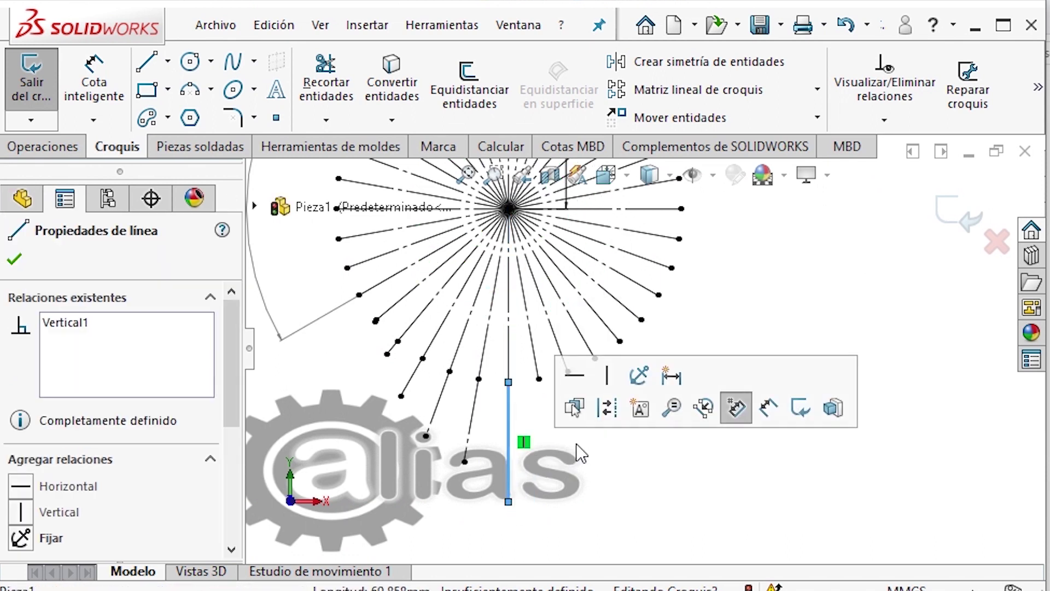
pyautogui.click(733, 410)
pyautogui.press('Escape')
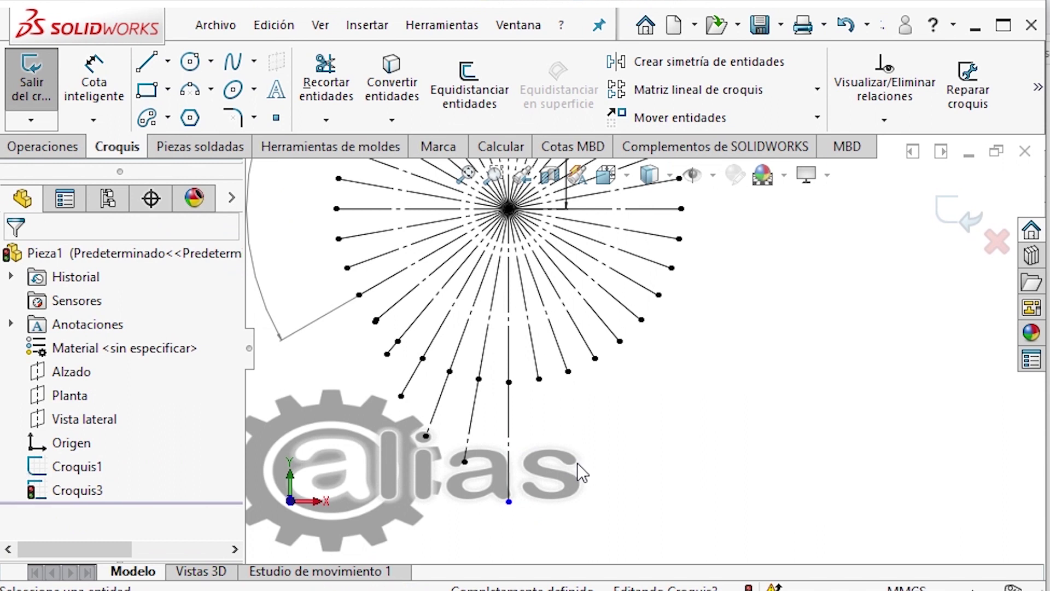
# Make the sixth outward segment equal in length to the last vertical ordinate at the end of the rise curve
pyautogui.click(510, 492)
pyautogui.scroll(5, 517, 493)
pyautogui.scroll(-2, 660, 327)
pyautogui.scroll(-3, 837, 221)
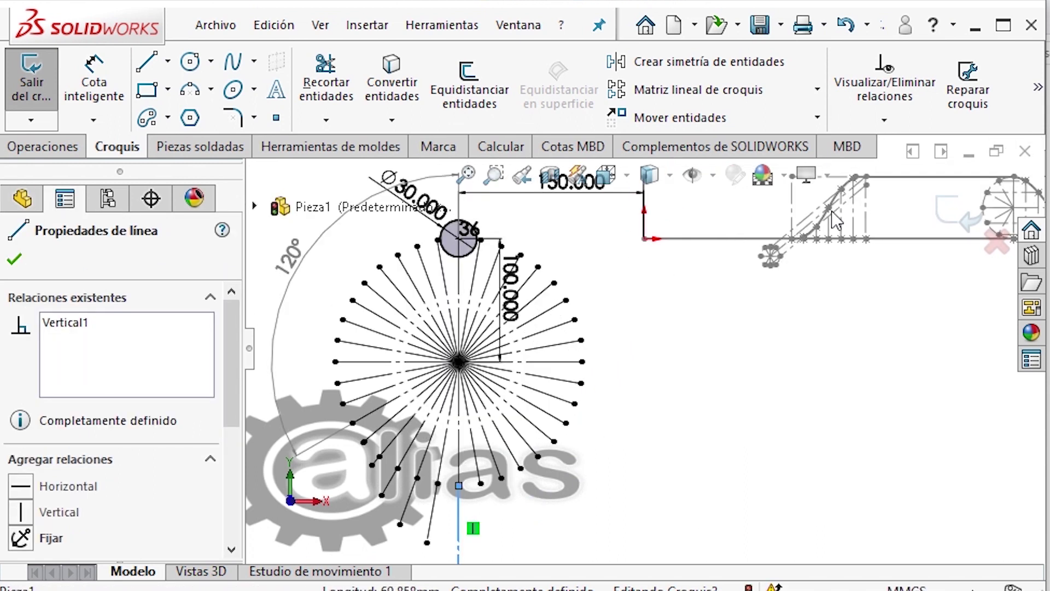
pyautogui.scroll(-3, 839, 224)
pyautogui.keyDown('ctrl'); pyautogui.click(837, 250); pyautogui.keyUp('ctrl')
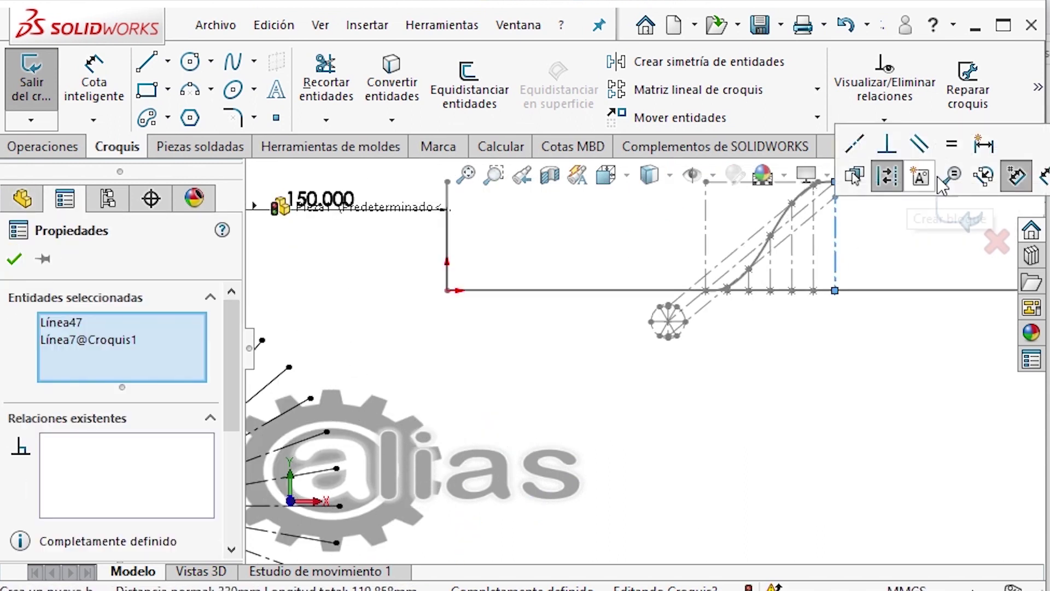
pyautogui.click(951, 144)
pyautogui.click(858, 416)
pyautogui.scroll(6, 855, 406)
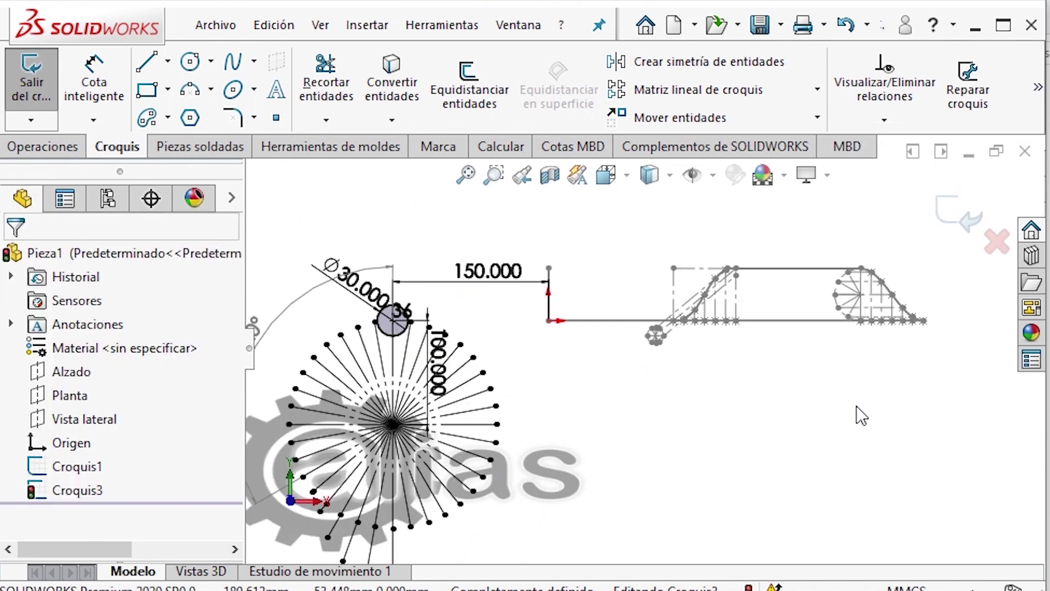
# Check the length of the sixth outward segment with Smart Dimension
pyautogui.scroll(-3, 503, 449)
pyautogui.scroll(-3, 507, 456)
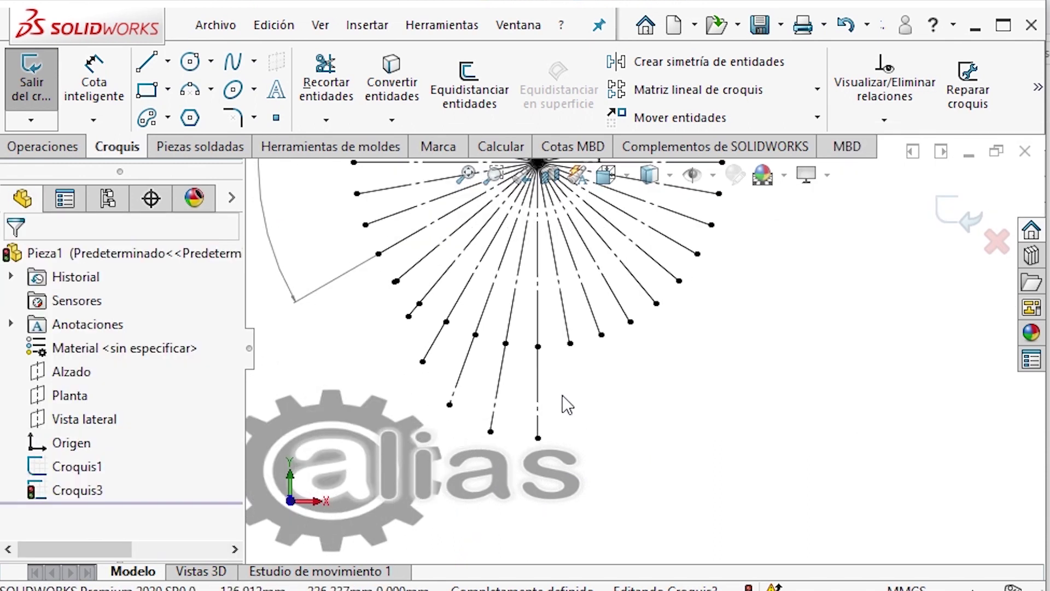
pyautogui.press('s')
pyautogui.click(632, 397)
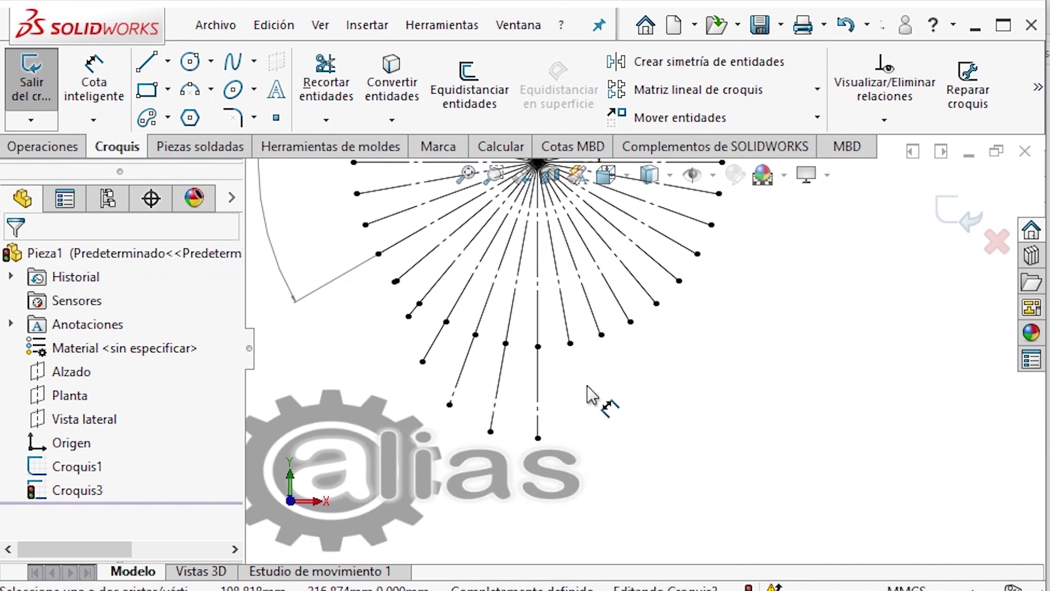
pyautogui.click(558, 379)
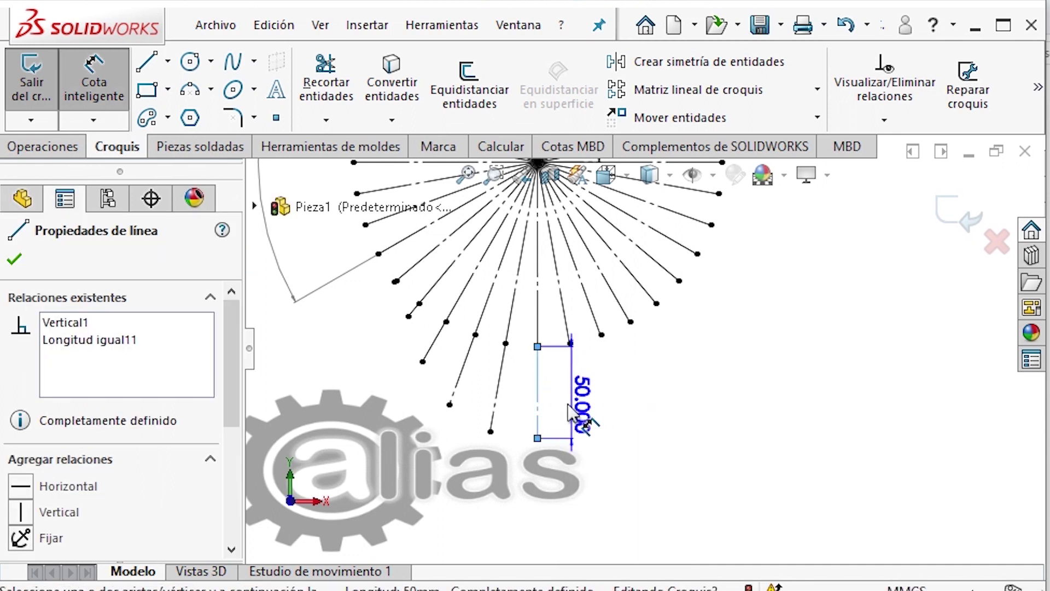
pyautogui.press('Escape')
# Add a driven 120° angular dimension from the sixth outward segment to the spoke that ends the upper dwell
pyautogui.scroll(4, 562, 404)
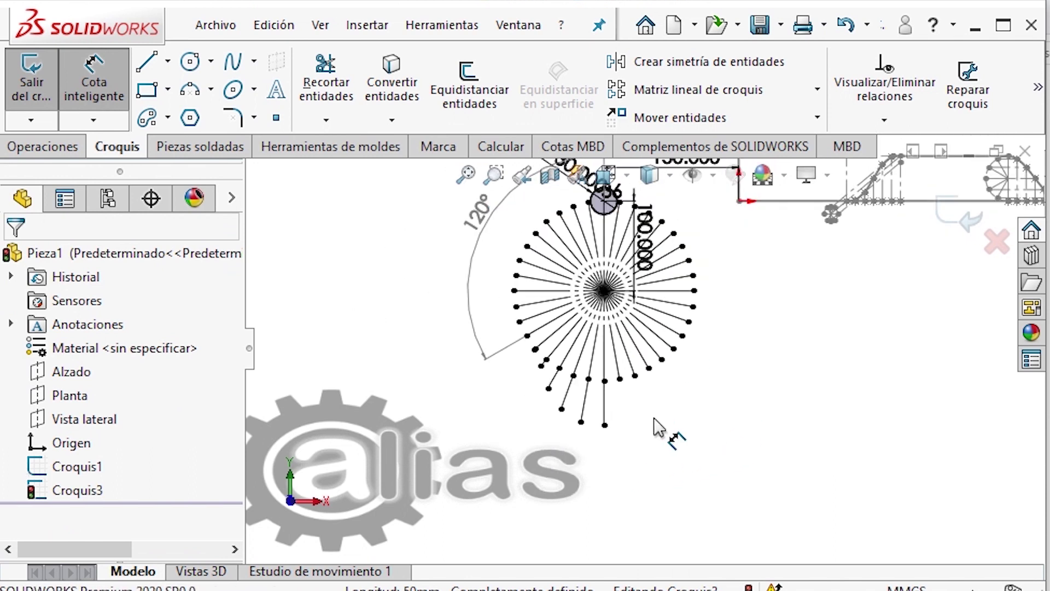
pyautogui.scroll(2, 899, 253)
pyautogui.scroll(-7, 866, 235)
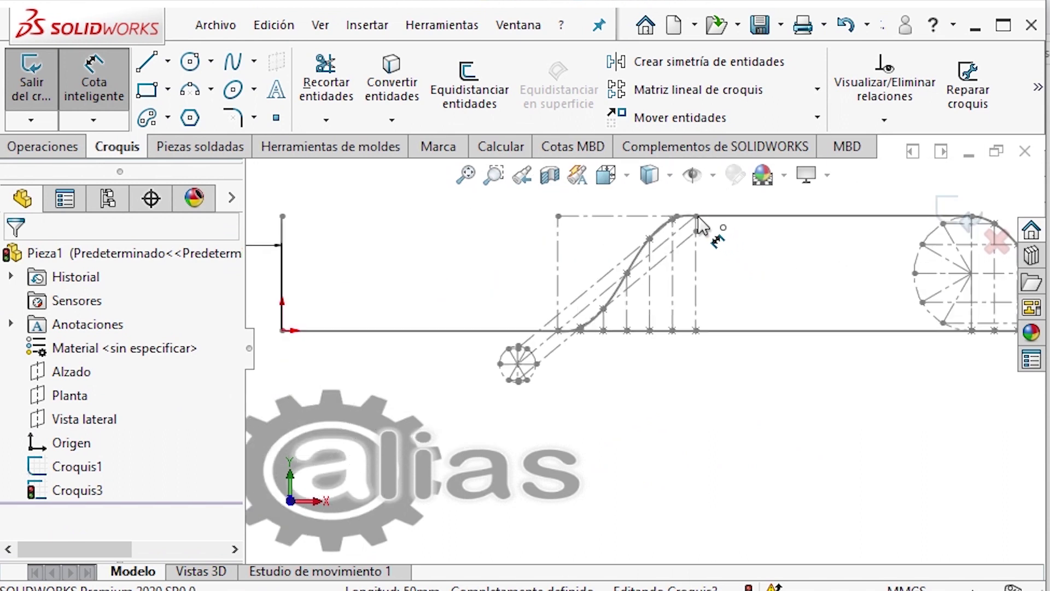
pyautogui.scroll(4, 875, 251)
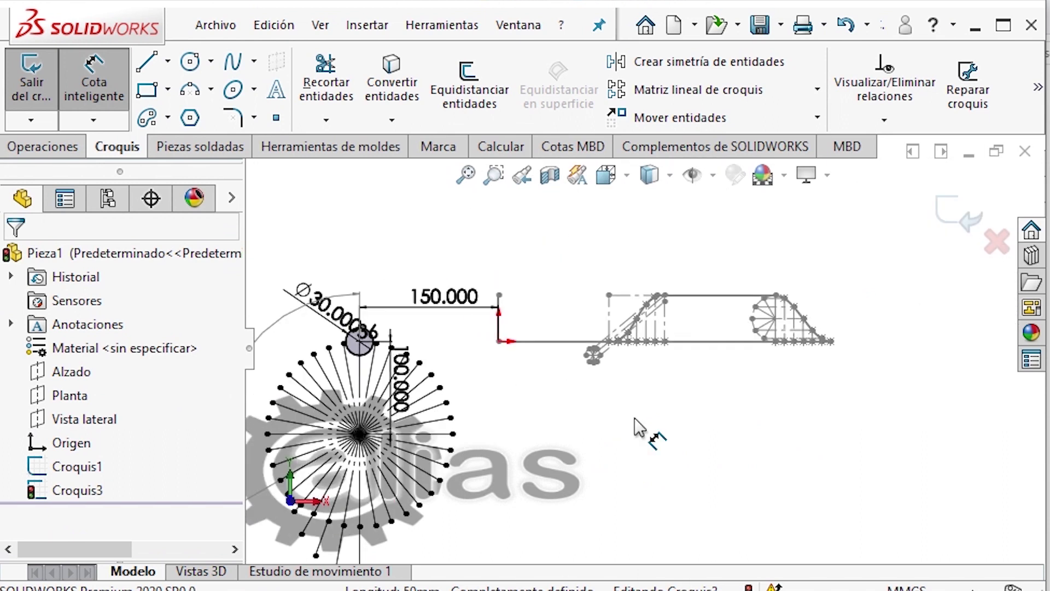
pyautogui.scroll(-3, 420, 463)
pyautogui.click(388, 473)
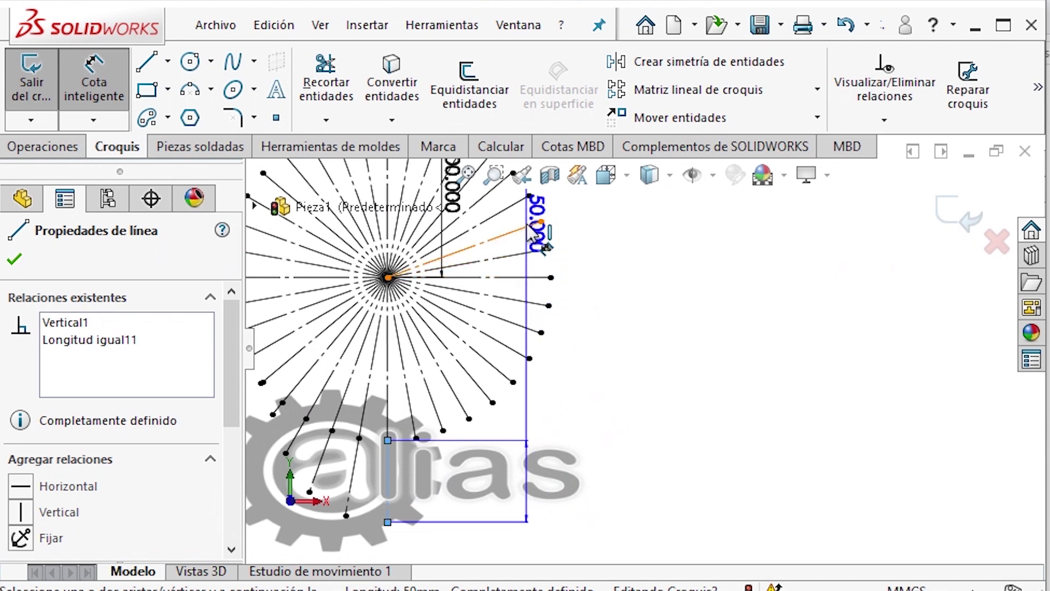
pyautogui.click(529, 230)
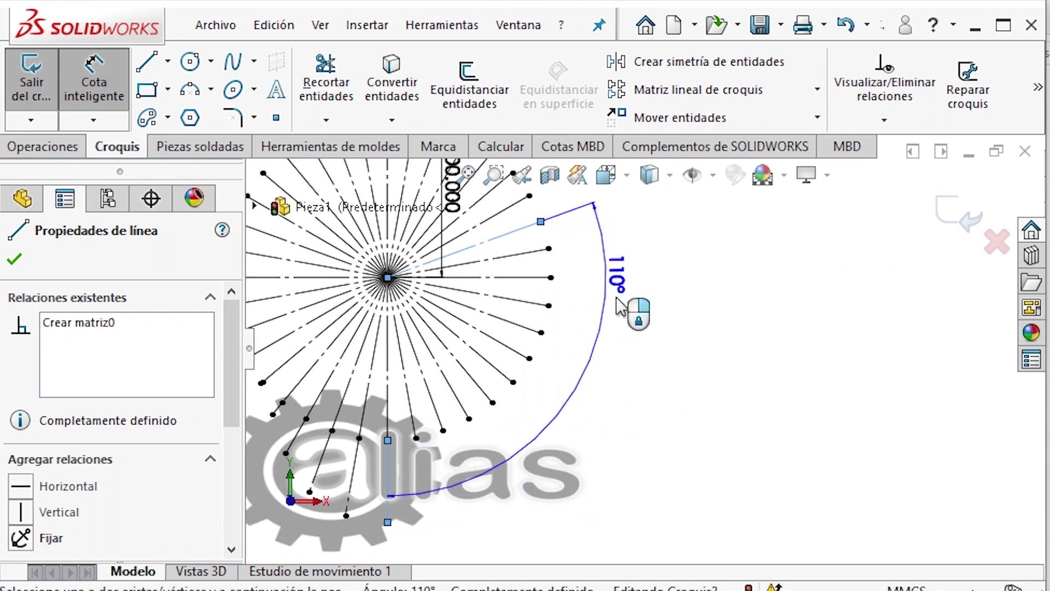
pyautogui.press('Escape')
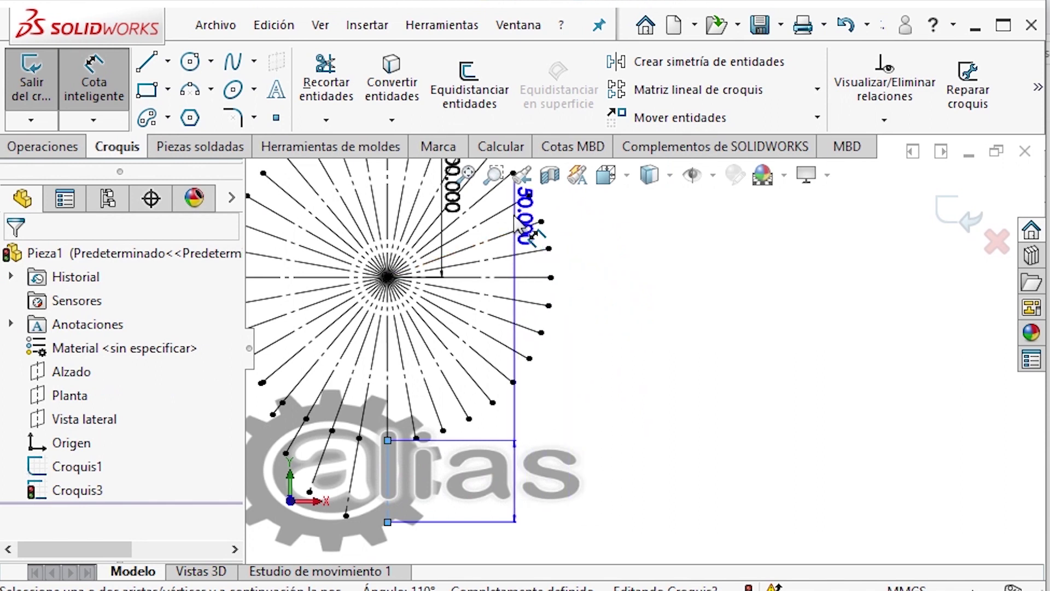
pyautogui.click(514, 207)
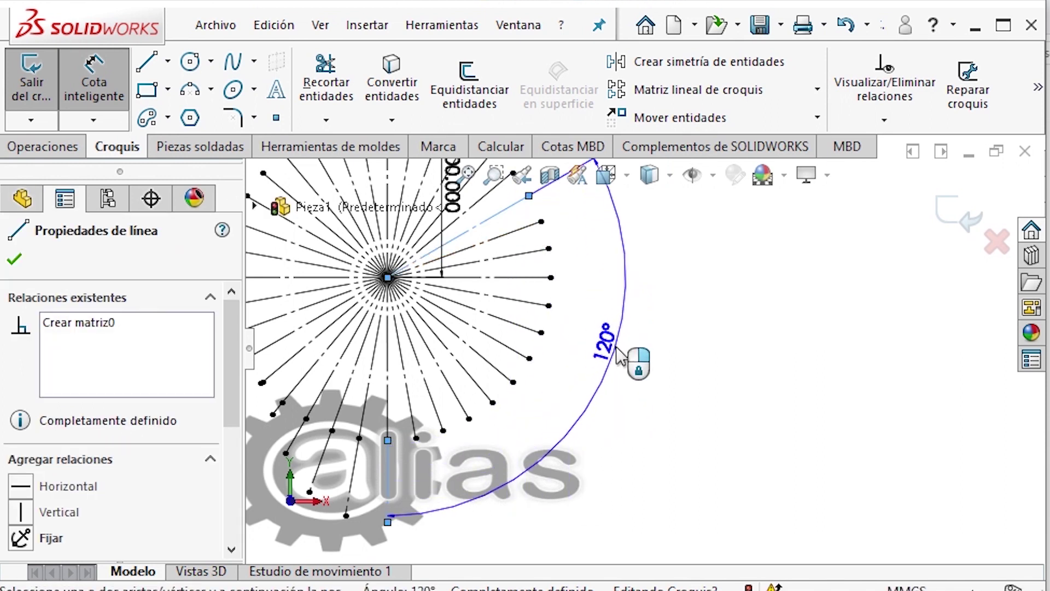
pyautogui.click(620, 361)
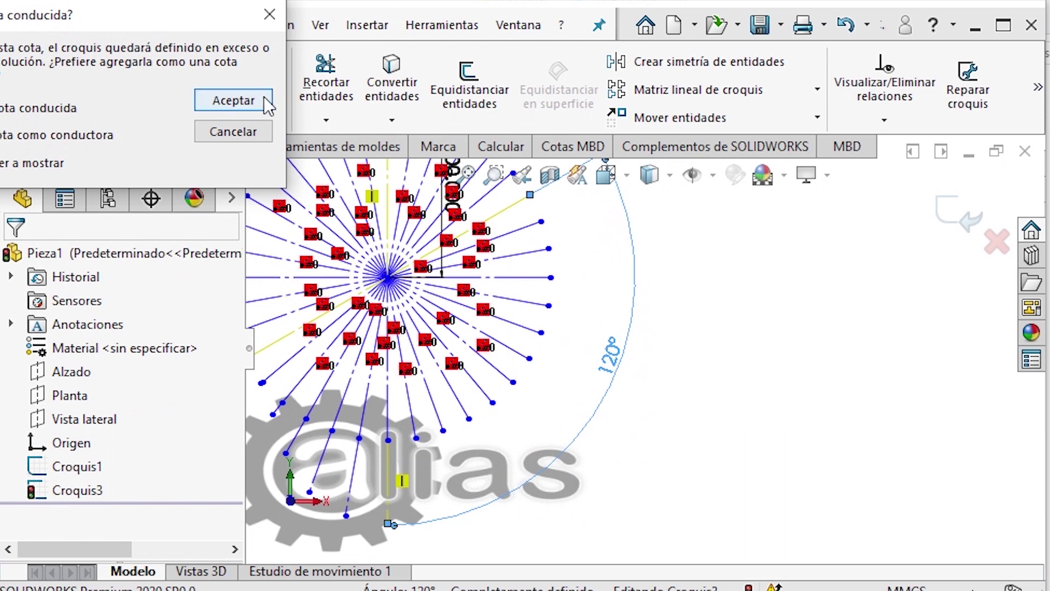
pyautogui.click(234, 100)
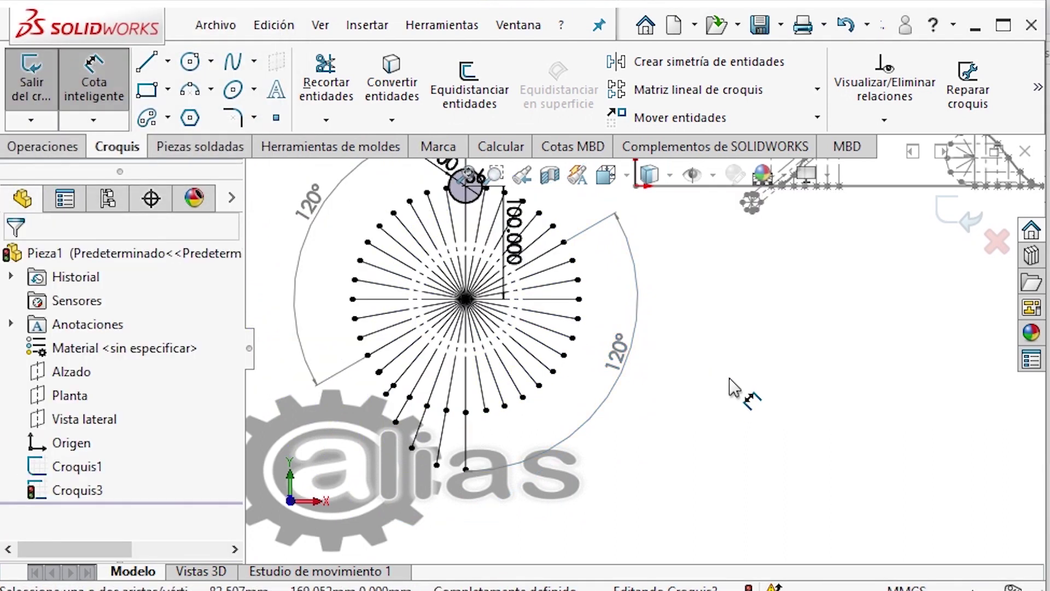
# Draw a line about 61 mm long outward from the end of the first spoke past the second 120° dwell
pyautogui.scroll(1, 732, 388)
pyautogui.scroll(-3, 558, 229)
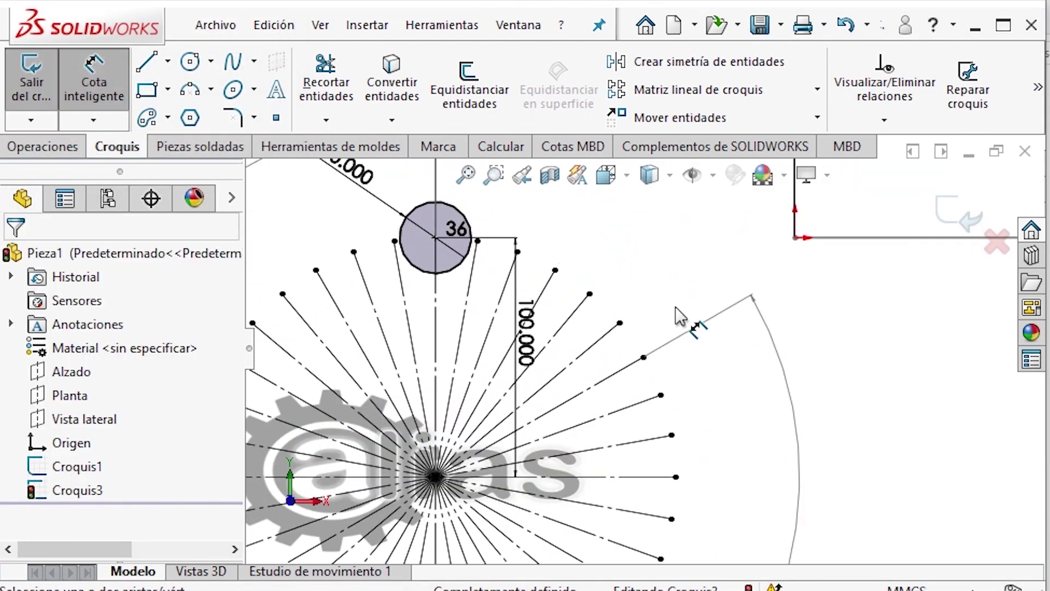
pyautogui.scroll(1, 727, 339)
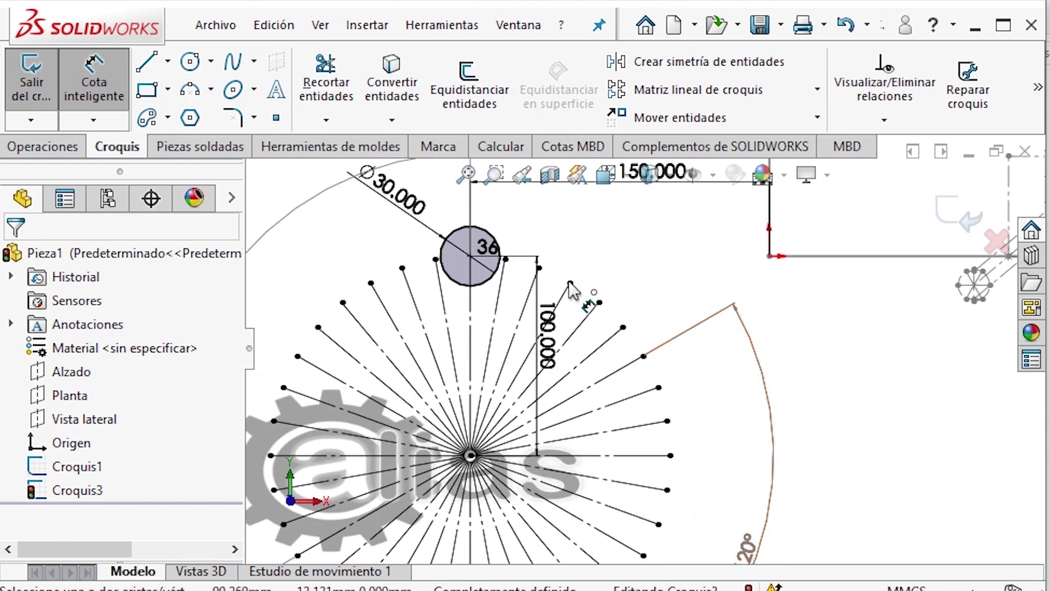
pyautogui.scroll(-1, 616, 283)
pyautogui.scroll(2, 665, 315)
pyautogui.scroll(-2, 522, 277)
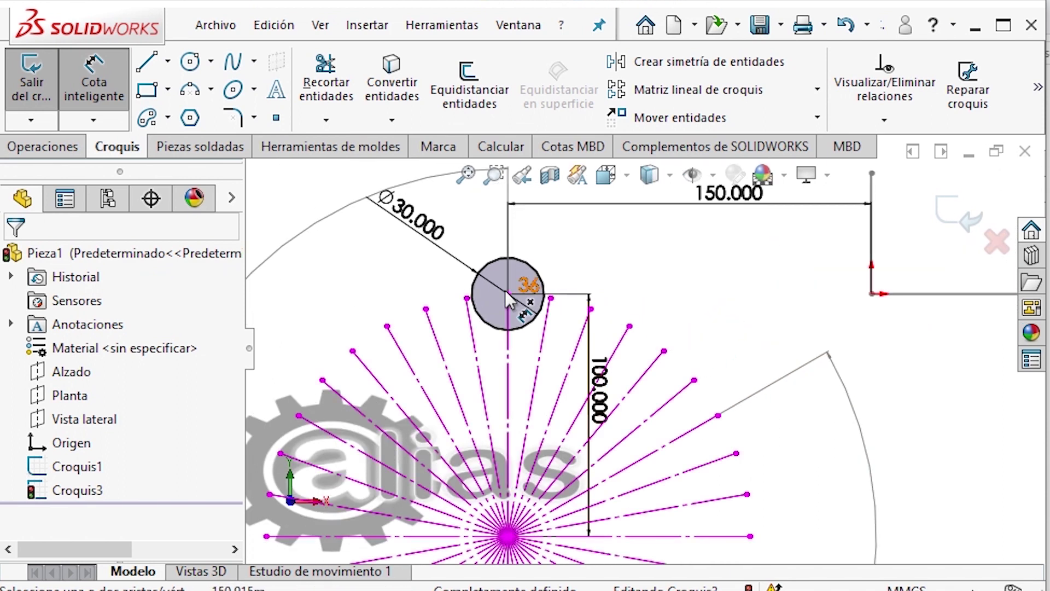
pyautogui.press('Escape')
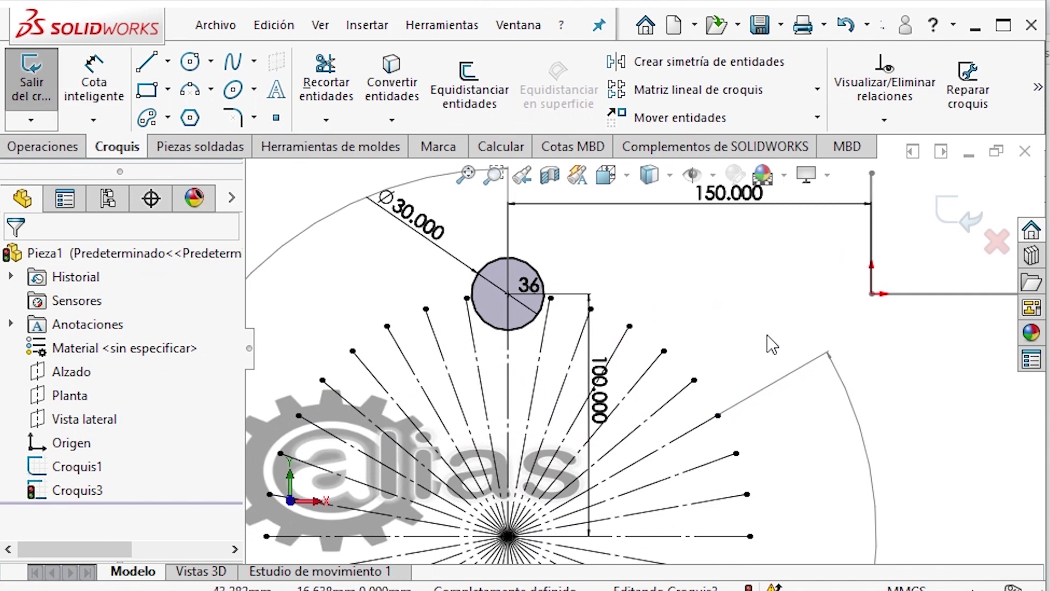
pyautogui.press('l')
pyautogui.click(694, 379)
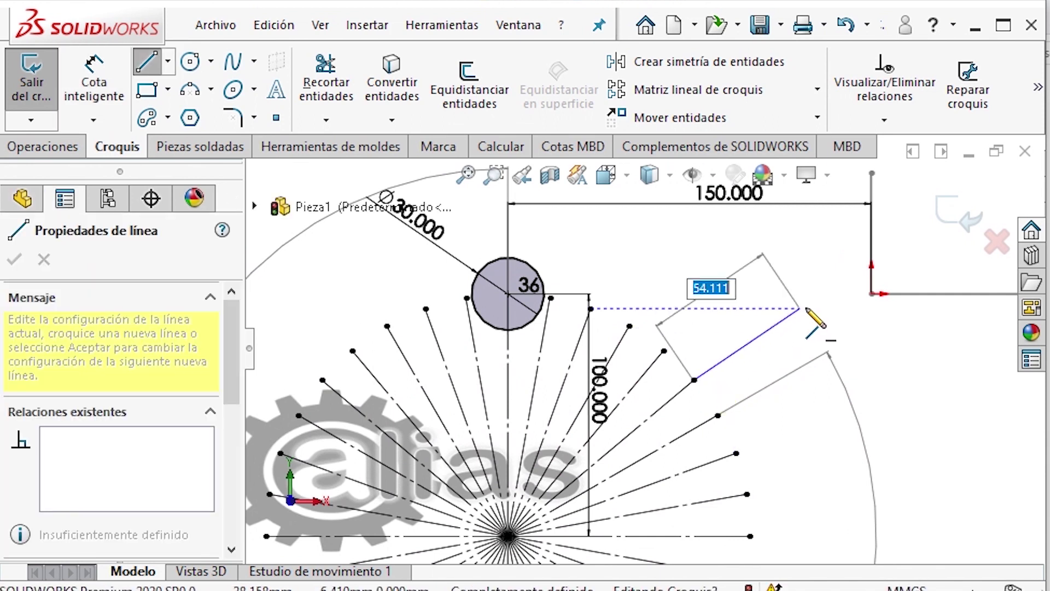
pyautogui.click(814, 293)
pyautogui.press('Escape')
# Make the new outward segment past the second dwell collinear with its spoke and convert it to construction geometry
pyautogui.click(768, 327)
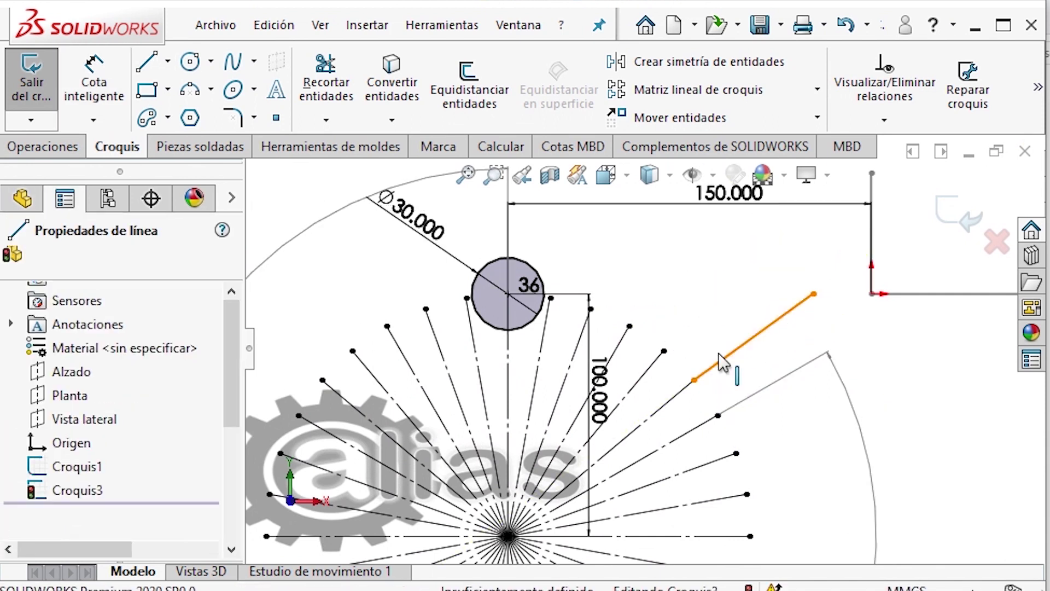
pyautogui.keyDown('ctrl'); pyautogui.click(702, 393); pyautogui.keyUp('ctrl')
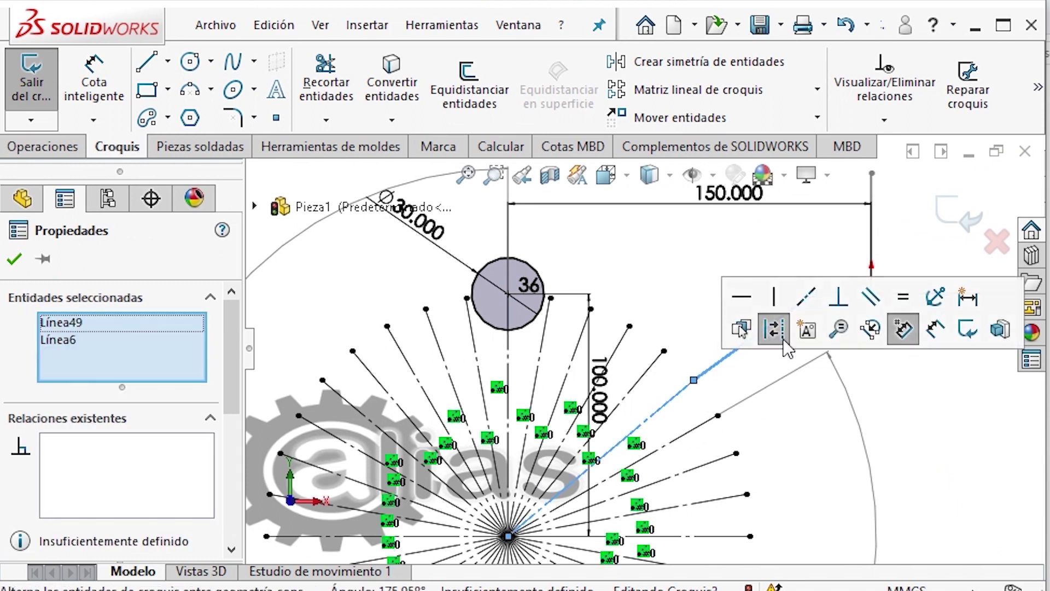
pyautogui.click(806, 298)
pyautogui.click(740, 382)
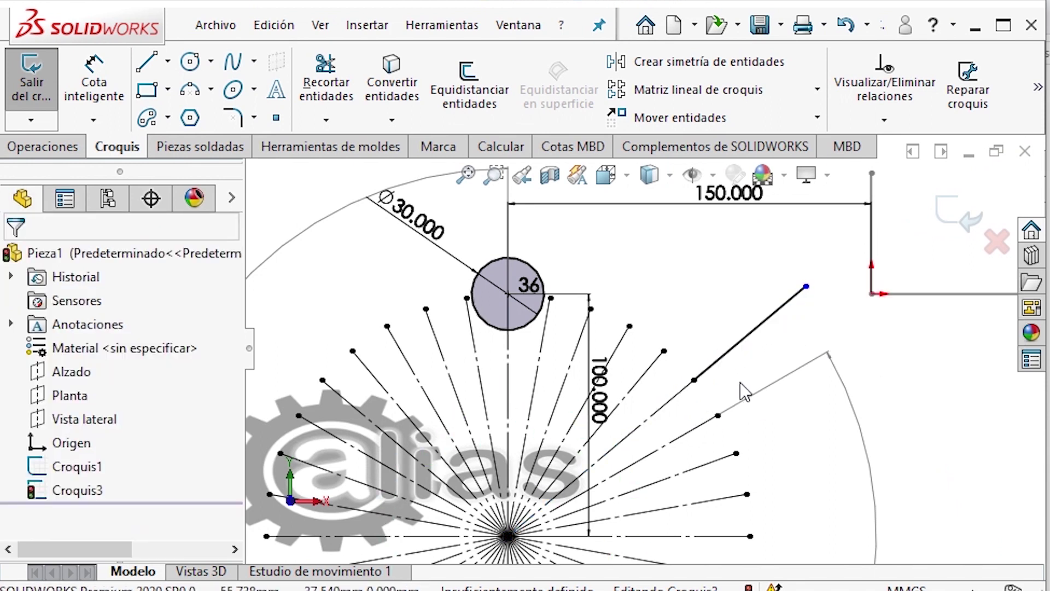
pyautogui.click(746, 338)
pyautogui.click(841, 283)
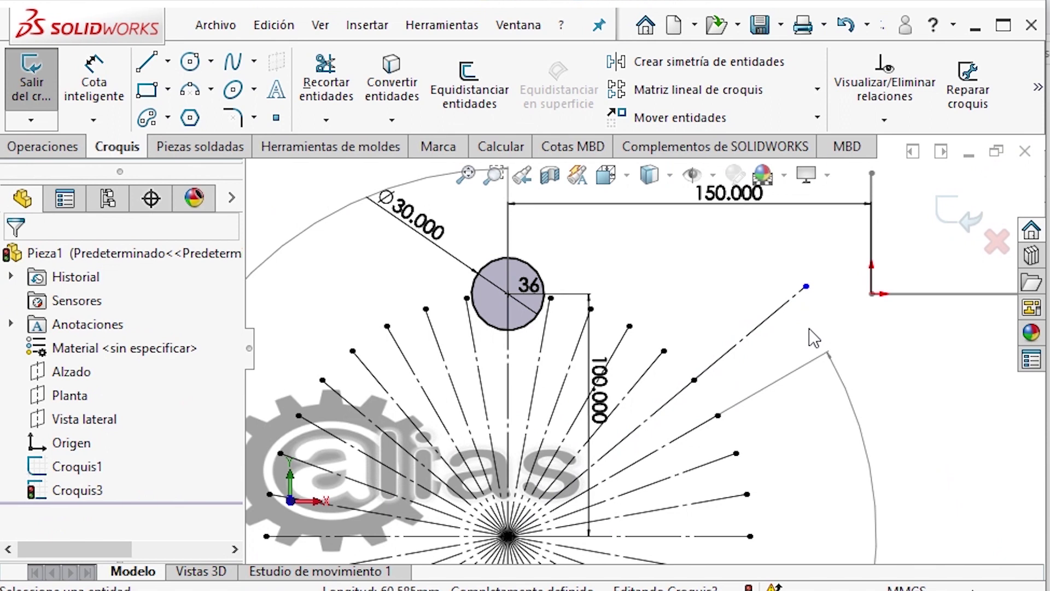
# Make the first outward segment past the second dwell equal in length to the first vertical ordinate under the fall curve
pyautogui.click(764, 335)
pyautogui.press('f')
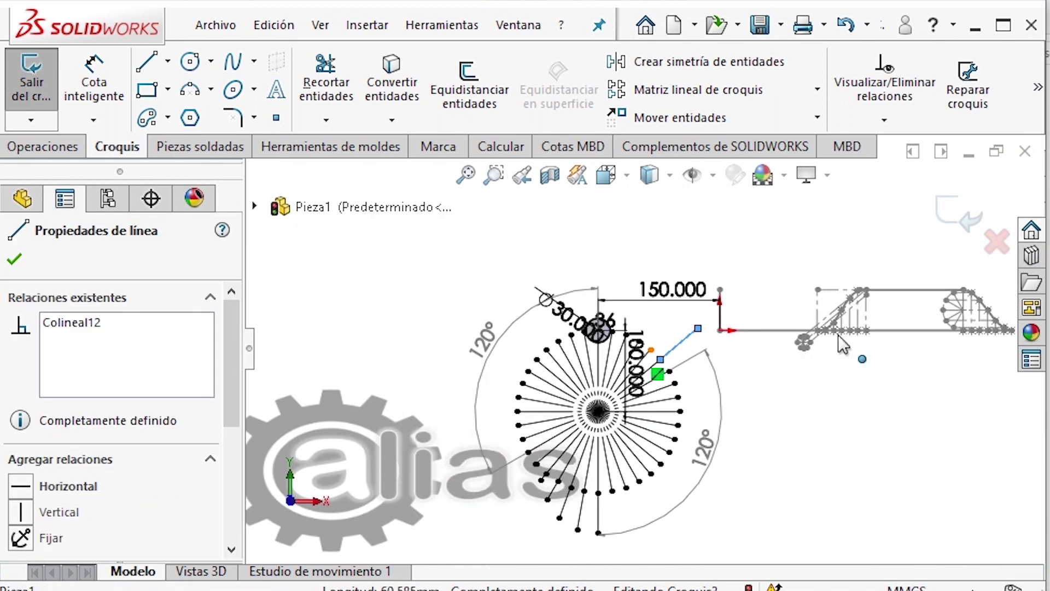
pyautogui.scroll(-5, 1006, 317)
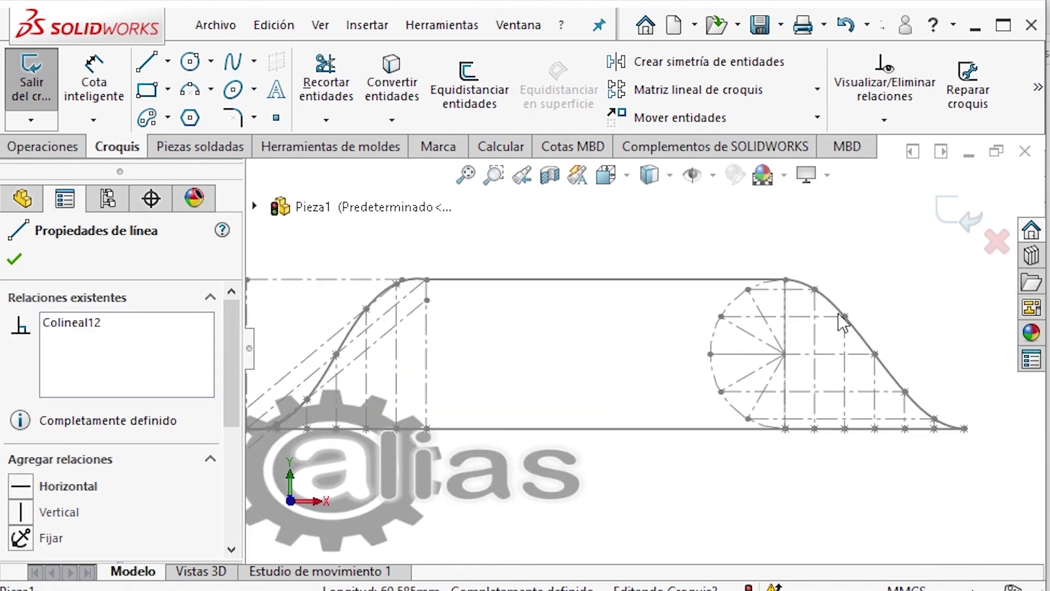
pyautogui.scroll(-2, 841, 320)
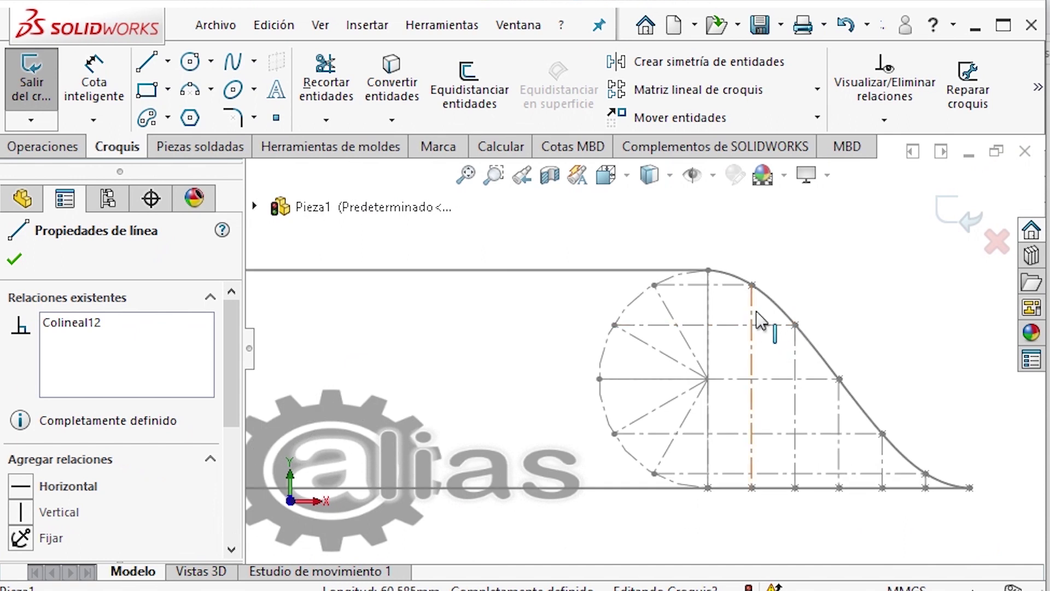
pyautogui.keyDown('ctrl'); pyautogui.click(760, 320); pyautogui.keyUp('ctrl')
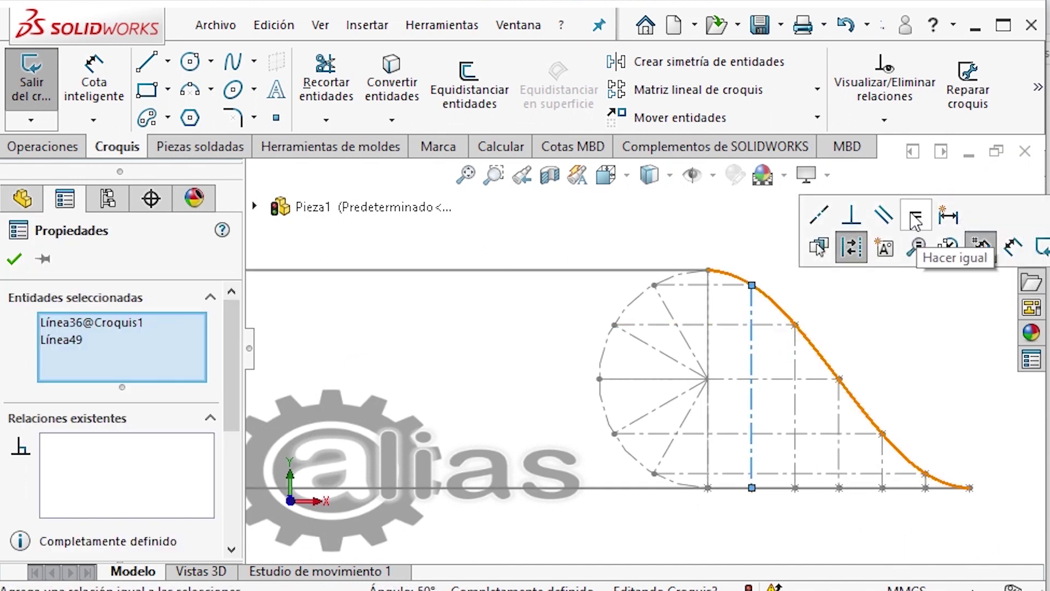
pyautogui.click(917, 218)
pyautogui.click(895, 354)
pyautogui.scroll(6, 895, 354)
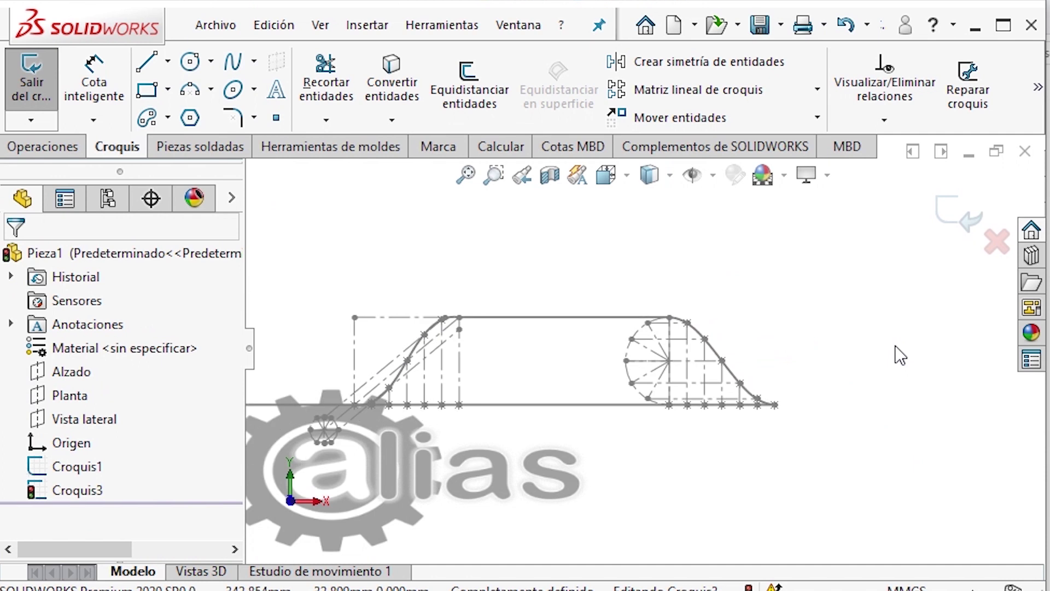
# Draw a line about 43 mm long outward from the end of the second spoke past the second 120° dwell
pyautogui.scroll(3, 735, 368)
pyautogui.scroll(-7, 420, 383)
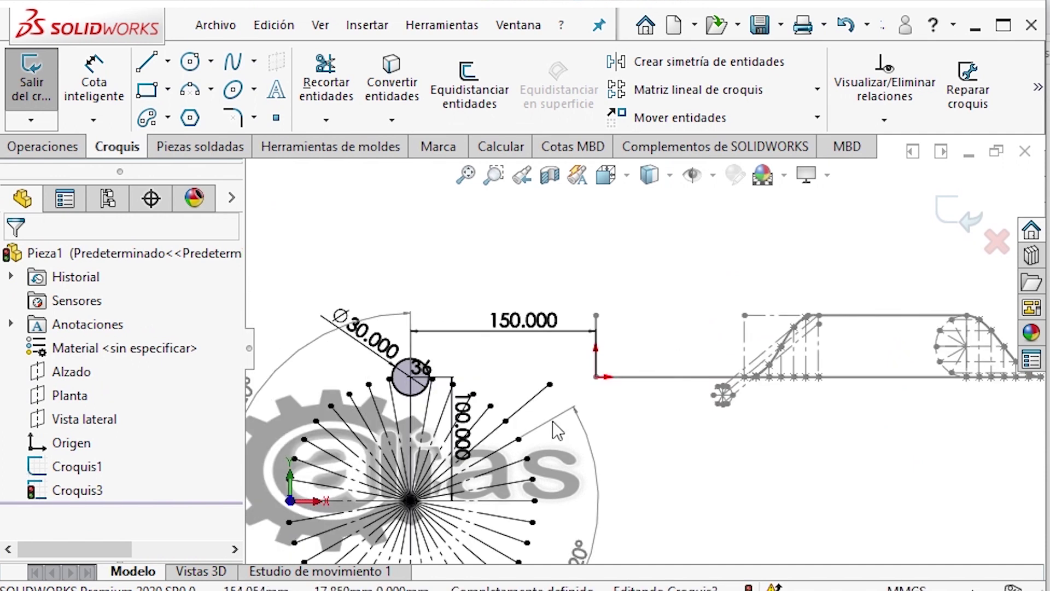
pyautogui.press('l')
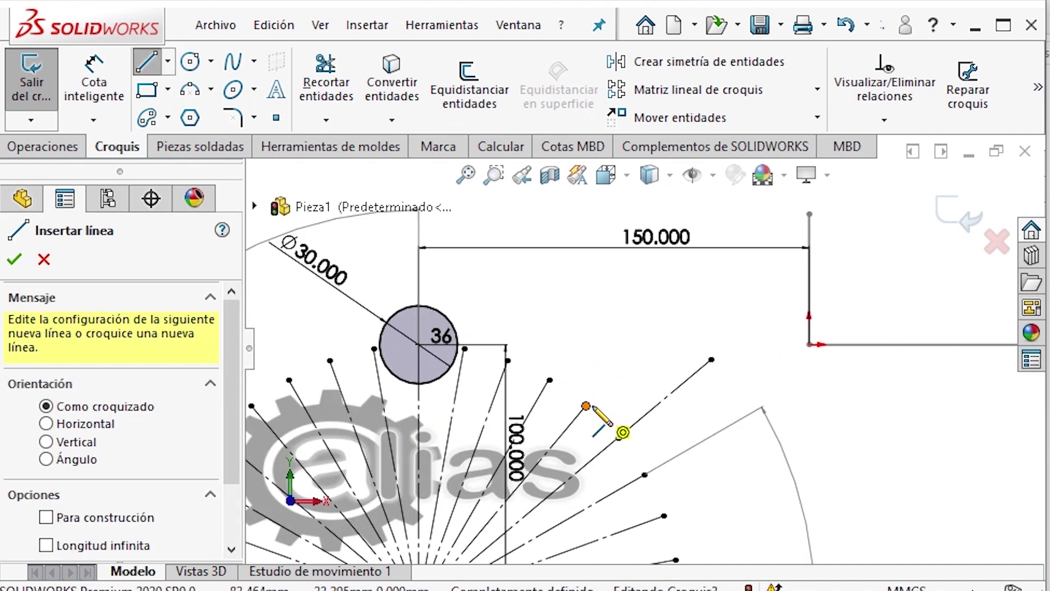
pyautogui.click(586, 406)
pyautogui.click(656, 315)
pyautogui.press('Escape')
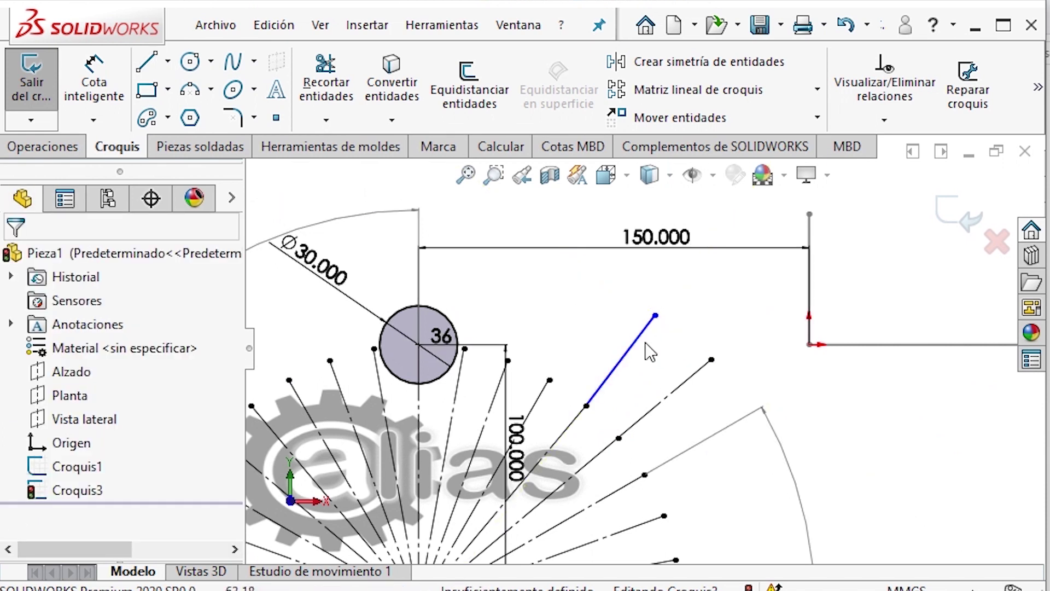
# Make the second outward segment past the dwell collinear with its spoke and convert it to construction geometry
pyautogui.click(640, 348)
pyautogui.keyDown('ctrl'); pyautogui.click(579, 436); pyautogui.keyUp('ctrl')
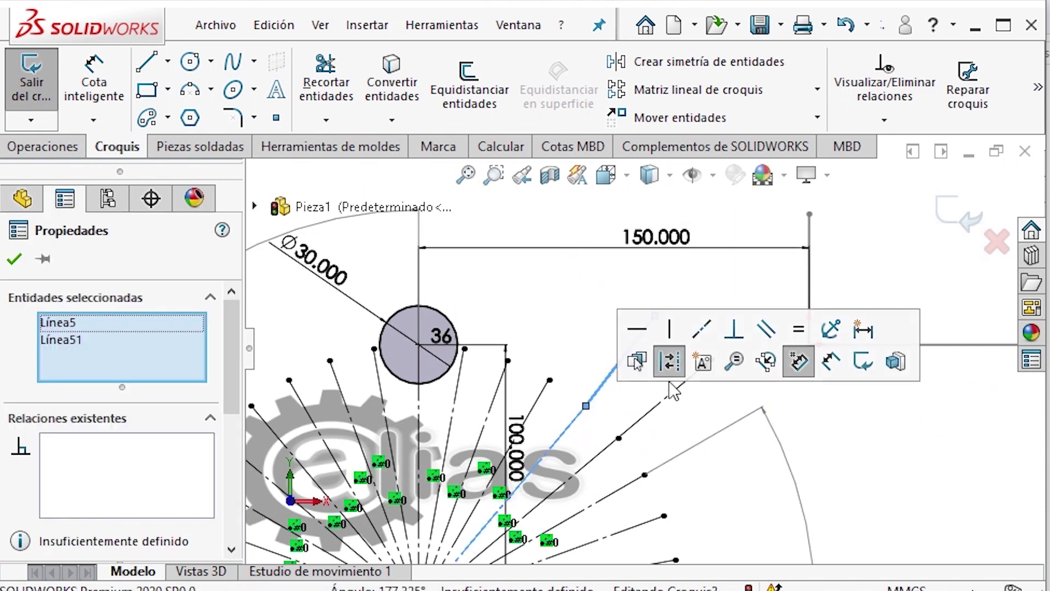
pyautogui.click(700, 354)
pyautogui.click(587, 339)
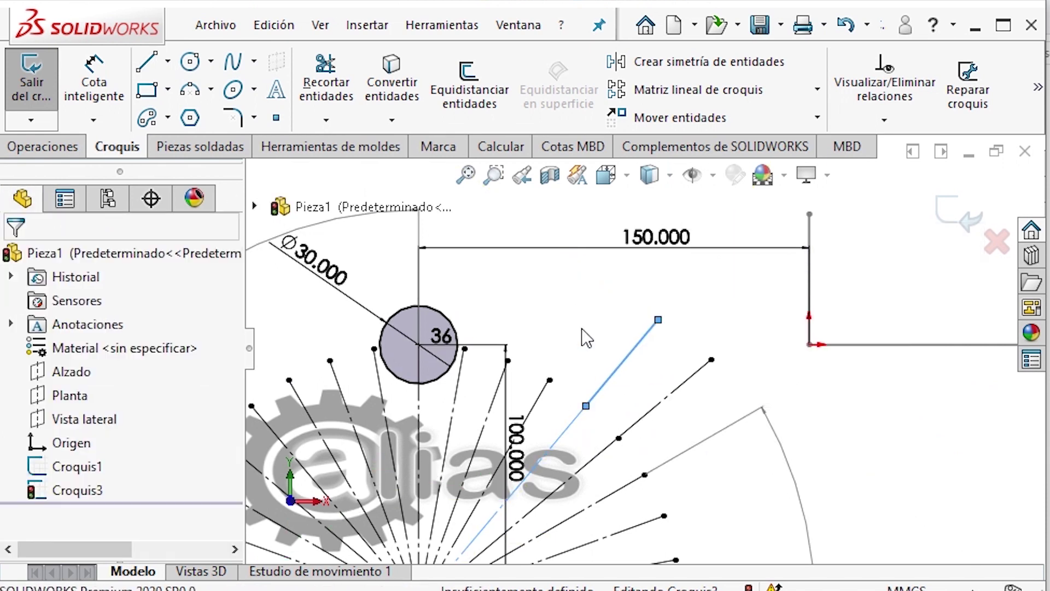
pyautogui.click(637, 366)
pyautogui.click(729, 292)
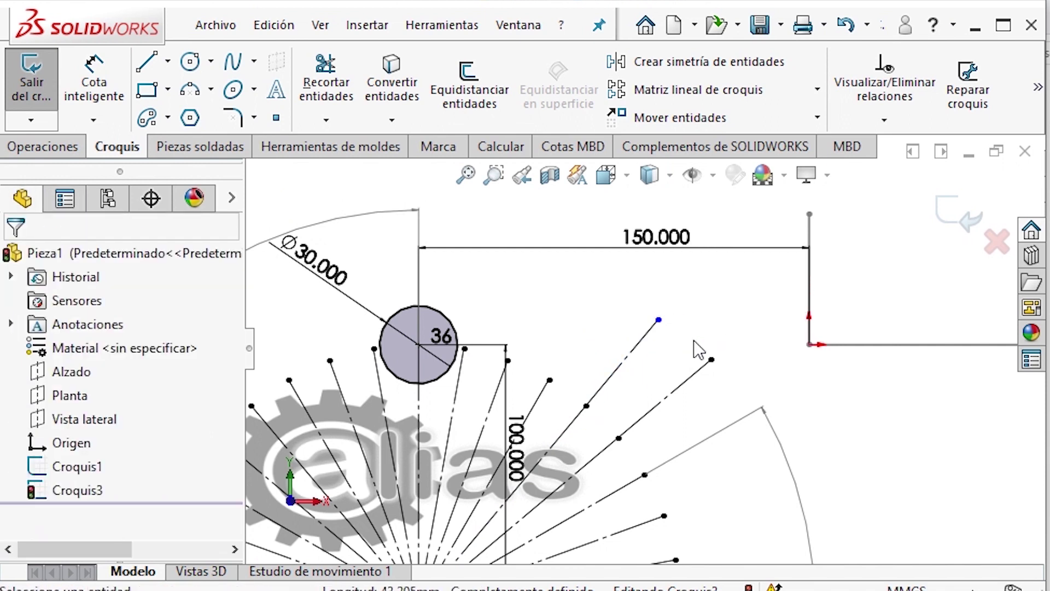
# Make the second outward segment past the dwell equal in length to the second vertical ordinate under the fall curve
pyautogui.scroll(3, 632, 365)
pyautogui.click(634, 354)
pyautogui.scroll(4, 638, 353)
pyautogui.scroll(-8, 870, 343)
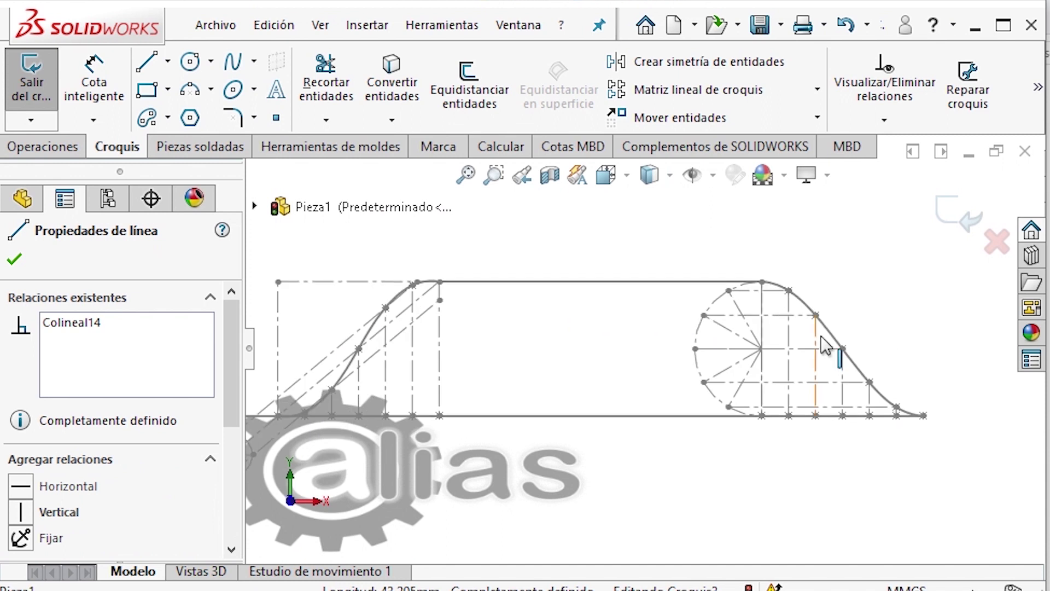
pyautogui.keyDown('ctrl'); pyautogui.click(814, 329); pyautogui.keyUp('ctrl')
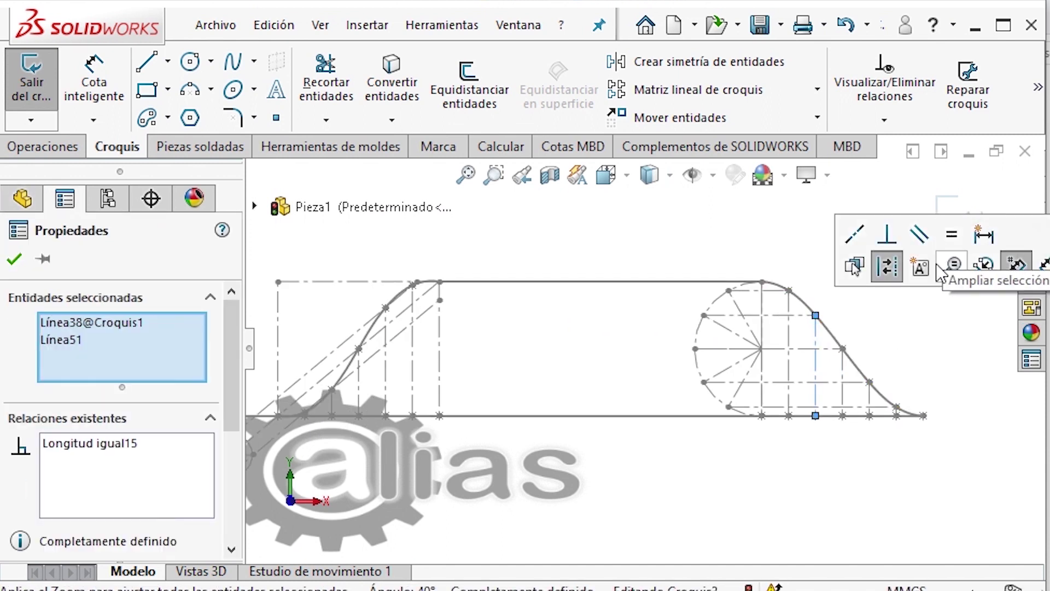
pyautogui.click(813, 467)
# Draw a line about 44 mm long outward from the end of the third spoke past the second 120° dwell
pyautogui.scroll(2, 813, 459)
pyautogui.scroll(-6, 518, 349)
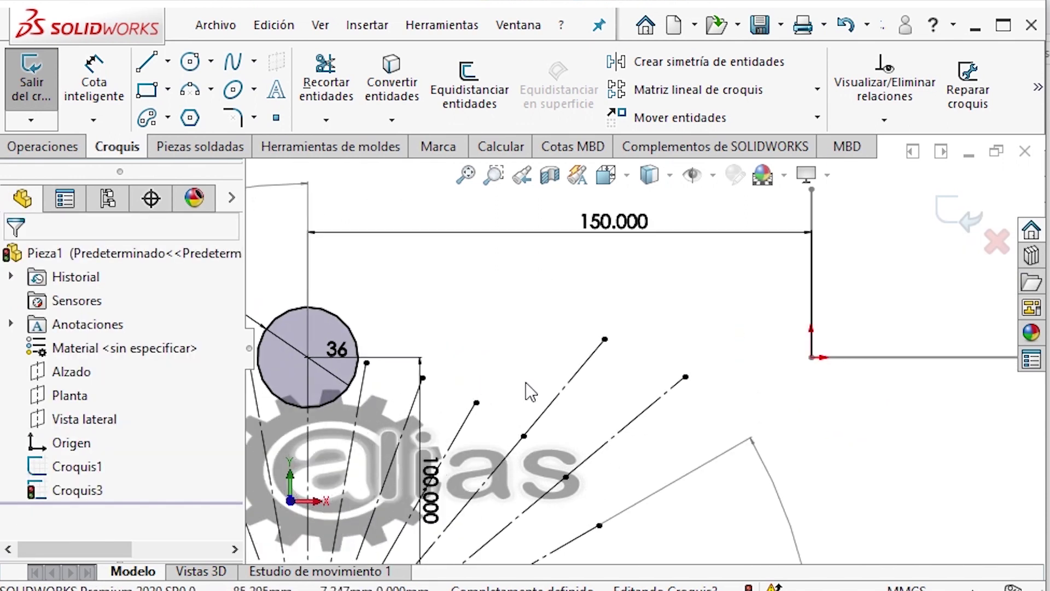
pyautogui.press('l')
pyautogui.click(477, 402)
pyautogui.click(565, 283)
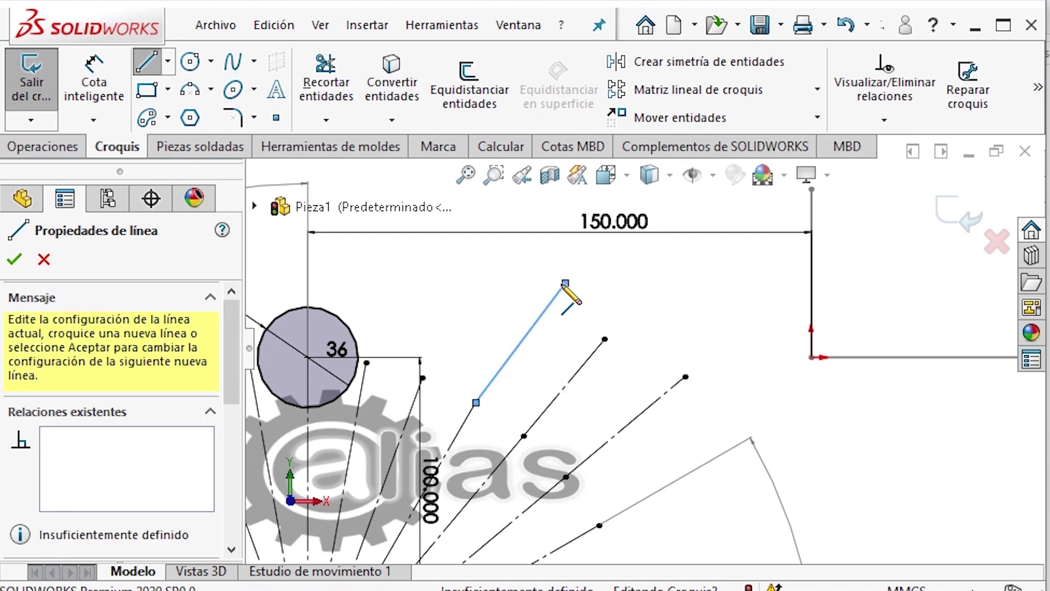
pyautogui.press('Escape')
# Make the third outward segment past the dwell collinear with its spoke and convert it to construction geometry
pyautogui.click(547, 326)
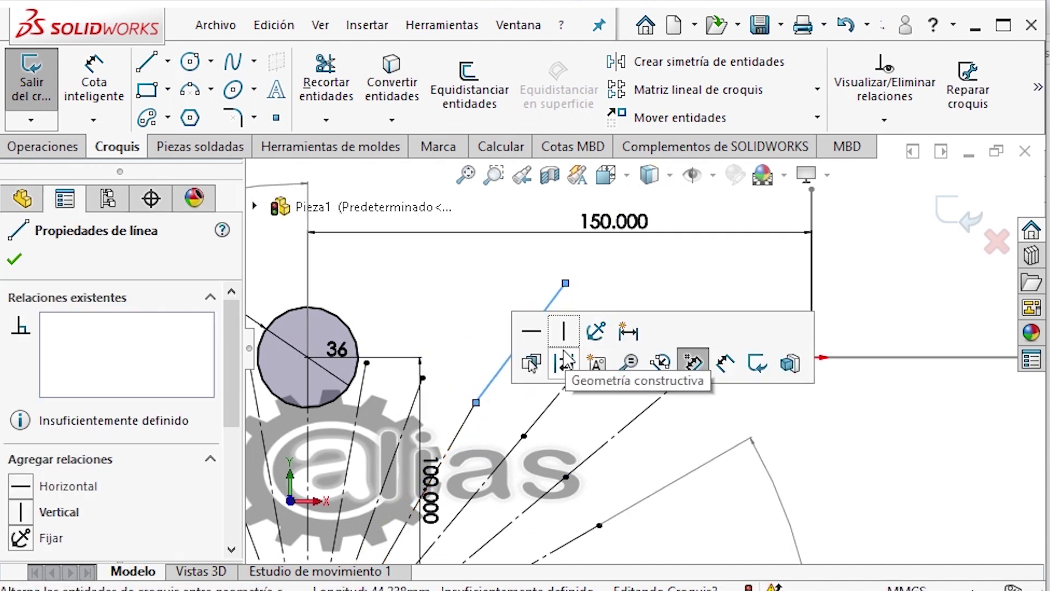
pyautogui.click(496, 318)
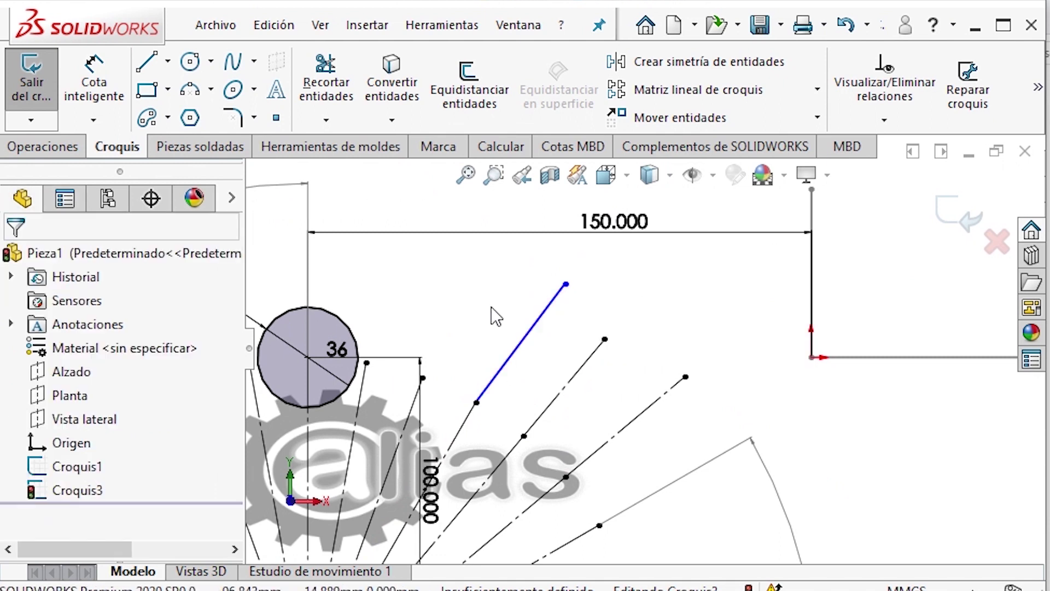
pyautogui.click(538, 326)
pyautogui.keyDown('ctrl'); pyautogui.click(466, 425); pyautogui.keyUp('ctrl')
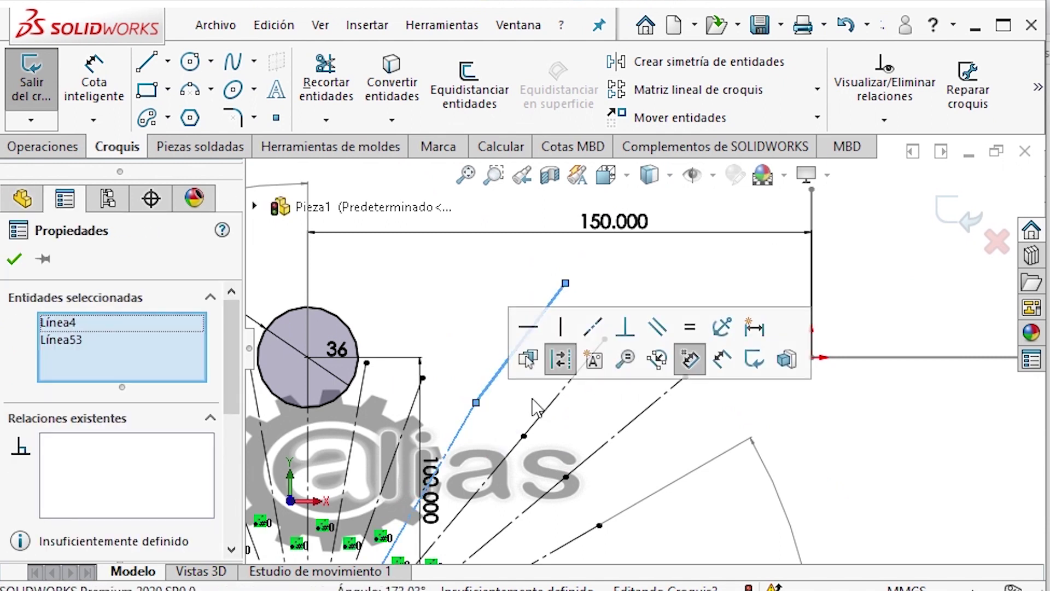
pyautogui.click(593, 327)
pyautogui.click(489, 358)
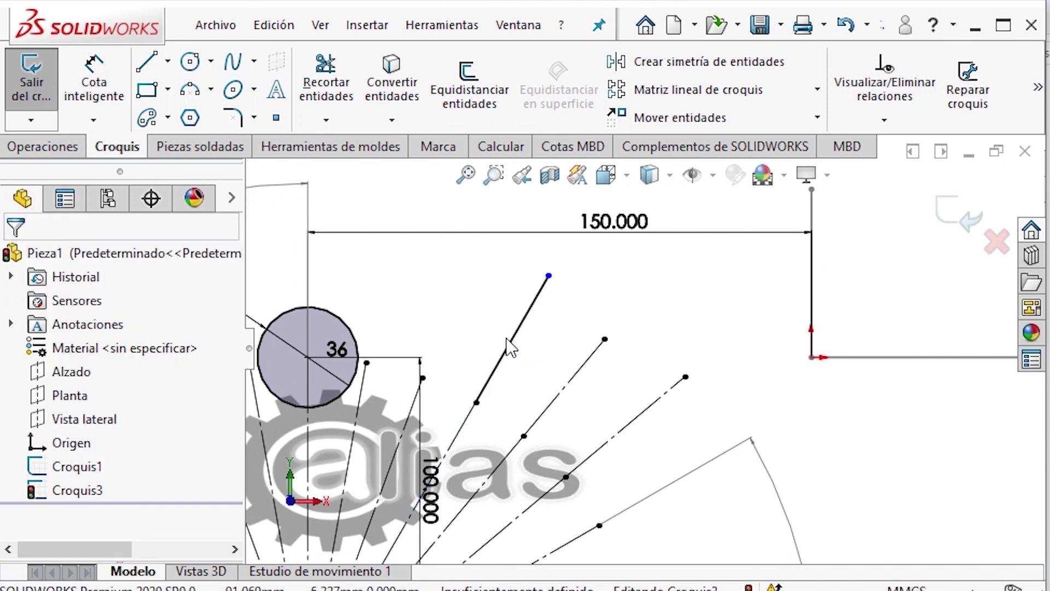
pyautogui.click(511, 350)
pyautogui.click(605, 274)
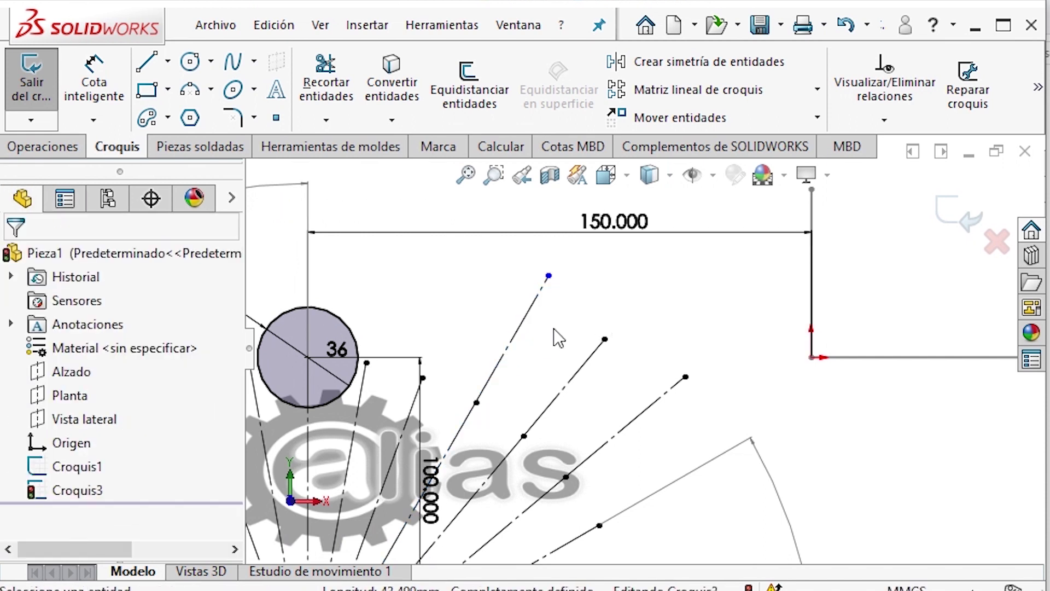
# Make the third outward segment past the dwell equal in length to the third vertical ordinate under the fall curve
pyautogui.click(531, 319)
pyautogui.scroll(8, 504, 329)
pyautogui.scroll(-8, 933, 342)
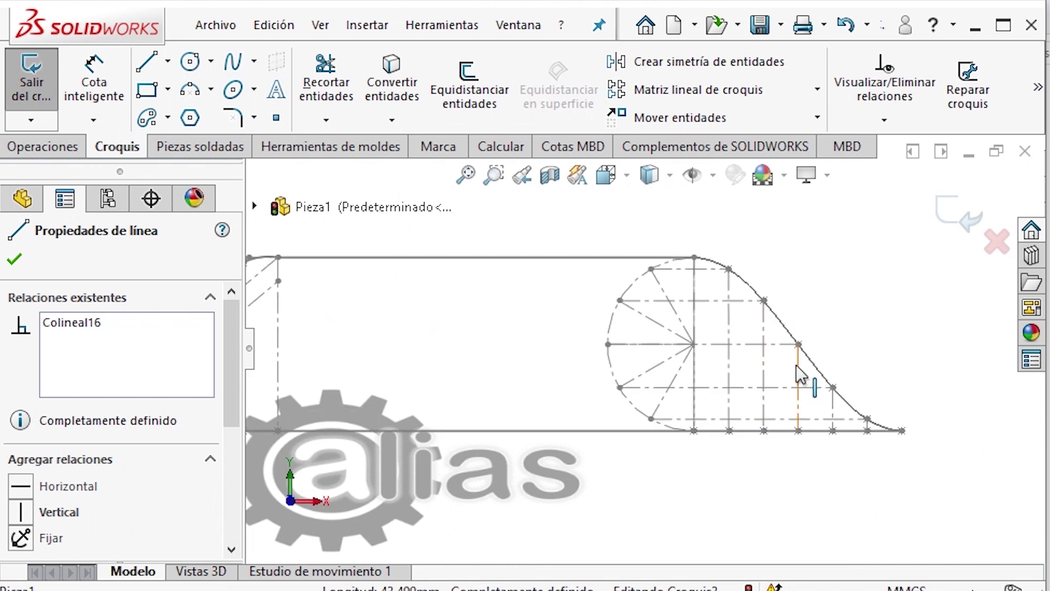
pyautogui.keyDown('ctrl'); pyautogui.click(798, 374); pyautogui.keyUp('ctrl')
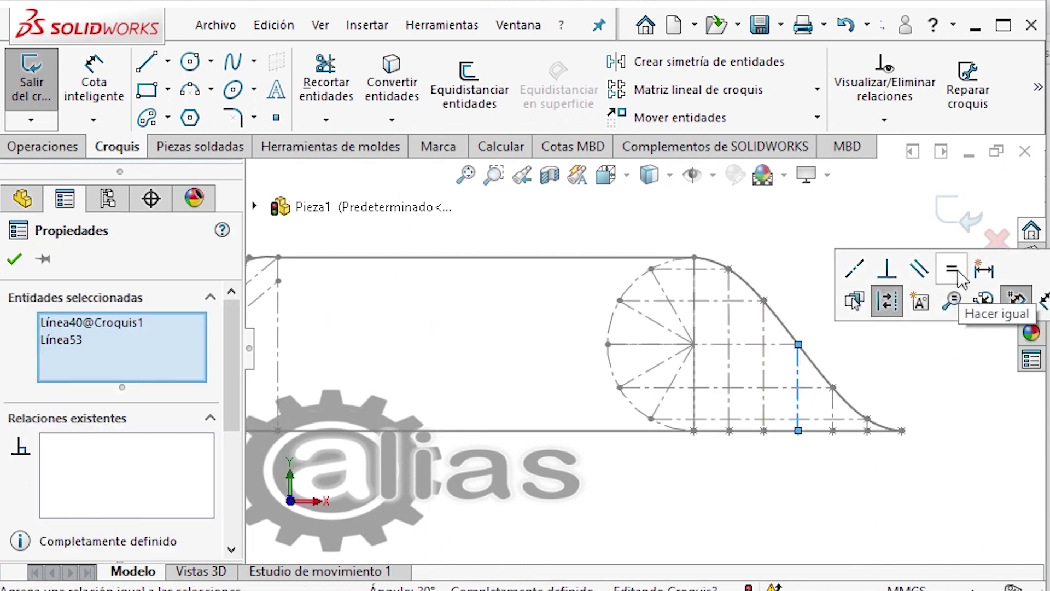
pyautogui.click(961, 279)
pyautogui.click(898, 494)
# Move the 100 mm vertical dimension beside the vertical centre line, clear of the remaining spokes
pyautogui.scroll(4, 898, 494)
pyautogui.scroll(3, 774, 432)
pyautogui.scroll(-7, 418, 375)
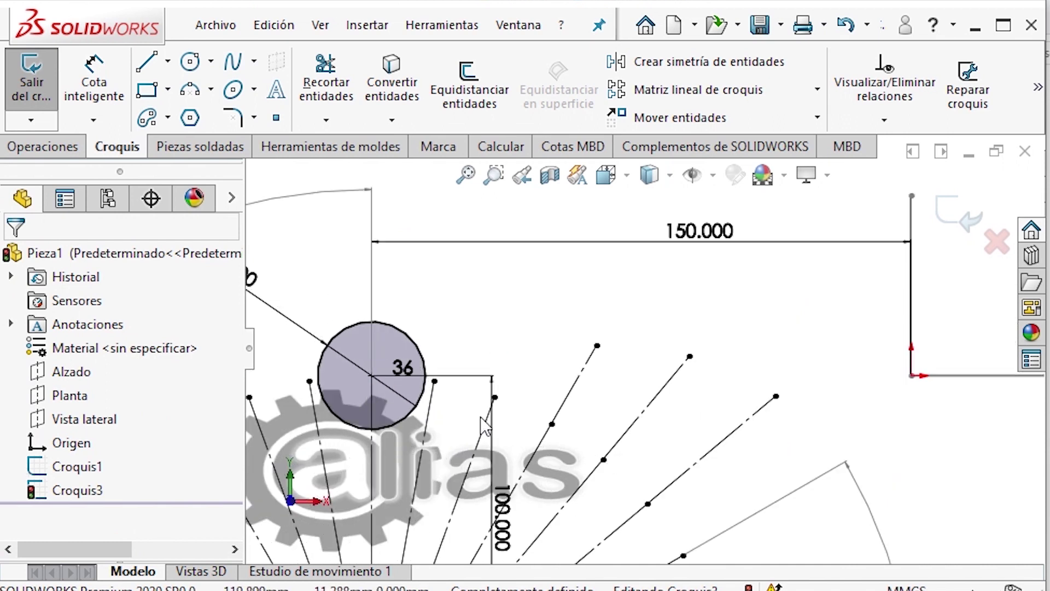
pyautogui.scroll(-2, 483, 424)
pyautogui.moveTo(517, 528); pyautogui.dragTo(360, 539)
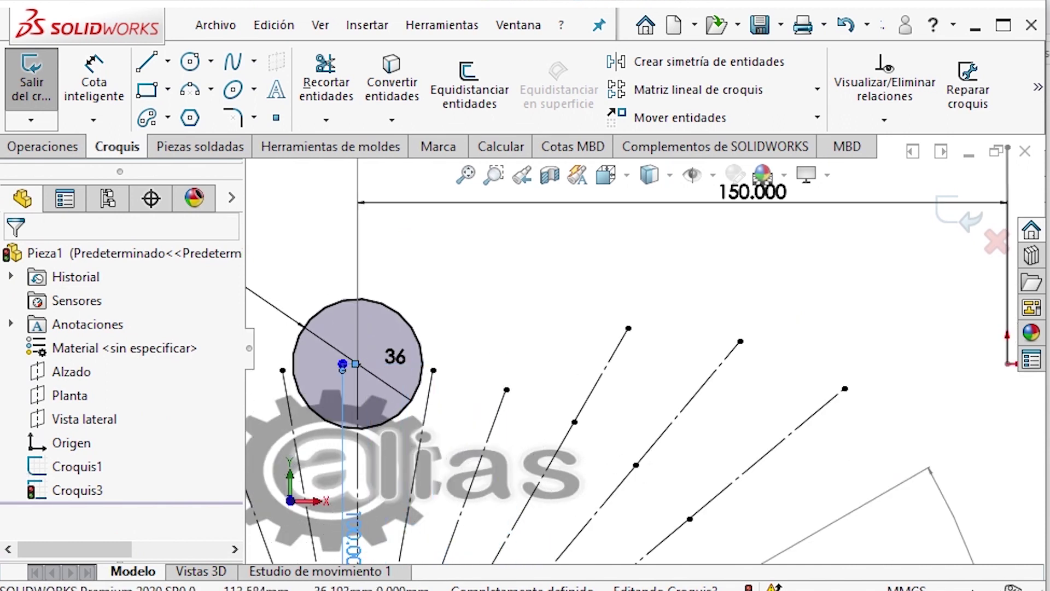
pyautogui.click(520, 325)
# Draw lines outward from the ends of the fourth and fifth spokes past the second dwell, the fourth about 26 mm long
pyautogui.press('l')
pyautogui.click(518, 382)
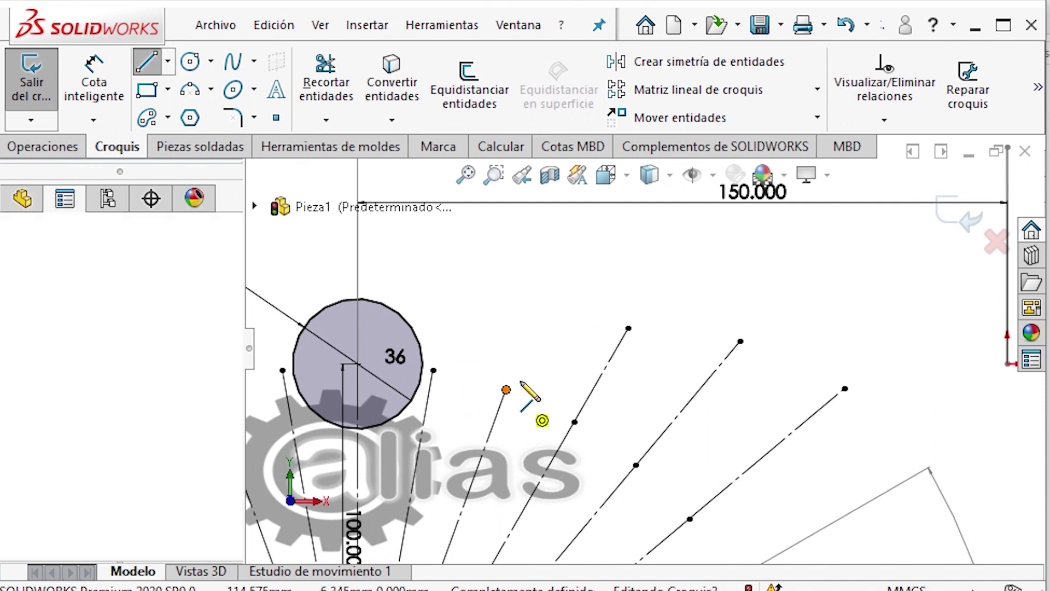
pyautogui.moveTo(506, 389); pyautogui.dragTo(559, 285)
pyautogui.press('Escape')
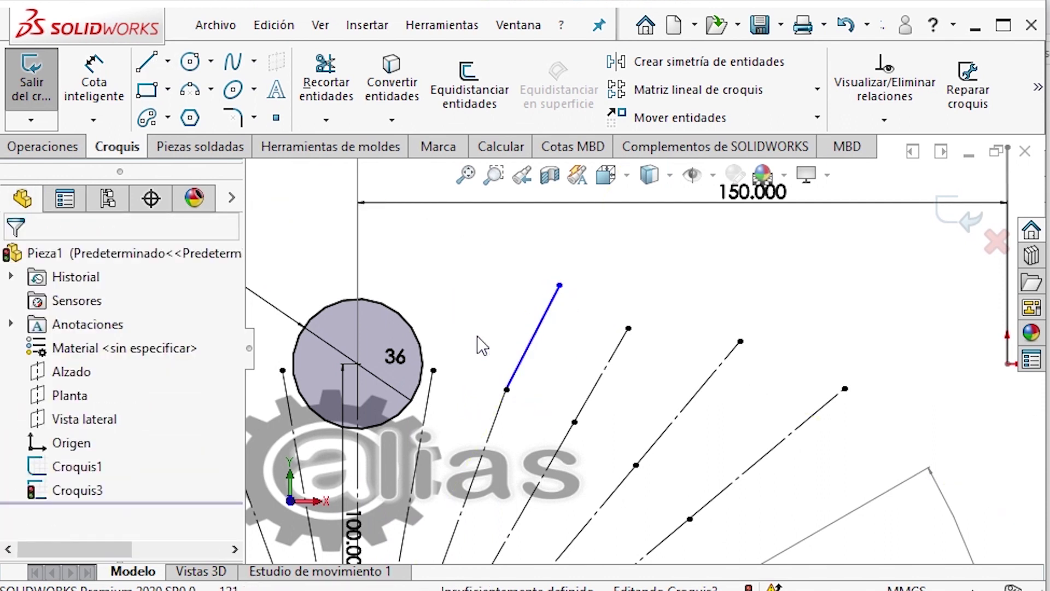
pyautogui.press('l')
pyautogui.click(433, 370)
pyautogui.click(454, 270)
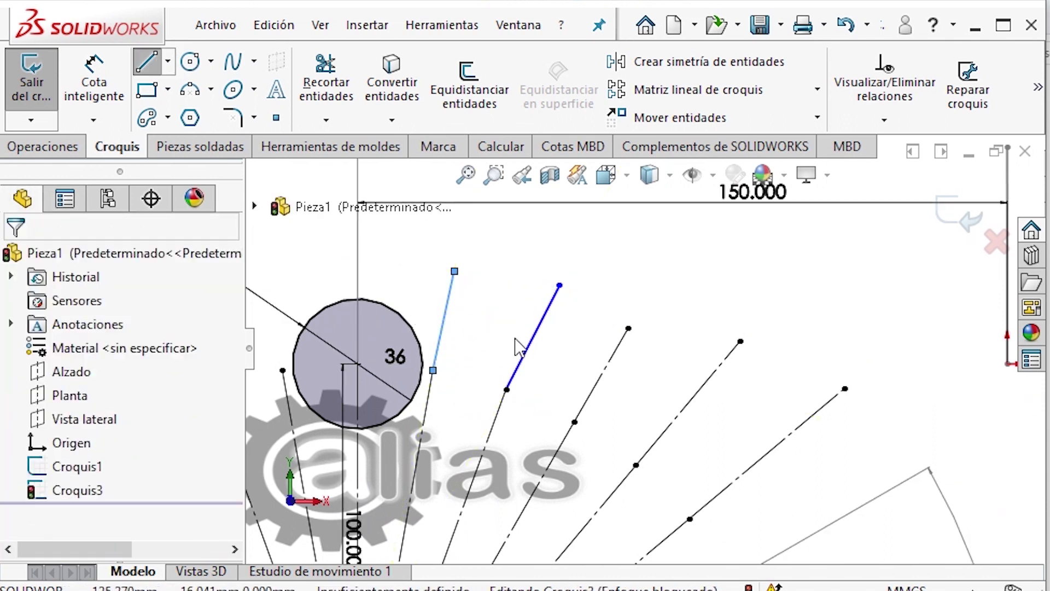
pyautogui.press('Escape')
# Make the fourth outward segment past the dwell collinear with its spoke and convert it to construction geometry
pyautogui.click(533, 338)
pyautogui.keyDown('ctrl'); pyautogui.click(496, 420); pyautogui.keyUp('ctrl')
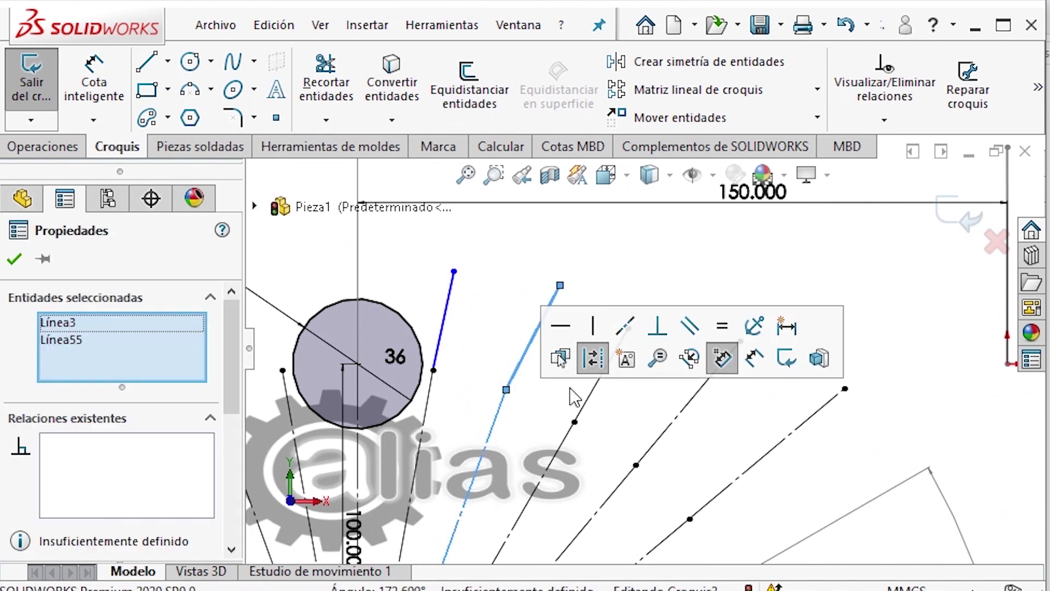
pyautogui.click(625, 327)
pyautogui.click(515, 322)
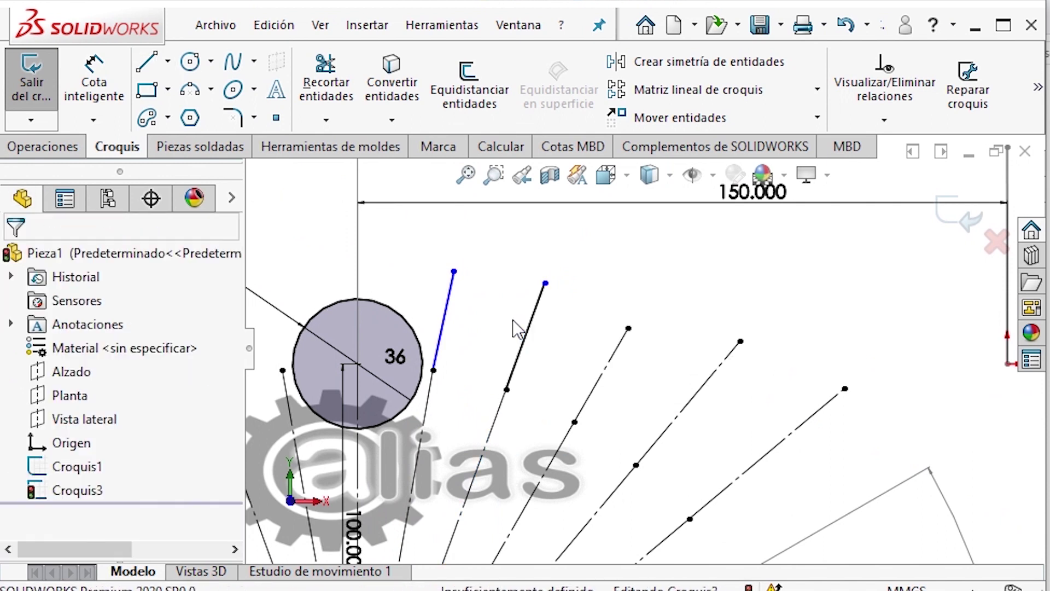
pyautogui.click(525, 328)
pyautogui.click(676, 266)
pyautogui.click(476, 319)
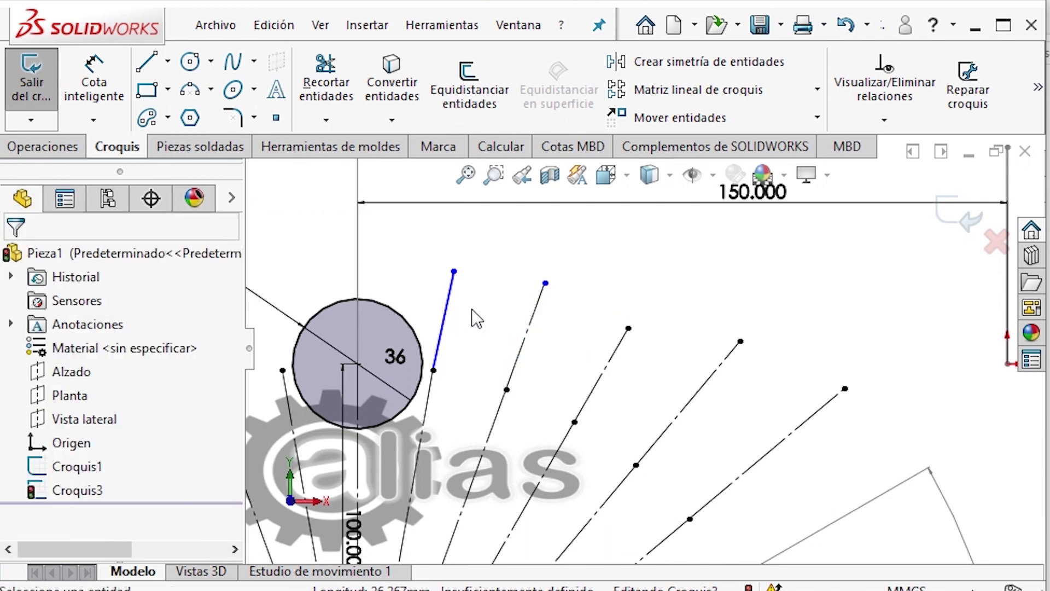
# Make the fifth outward segment past the dwell collinear with its spoke and convert it to construction geometry
pyautogui.click(449, 303)
pyautogui.keyDown('ctrl'); pyautogui.click(433, 392); pyautogui.keyUp('ctrl')
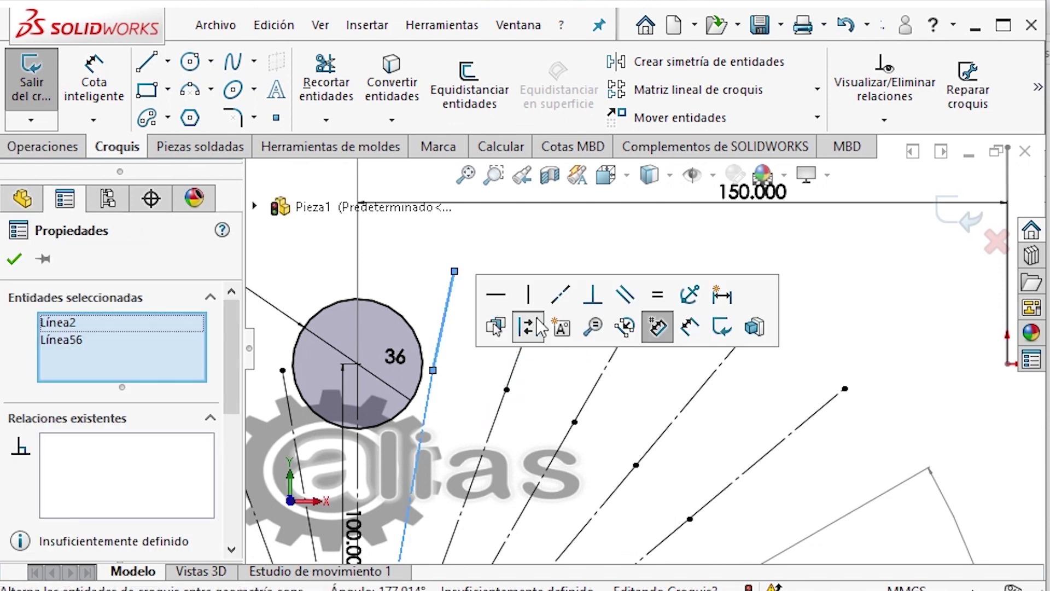
pyautogui.click(558, 302)
pyautogui.click(481, 359)
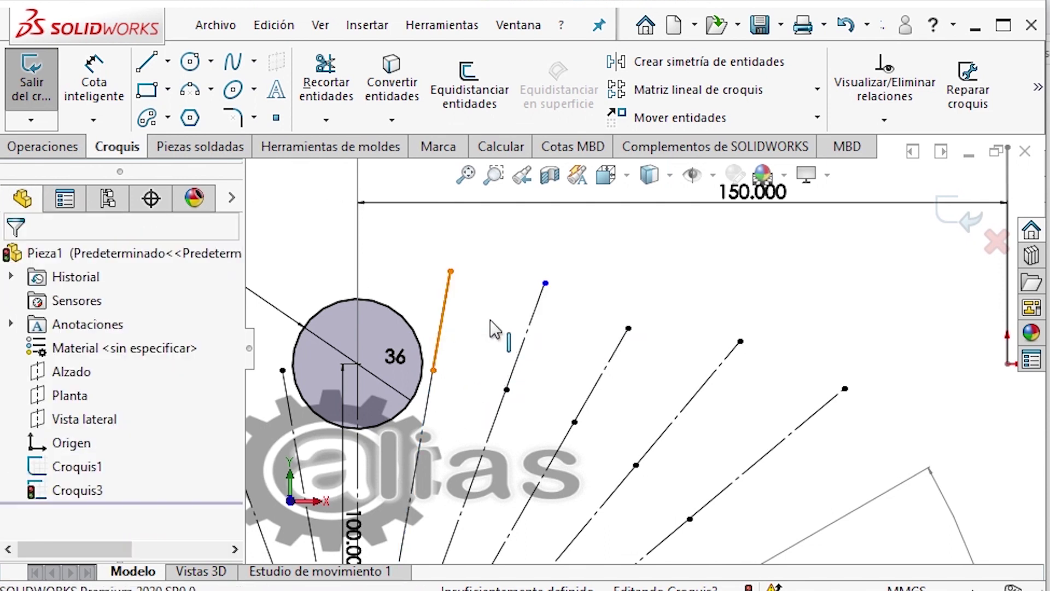
pyautogui.click(444, 307)
pyautogui.click(541, 250)
pyautogui.click(624, 300)
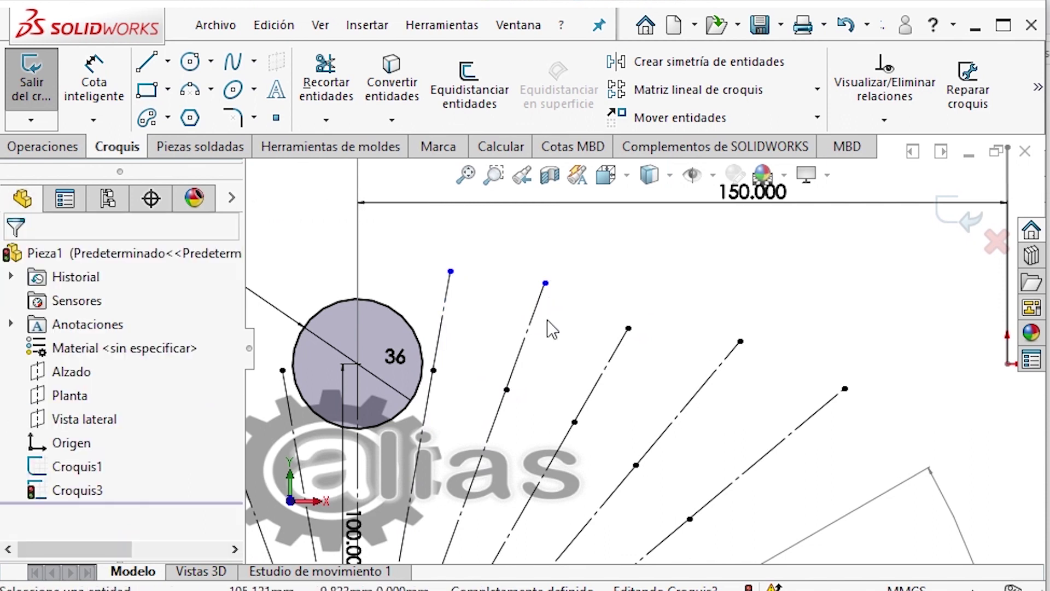
# Make the fourth outward segment past the dwell equal in length to the fourth vertical ordinate under the fall curve
pyautogui.click(534, 320)
pyautogui.scroll(6, 847, 395)
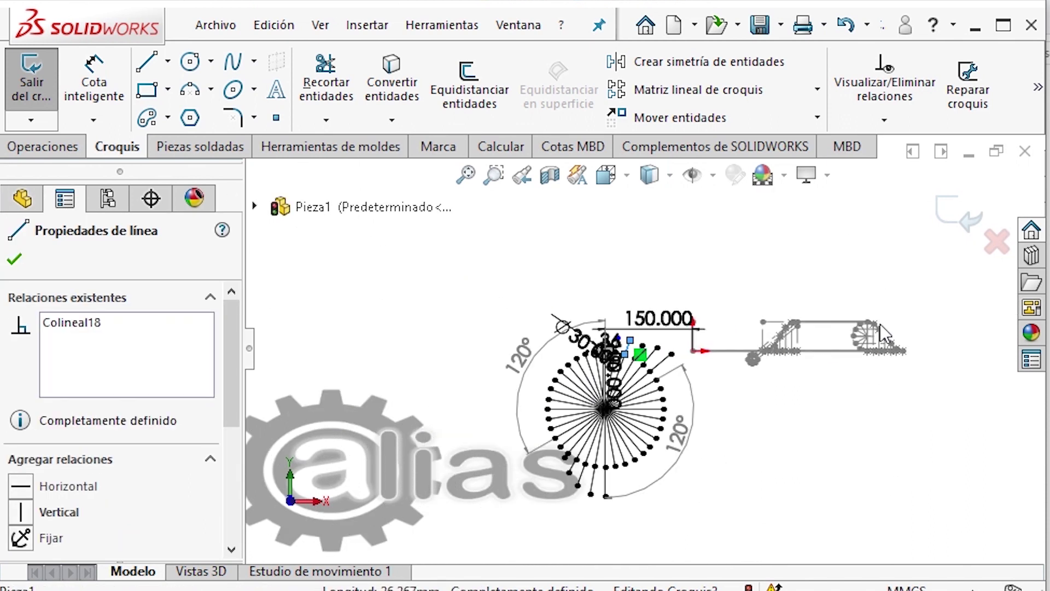
pyautogui.scroll(-8, 847, 389)
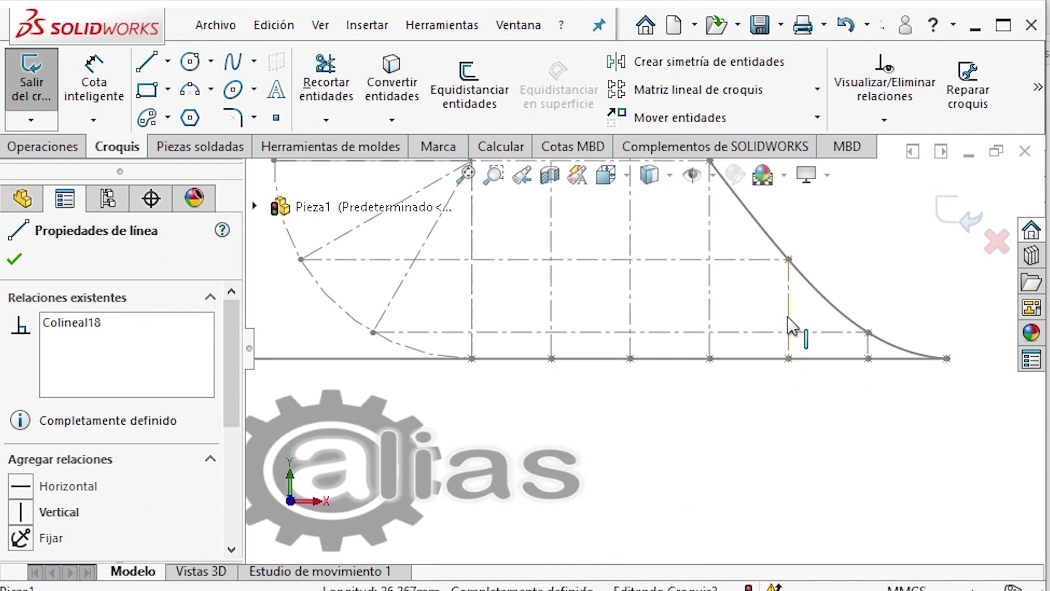
pyautogui.keyDown('ctrl'); pyautogui.click(788, 317); pyautogui.keyUp('ctrl')
pyautogui.click(947, 221)
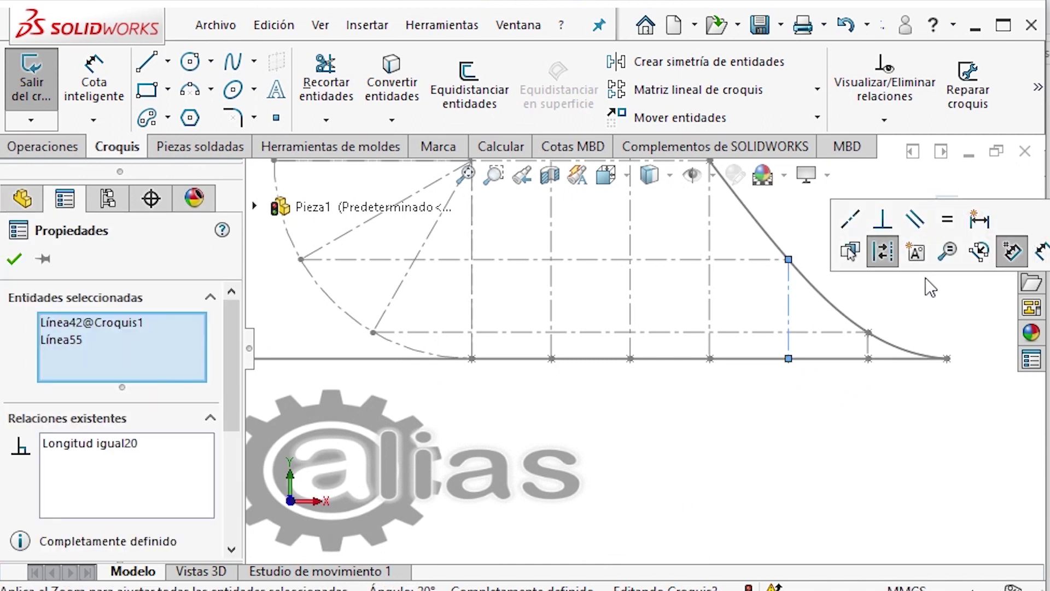
pyautogui.click(885, 420)
# Make the fifth outward segment past the dwell equal in length to the fifth, shortest vertical ordinate under the fall curve
pyautogui.scroll(10, 878, 382)
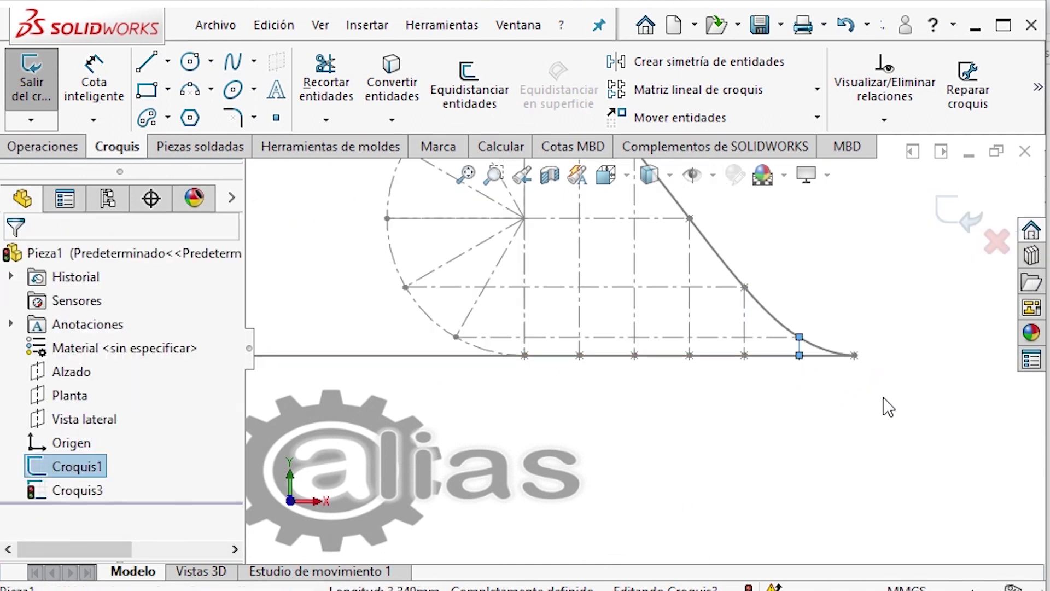
pyautogui.scroll(-5, 361, 345)
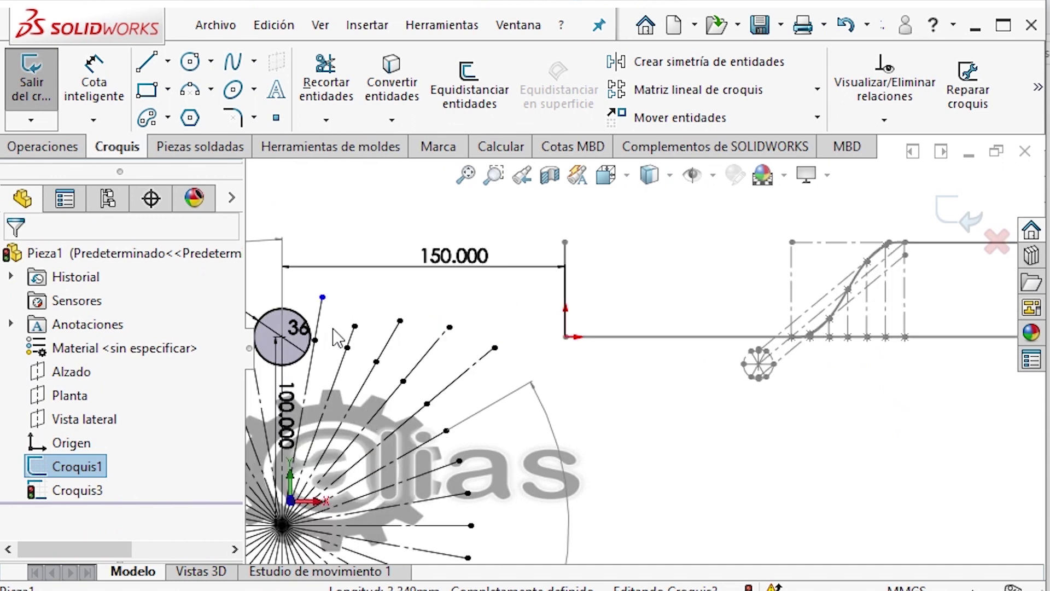
pyautogui.keyDown('ctrl'); pyautogui.click(347, 313); pyautogui.keyUp('ctrl')
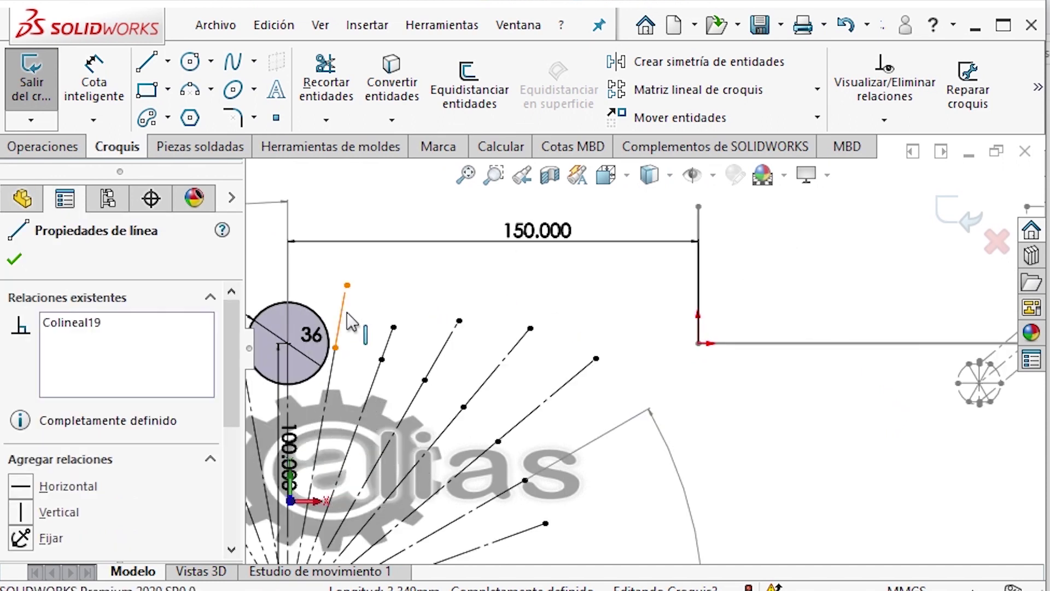
pyautogui.click(507, 218)
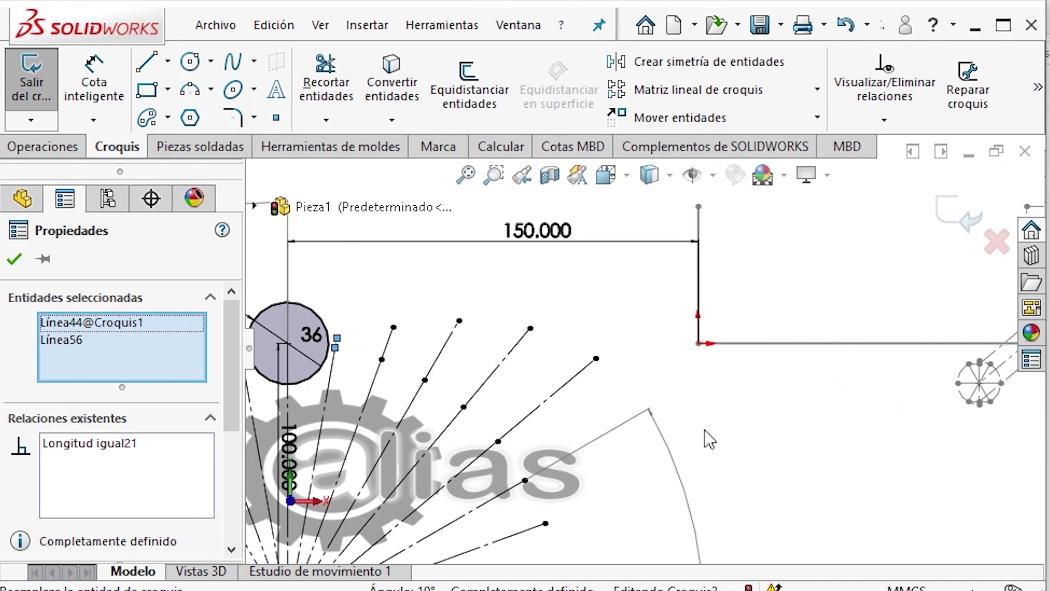
# Start a circular sketch pattern of the vertical outward segment on the lowest spoke, centred on the spokes' common centre
pyautogui.click(707, 433)
pyautogui.scroll(3, 773, 468)
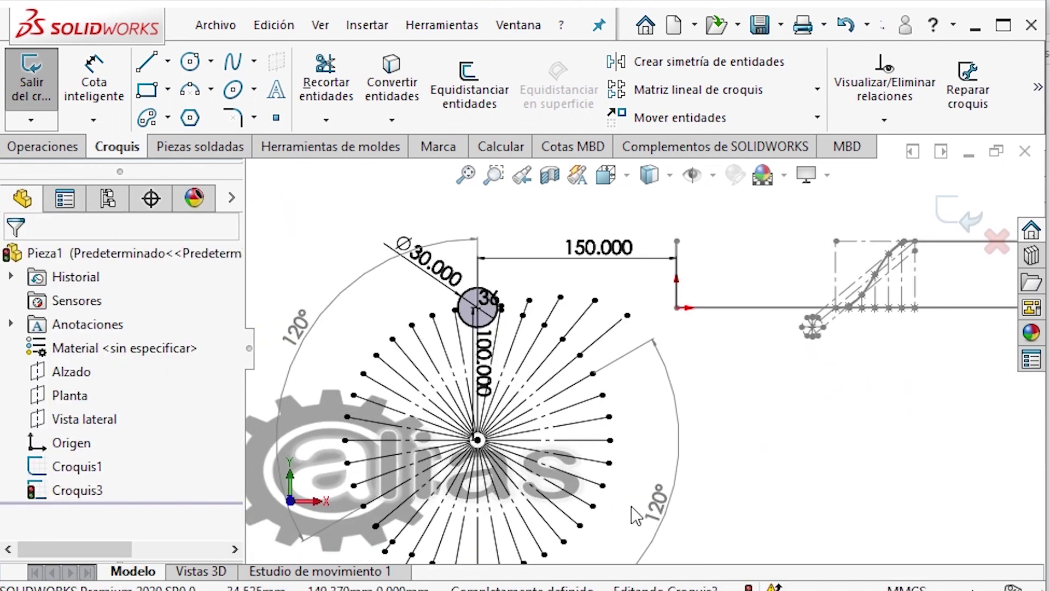
pyautogui.scroll(2, 678, 461)
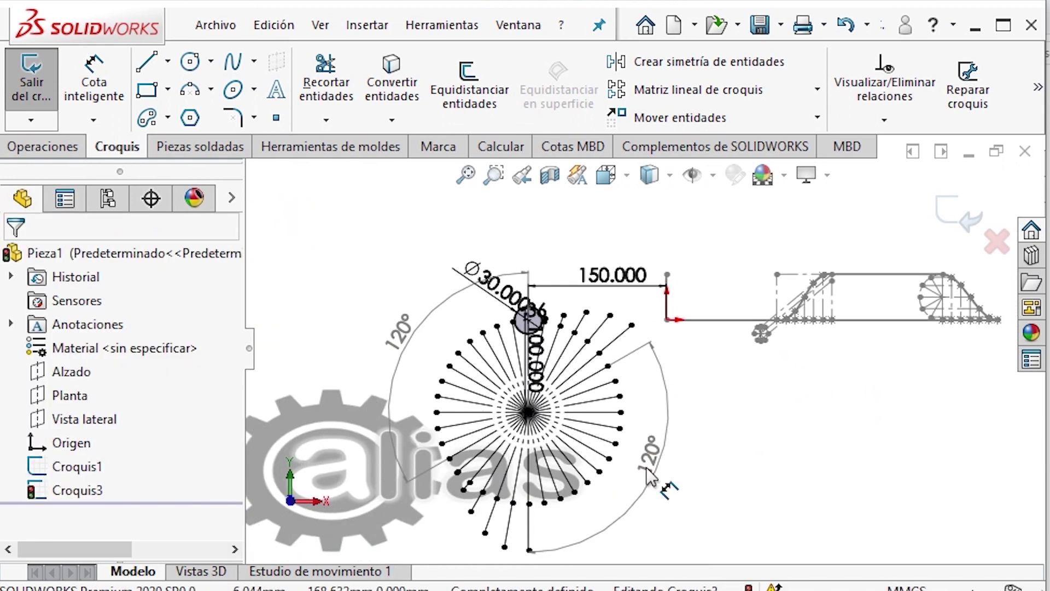
pyautogui.scroll(-1, 587, 449)
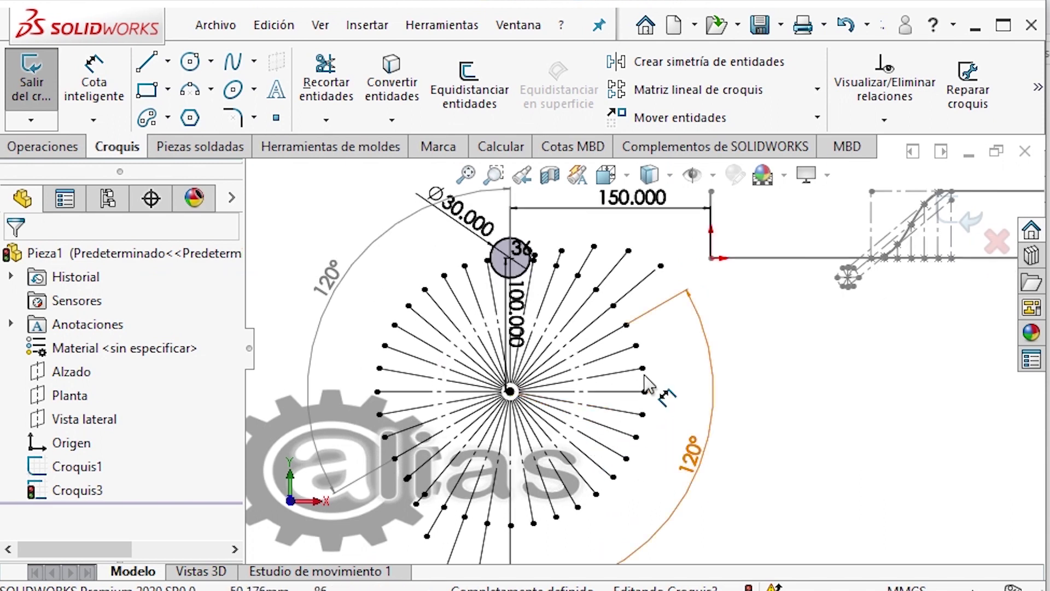
pyautogui.scroll(2, 642, 397)
pyautogui.scroll(-3, 654, 481)
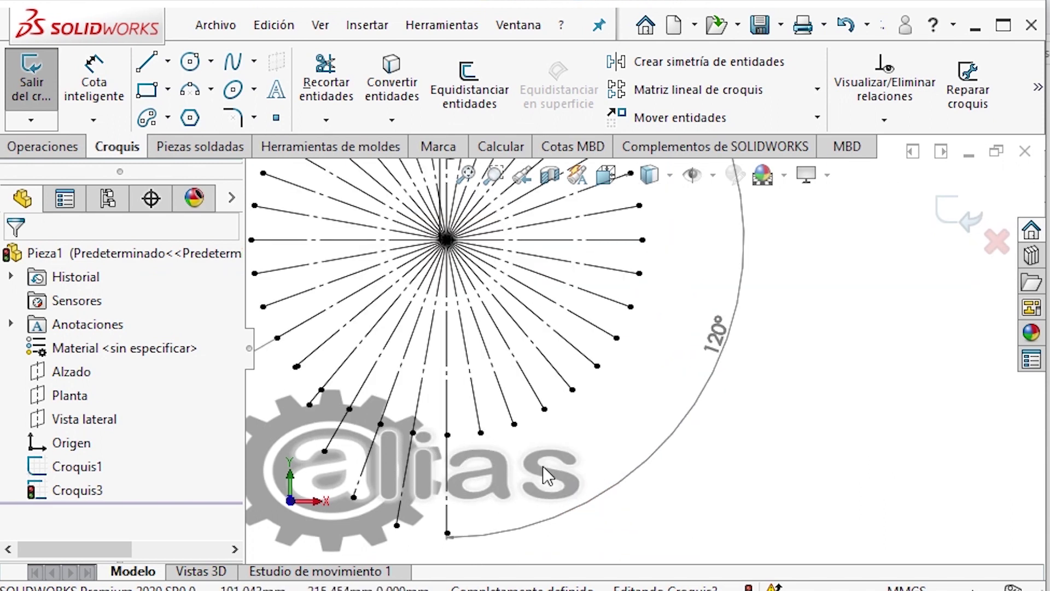
pyautogui.scroll(4, 460, 482)
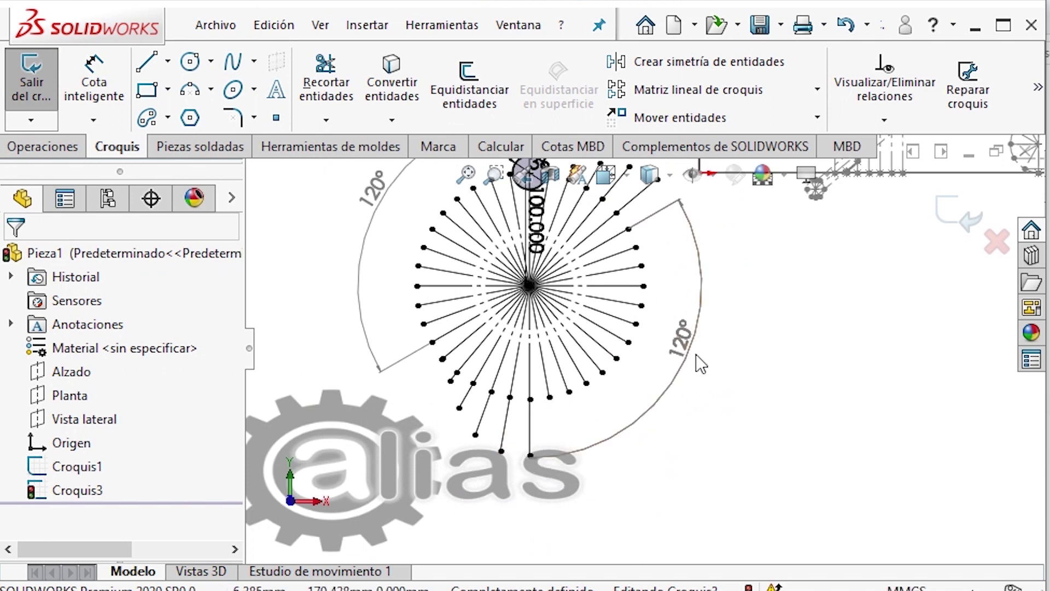
pyautogui.click(533, 414)
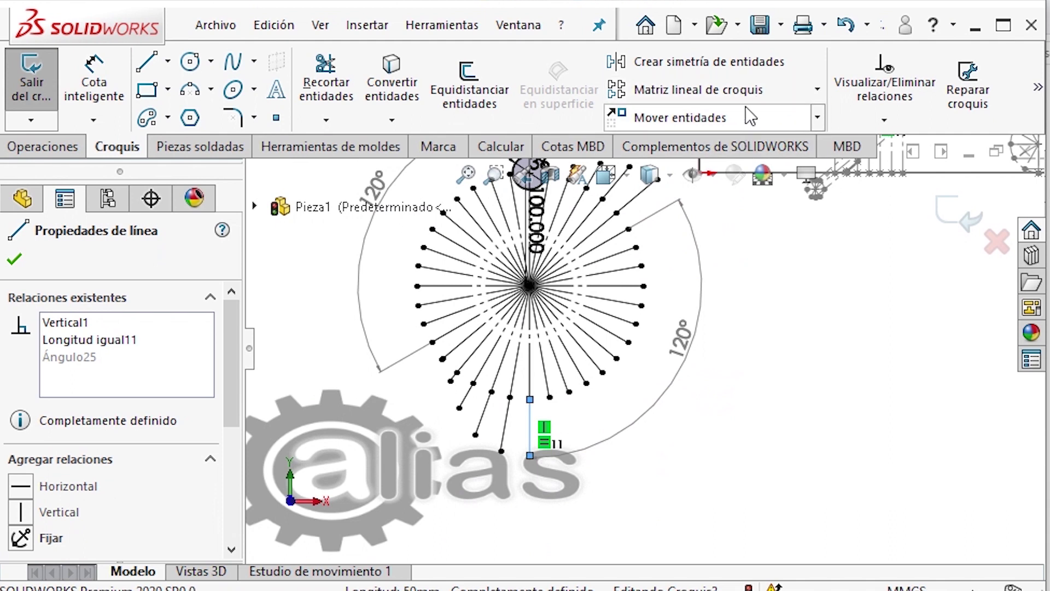
pyautogui.click(817, 90)
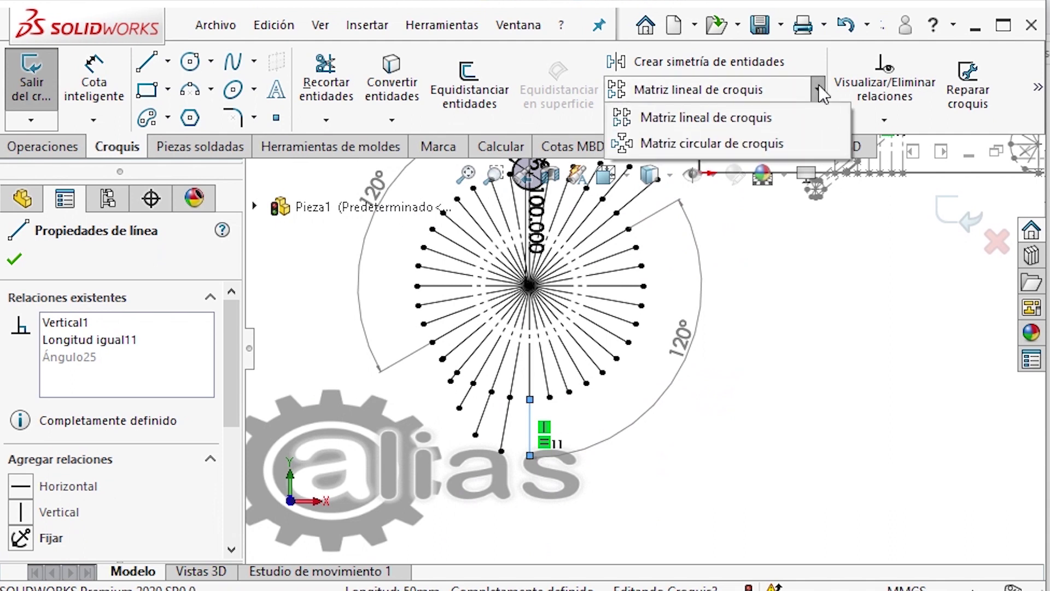
pyautogui.click(725, 145)
pyautogui.click(79, 326)
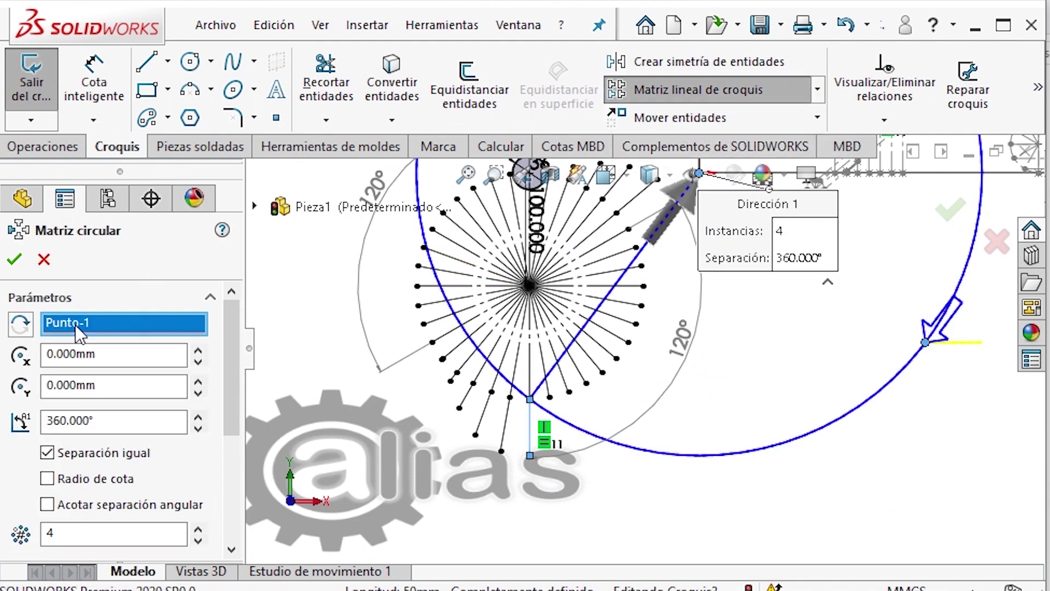
pyautogui.click(530, 286)
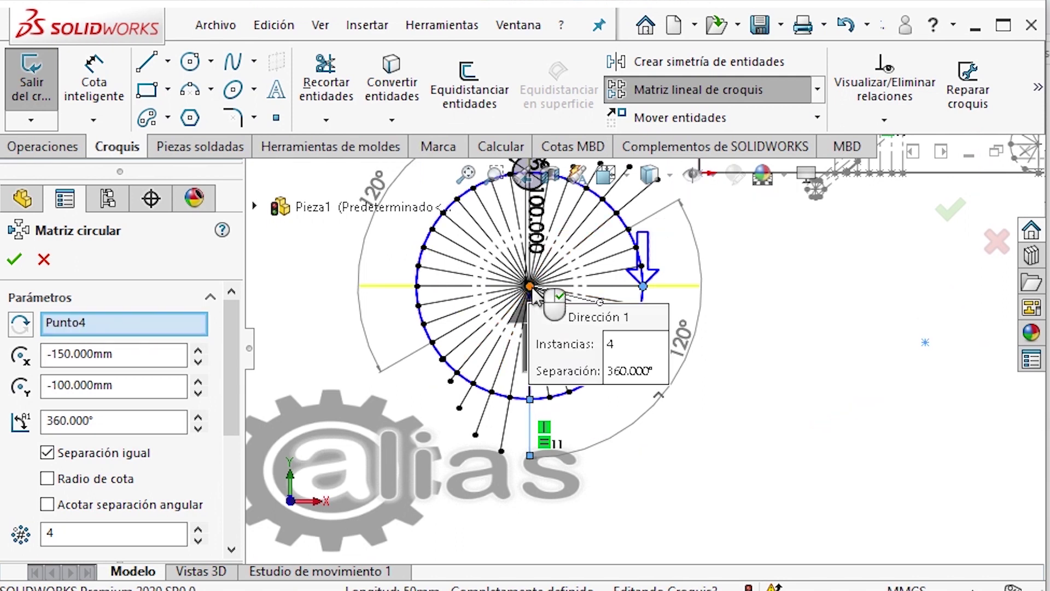
# Set the circular pattern to 13 equally spaced instances over 120° in the reversed direction and create it across the dwell
pyautogui.click(134, 420)
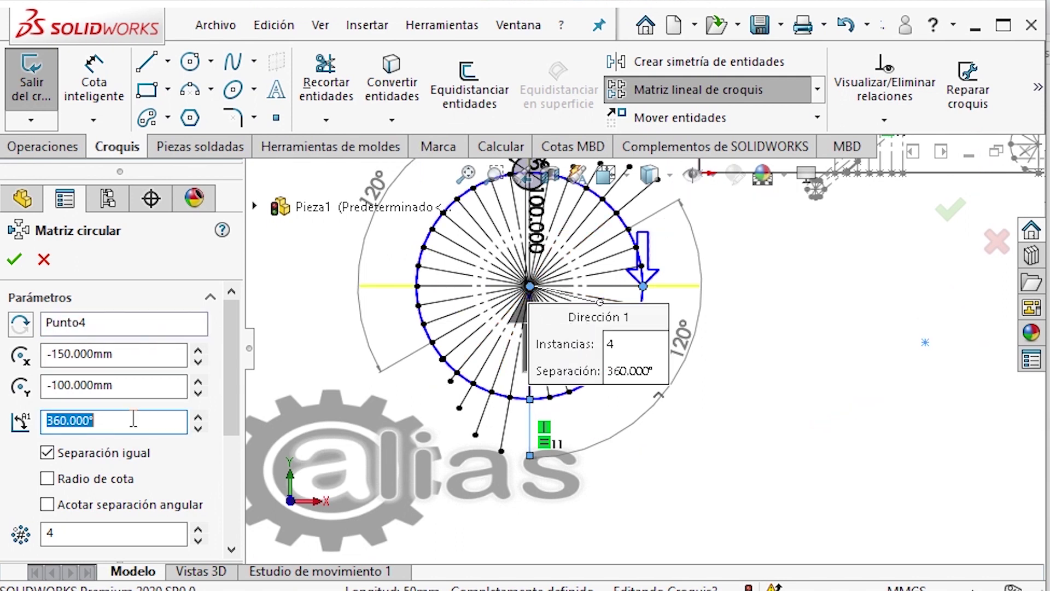
pyautogui.press('Return')
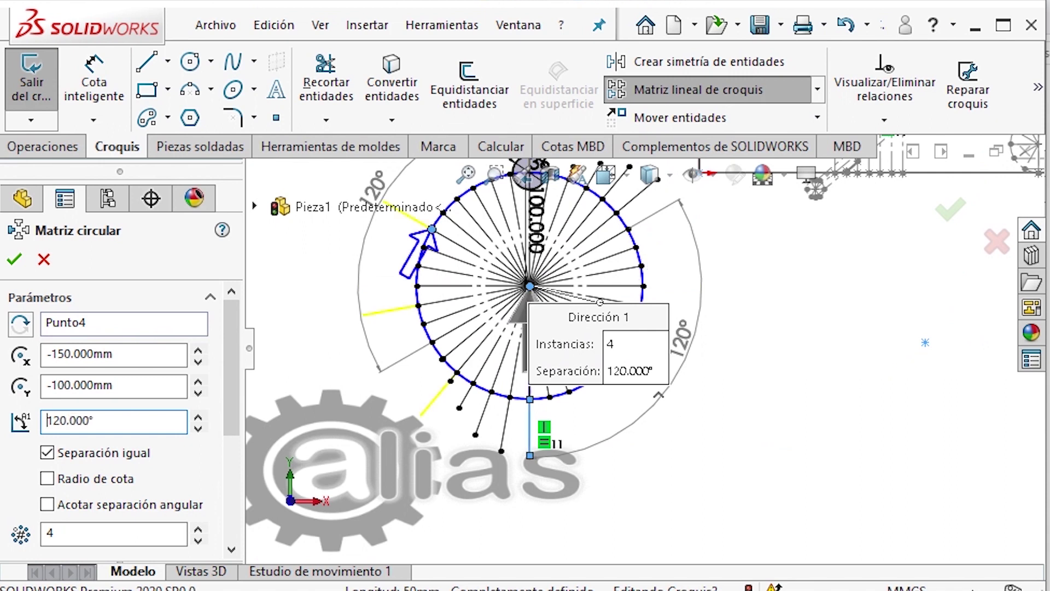
pyautogui.click(20, 324)
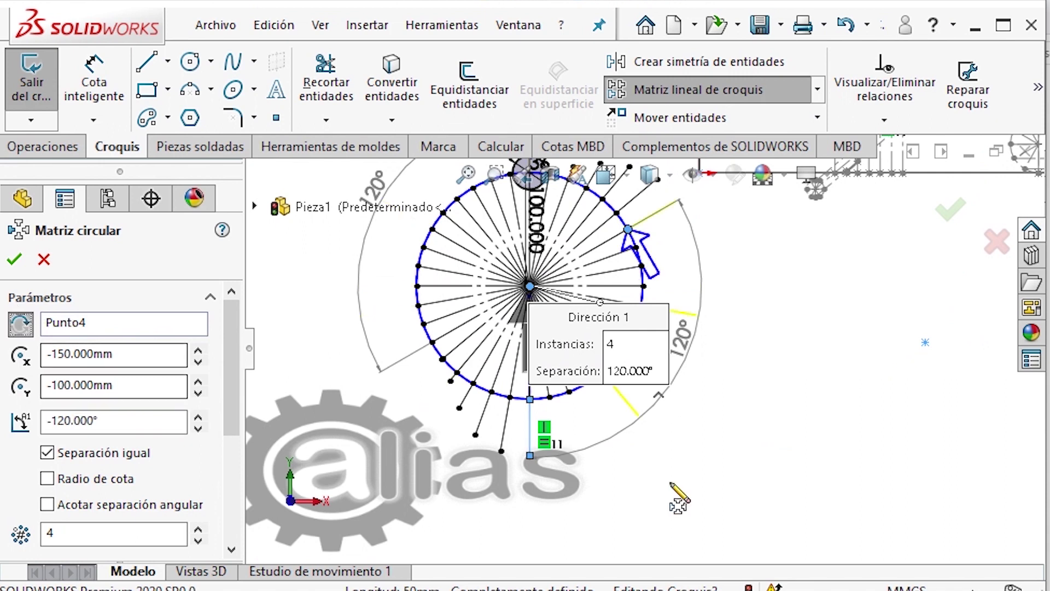
pyautogui.scroll(-1, 612, 387)
pyautogui.scroll(-1, 611, 388)
pyautogui.moveTo(227, 384); pyautogui.dragTo(225, 438)
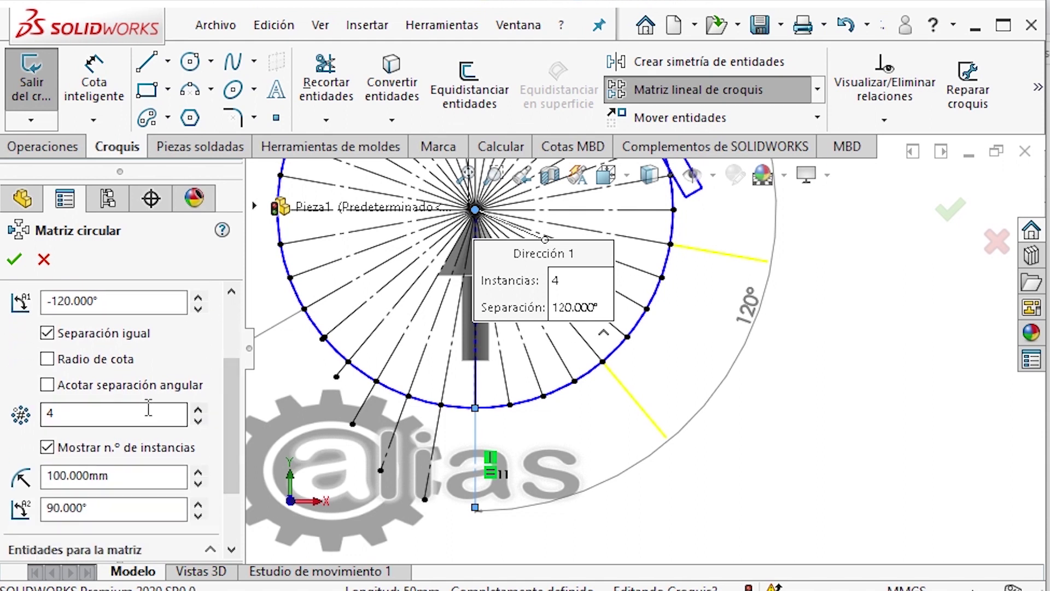
pyautogui.press('Return')
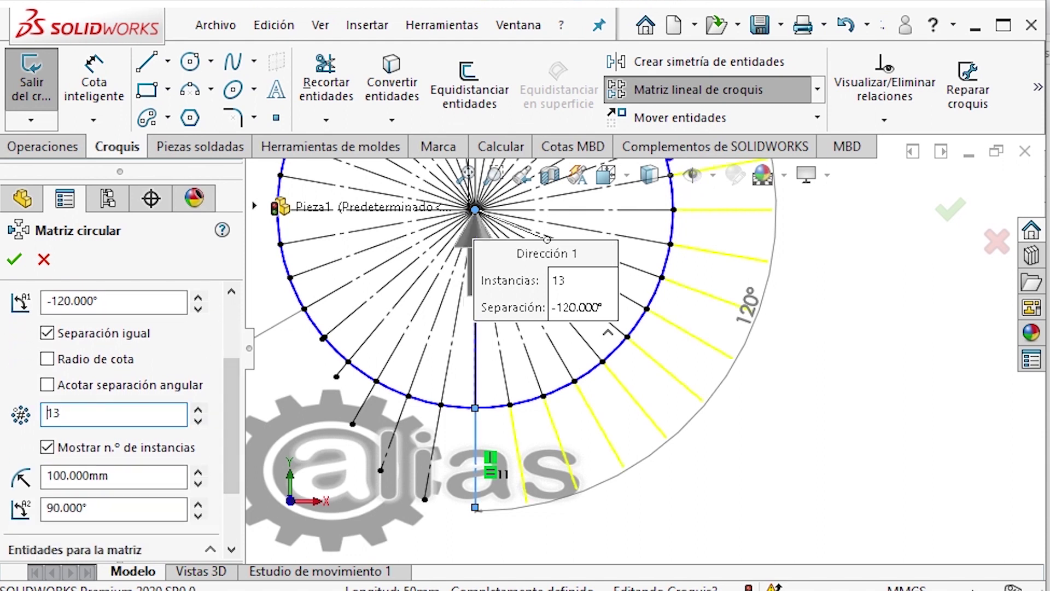
pyautogui.scroll(2, 870, 464)
pyautogui.scroll(-4, 663, 221)
pyautogui.scroll(3, 683, 246)
pyautogui.scroll(-4, 692, 208)
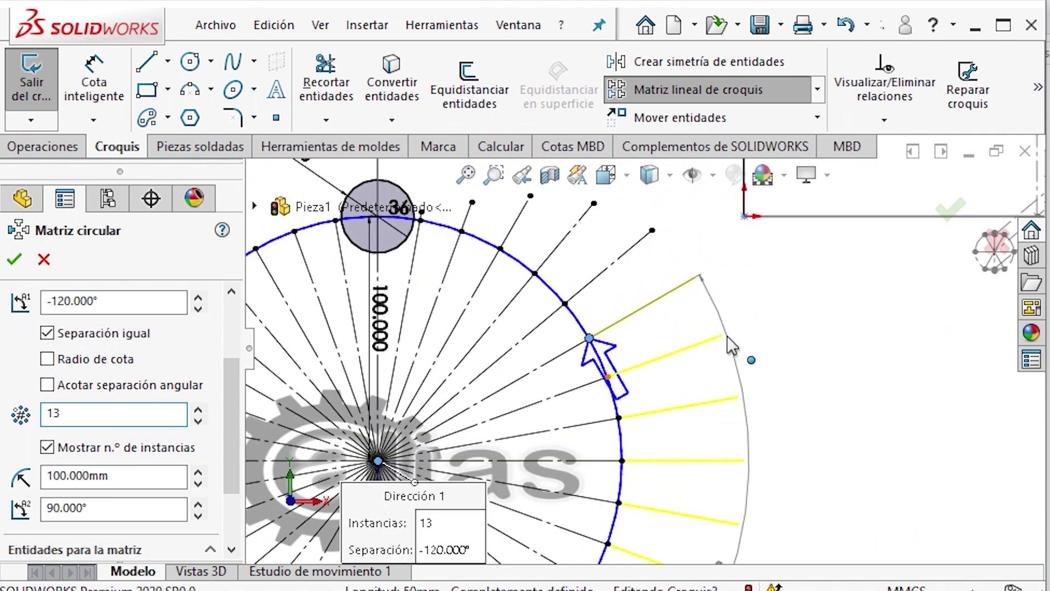
pyautogui.click(16, 259)
# Dimension the angle between the vertical outward segment and its first patterned copy at 10°
pyautogui.scroll(3, 601, 350)
pyautogui.scroll(-4, 651, 504)
pyautogui.press('s')
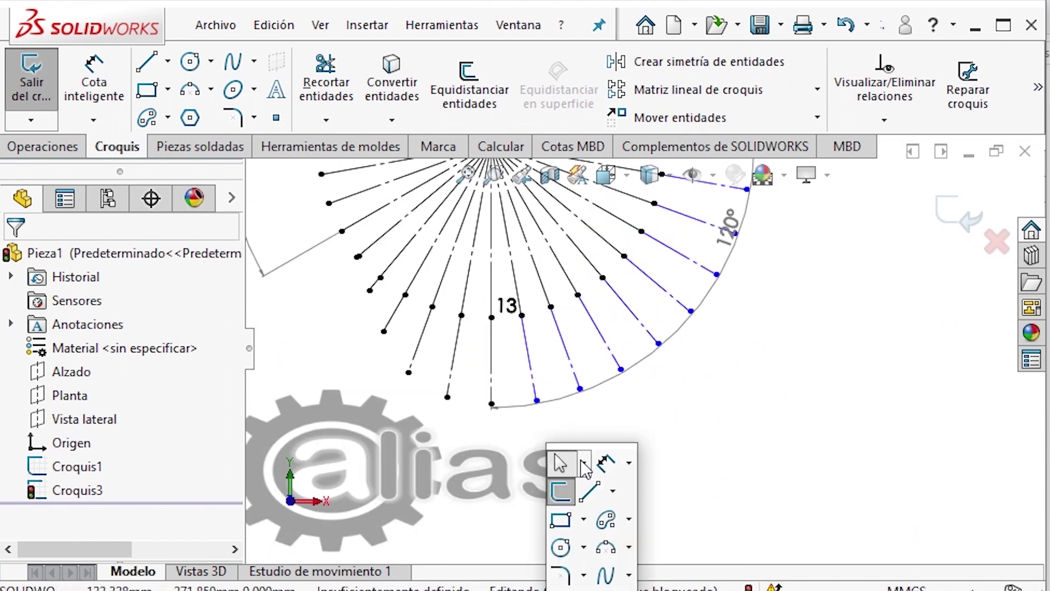
pyautogui.click(604, 461)
pyautogui.click(492, 378)
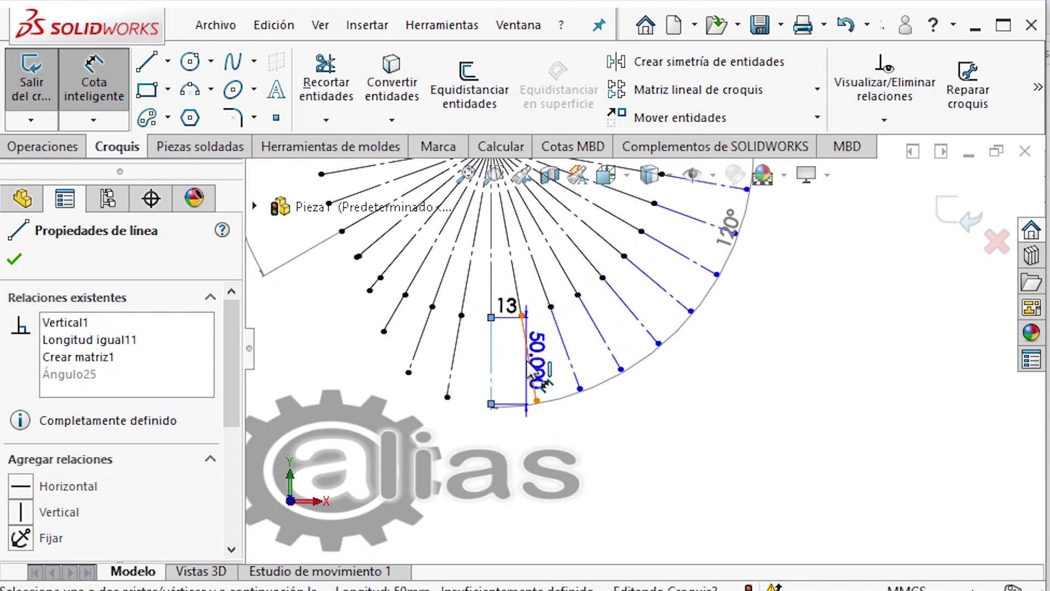
pyautogui.click(529, 356)
pyautogui.click(499, 383)
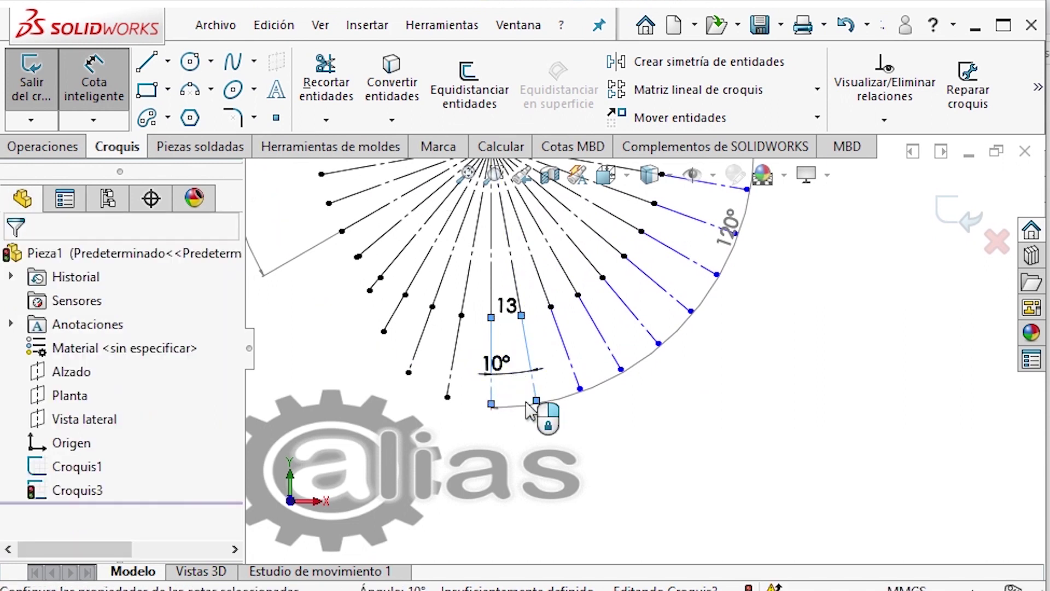
pyautogui.click(405, 338)
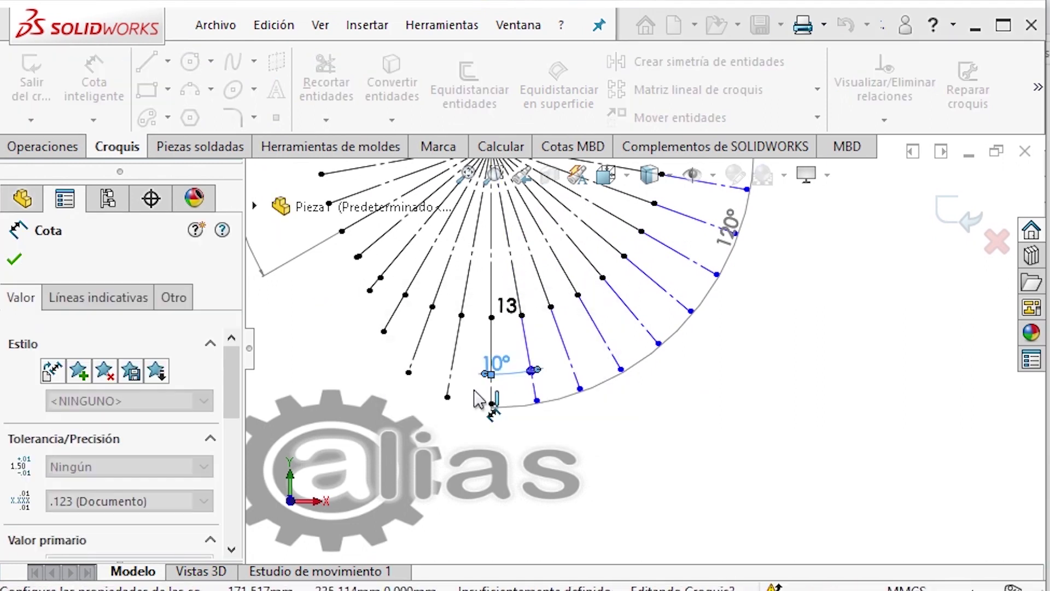
pyautogui.click(583, 449)
pyautogui.scroll(-3, 549, 365)
pyautogui.scroll(-2, 553, 373)
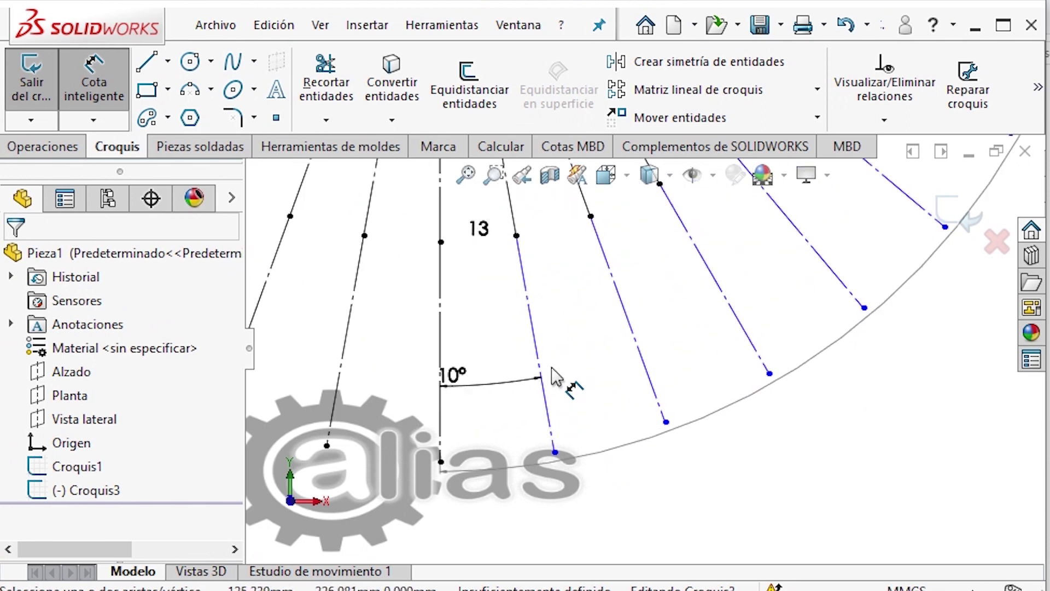
pyautogui.press('Escape')
pyautogui.click(554, 453)
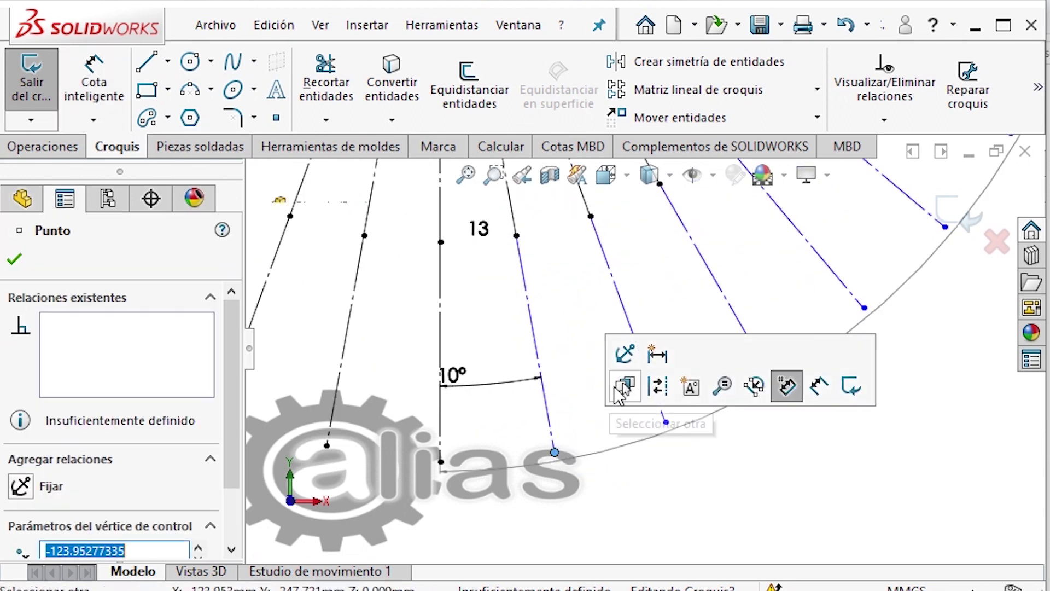
pyautogui.press('Escape')
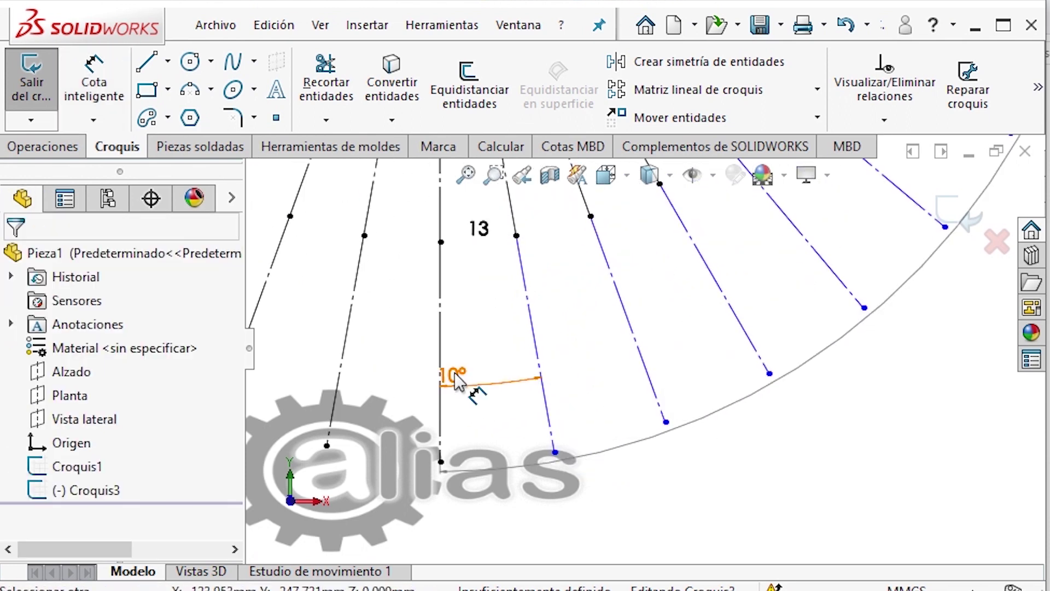
pyautogui.click(529, 276)
pyautogui.click(548, 274)
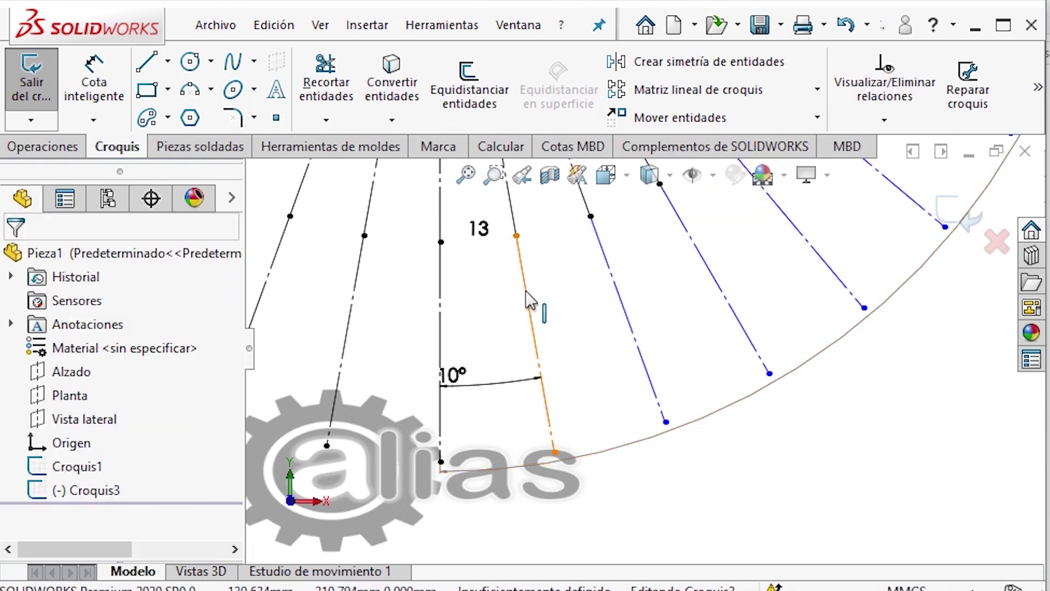
pyautogui.scroll(2, 552, 312)
pyautogui.click(562, 310)
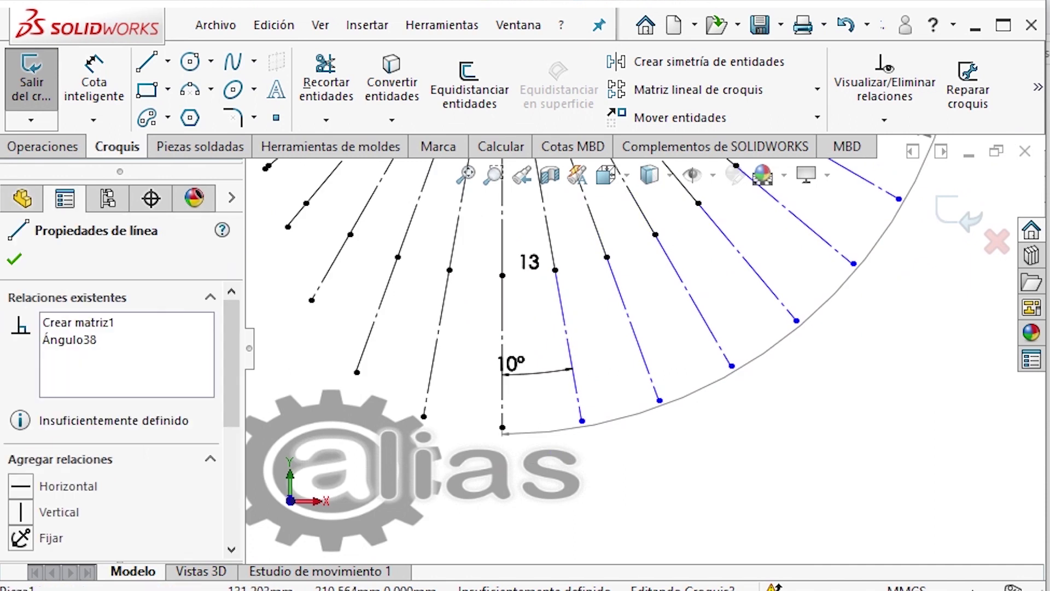
pyautogui.keyDown('ctrl'); pyautogui.click(553, 250); pyautogui.keyUp('ctrl')
pyautogui.click(562, 424)
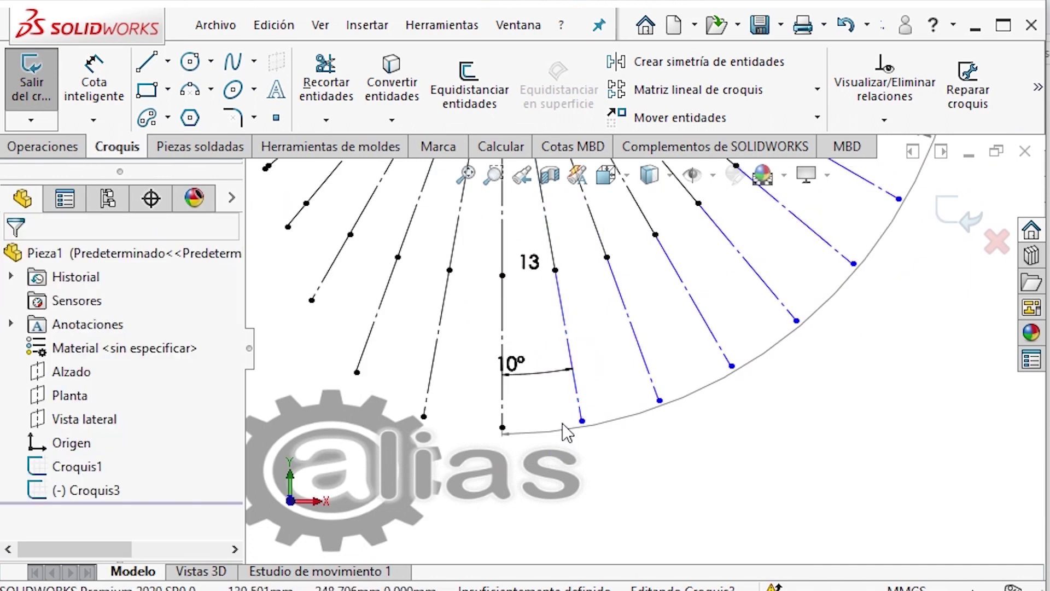
# Apply a Fix relation to the outer endpoint of the first patterned segment
pyautogui.click(582, 422)
pyautogui.click(664, 327)
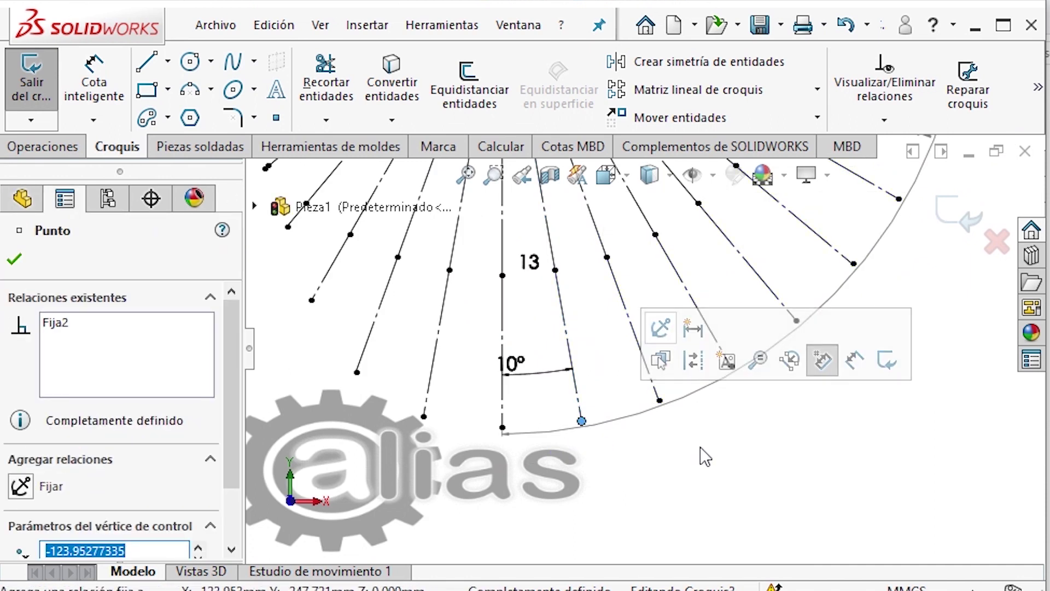
pyautogui.click(681, 499)
# Move the 120° dimension of the patterned dwell farther outward, clear of the segment endpoints
pyautogui.scroll(5, 682, 496)
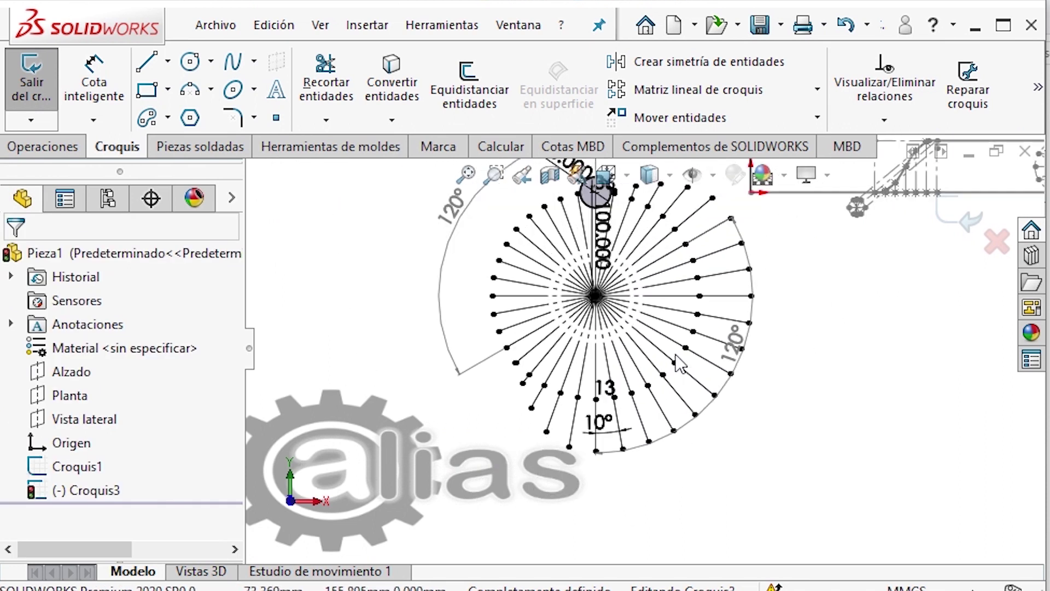
pyautogui.scroll(-1, 695, 241)
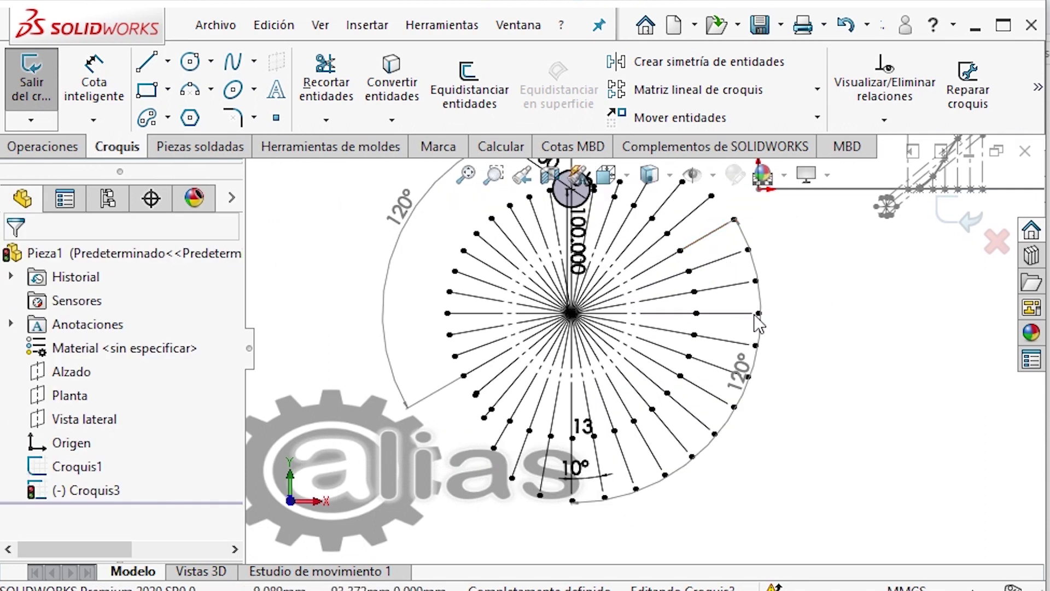
pyautogui.moveTo(746, 373); pyautogui.dragTo(789, 414)
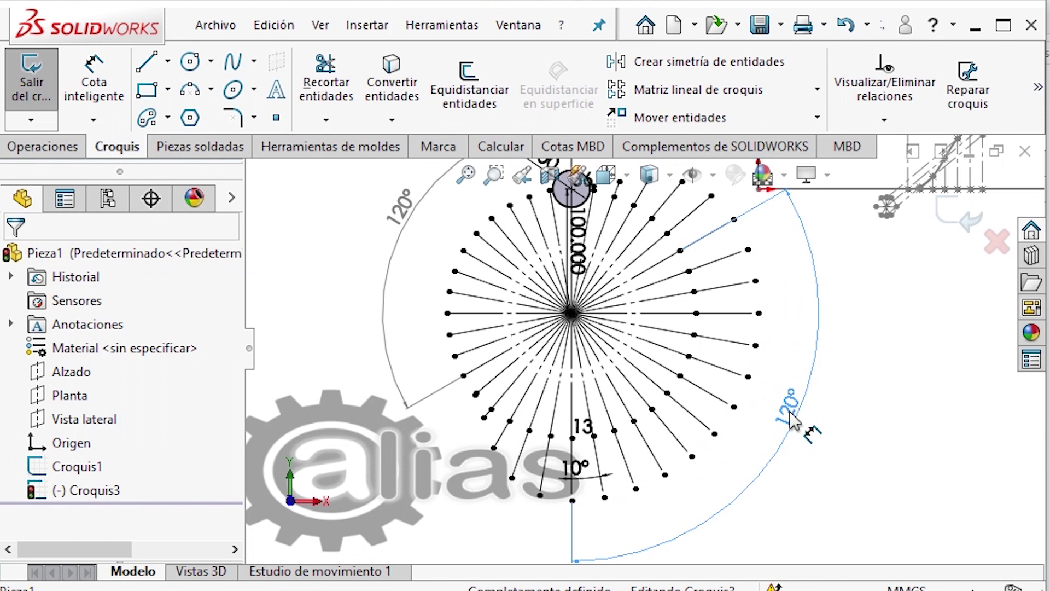
pyautogui.click(828, 481)
# Start a spline at the roller circle's centre and trace it counterclockwise through the first six spoke endpoints of the inner 120° dwell
pyautogui.scroll(1, 814, 486)
pyautogui.scroll(-4, 701, 441)
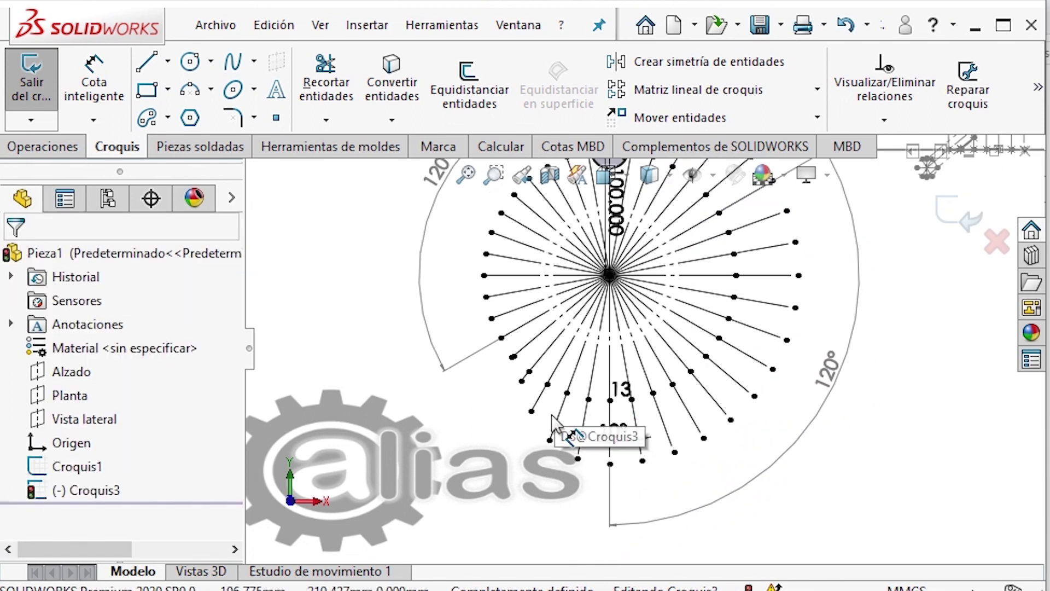
pyautogui.scroll(-1, 550, 415)
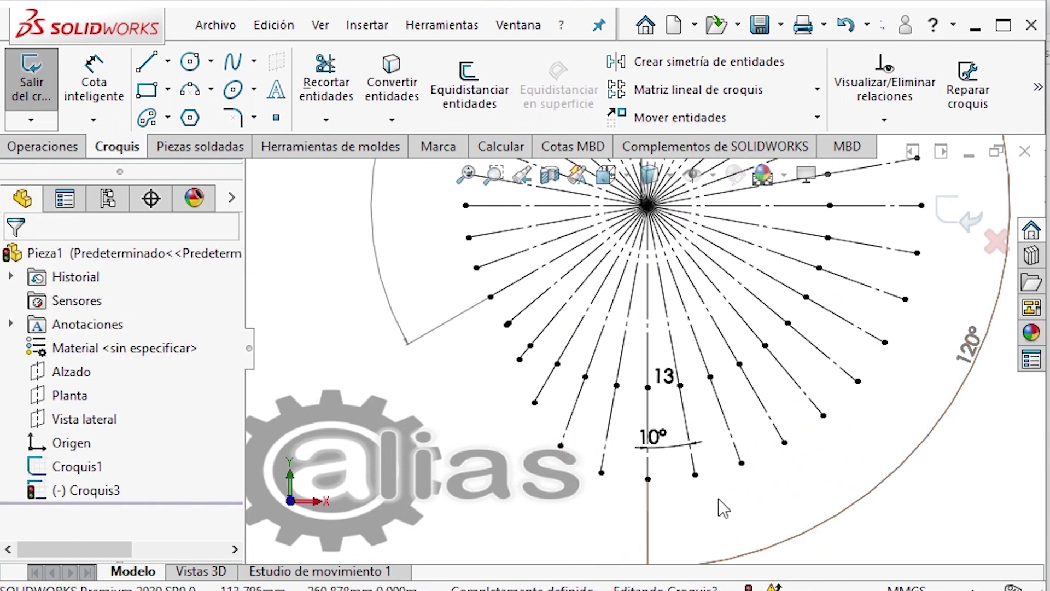
pyautogui.scroll(4, 683, 478)
pyautogui.scroll(-5, 667, 273)
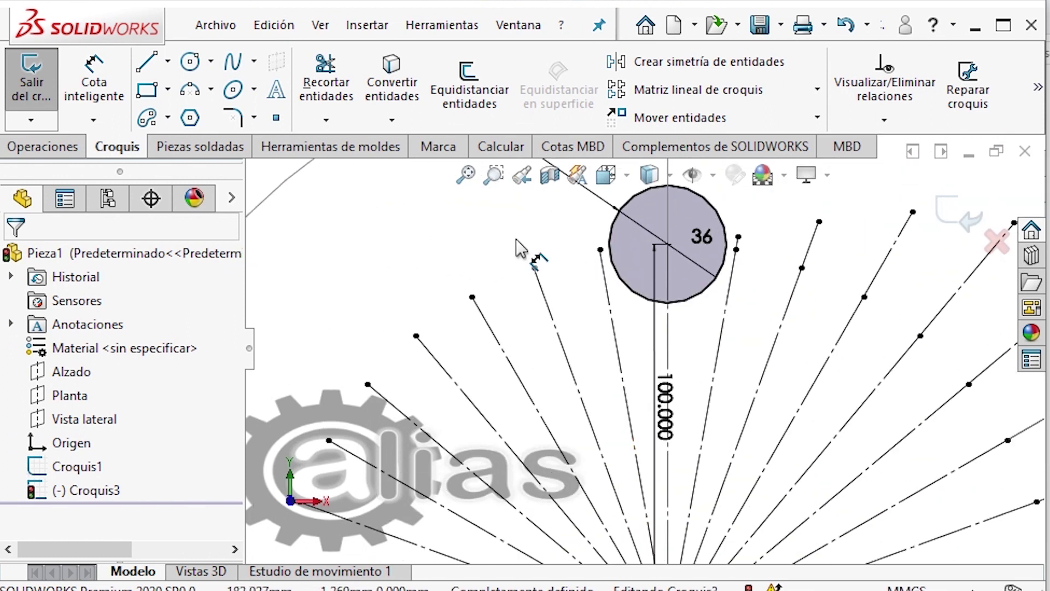
pyautogui.click(254, 62)
pyautogui.click(264, 87)
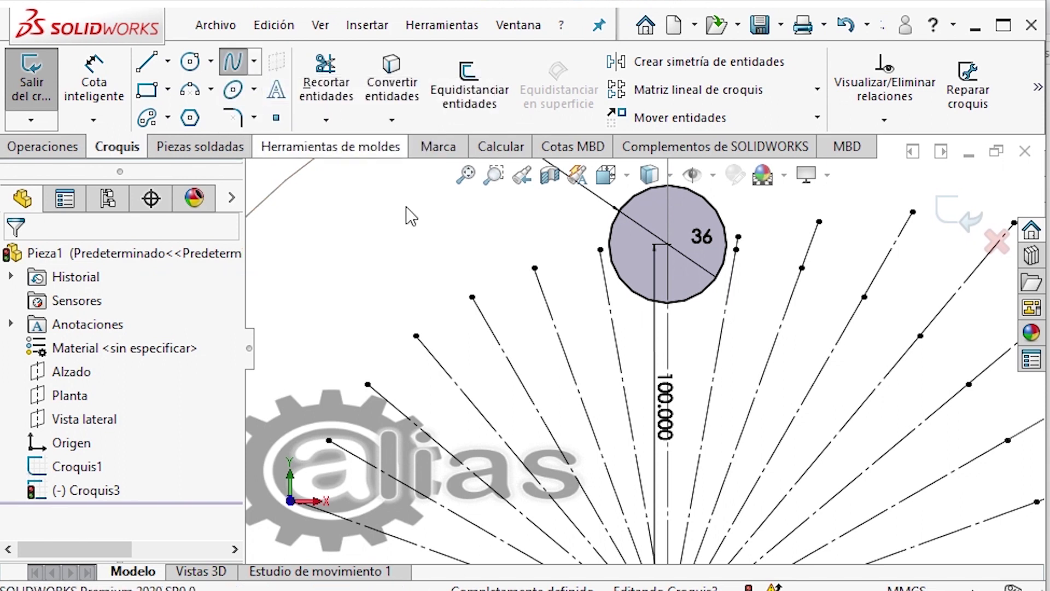
pyautogui.click(600, 249)
pyautogui.click(534, 268)
pyautogui.click(472, 297)
pyautogui.click(417, 335)
pyautogui.click(368, 384)
pyautogui.click(328, 440)
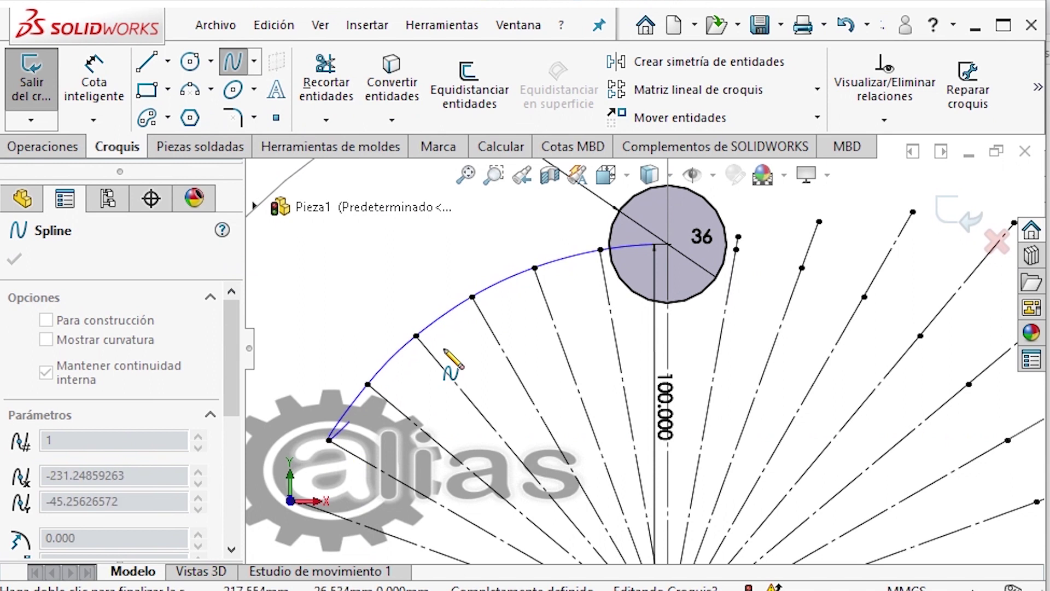
# Continue the spline through the remaining endpoints of the inner dwell, down to the spoke that closes its 120° angle
pyautogui.scroll(6, 531, 357)
pyautogui.scroll(-3, 582, 394)
pyautogui.scroll(-3, 581, 395)
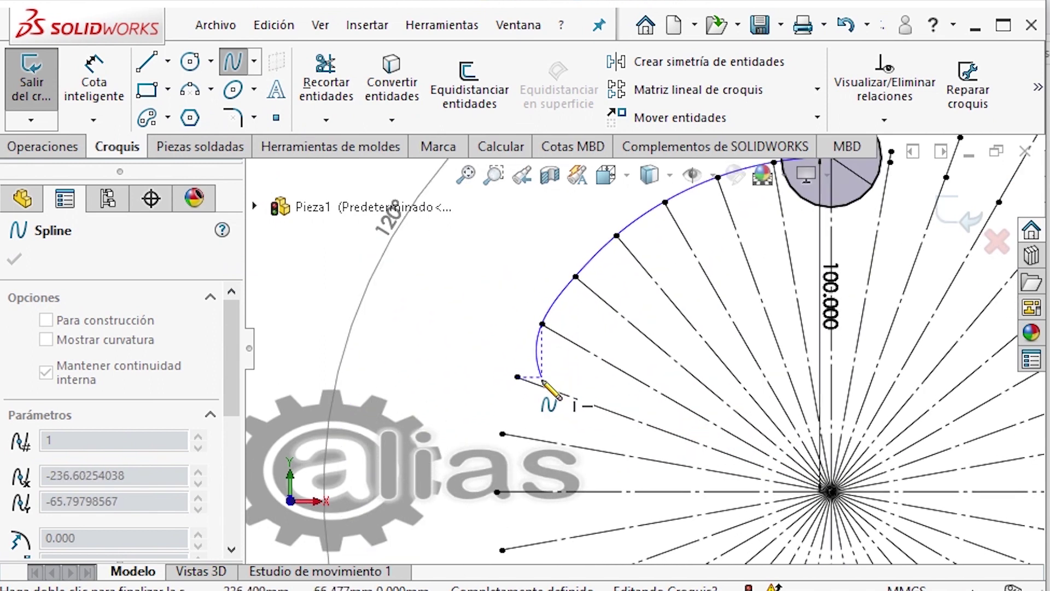
pyautogui.click(517, 377)
pyautogui.click(501, 433)
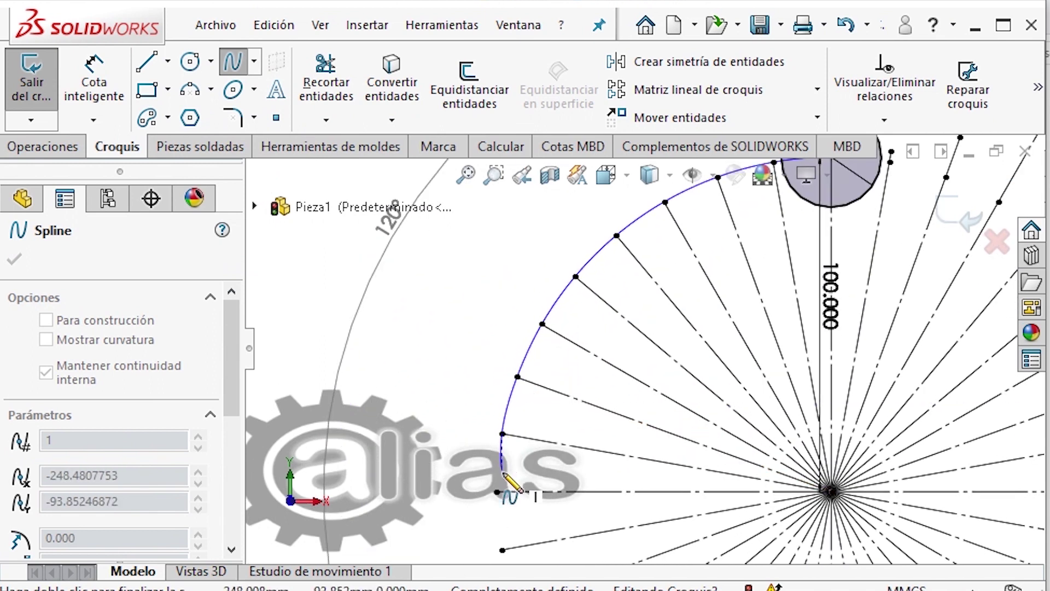
pyautogui.click(495, 491)
pyautogui.scroll(5, 462, 418)
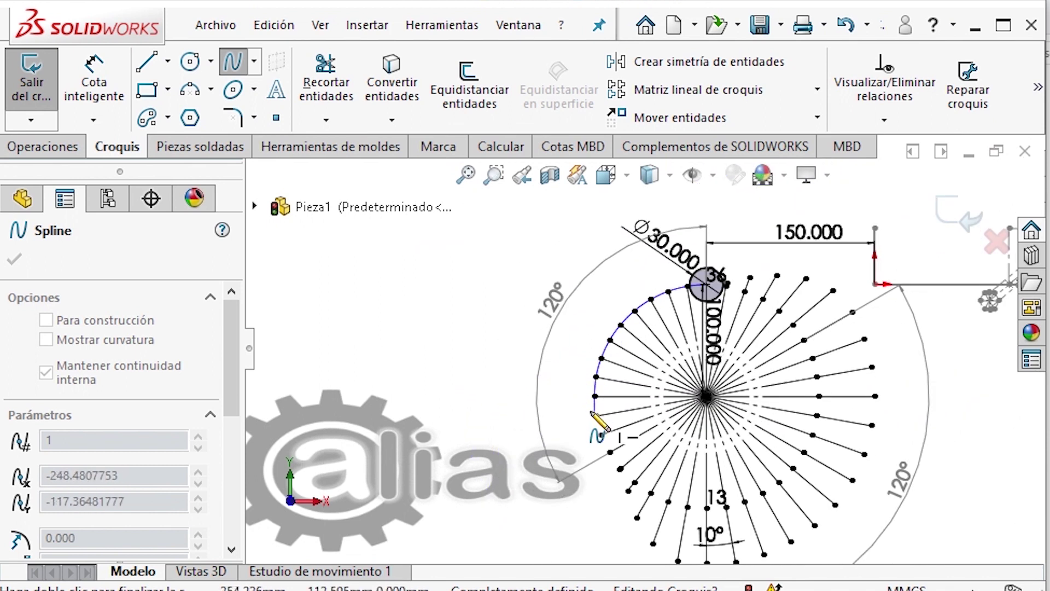
pyautogui.scroll(-3, 591, 420)
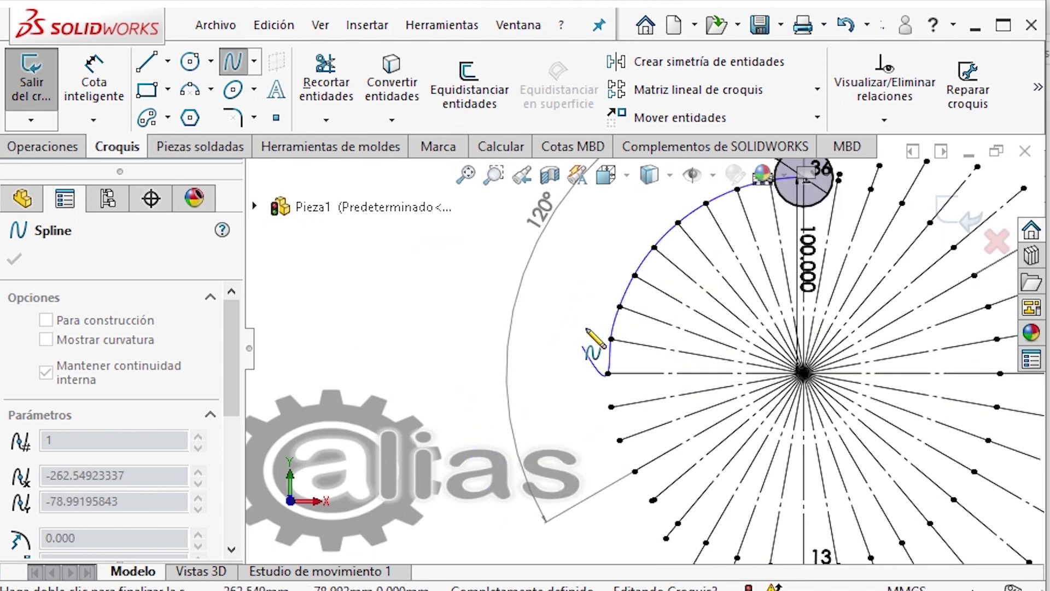
pyautogui.click(620, 440)
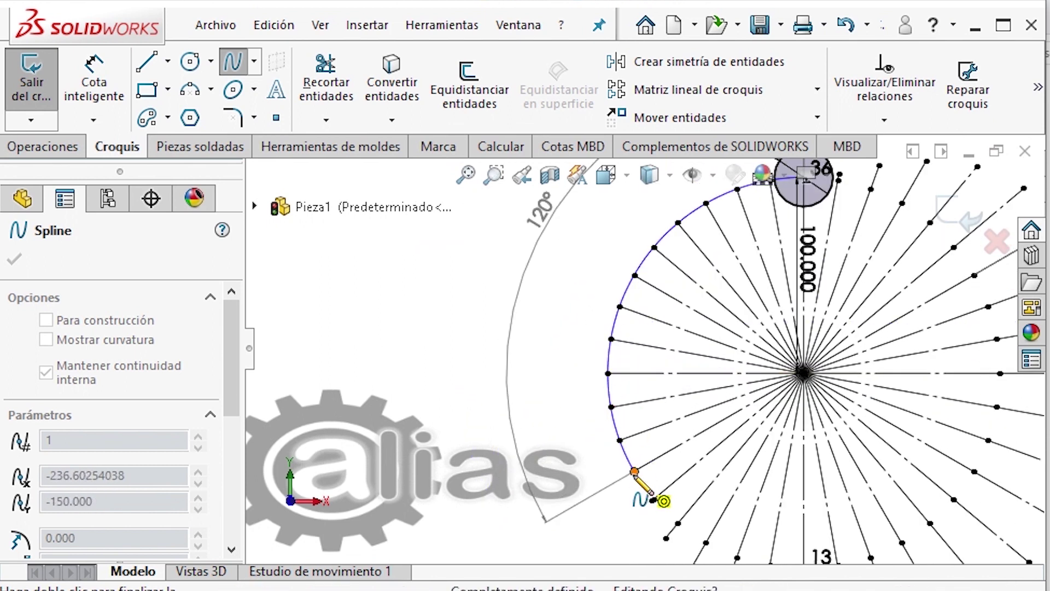
# Continue the spline through the outermost endpoints of the rise spokes, as far as the downward vertical spoke
pyautogui.scroll(-6, 635, 471)
pyautogui.click(627, 430)
pyautogui.scroll(3, 638, 423)
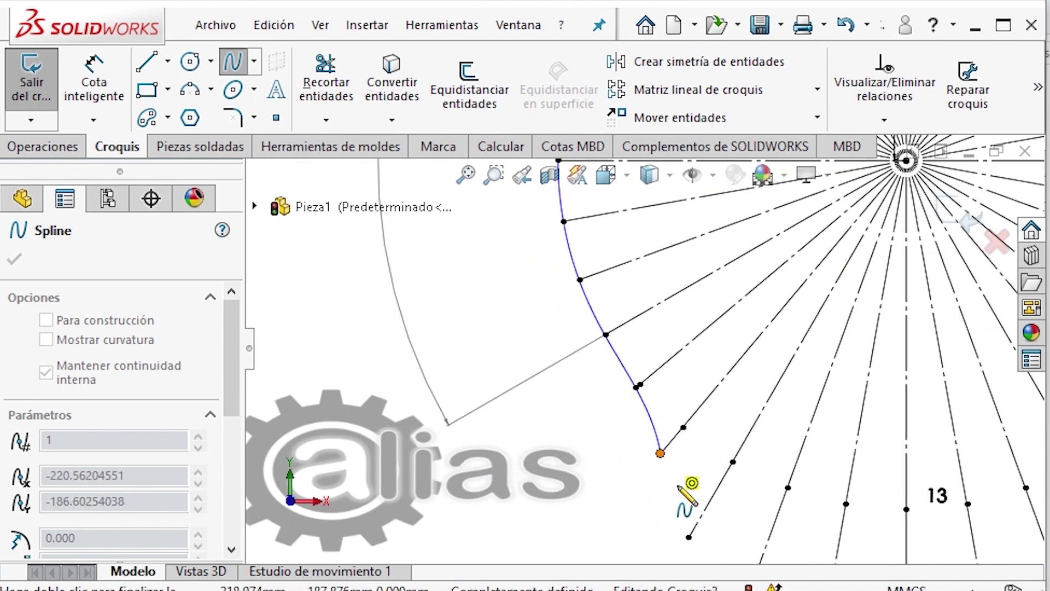
pyautogui.scroll(3, 640, 402)
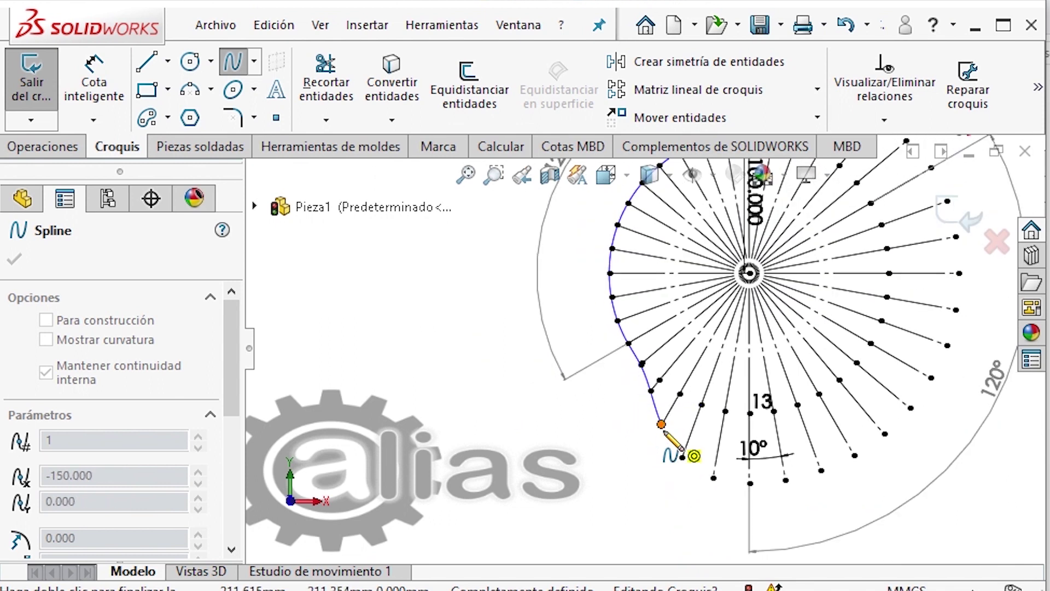
pyautogui.scroll(-3, 664, 432)
pyautogui.click(699, 465)
pyautogui.click(764, 507)
pyautogui.click(841, 518)
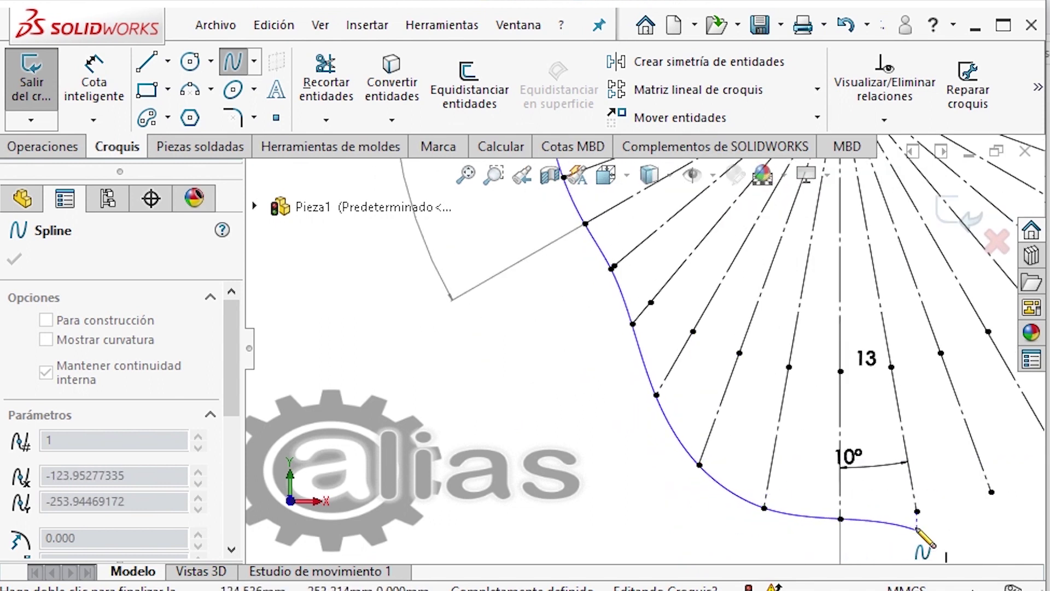
# Trace the spline along the outer 120° dwell, from the first spoke past the vertical toward the horizontal one, using the outer endpoints
pyautogui.click(919, 512)
pyautogui.click(992, 491)
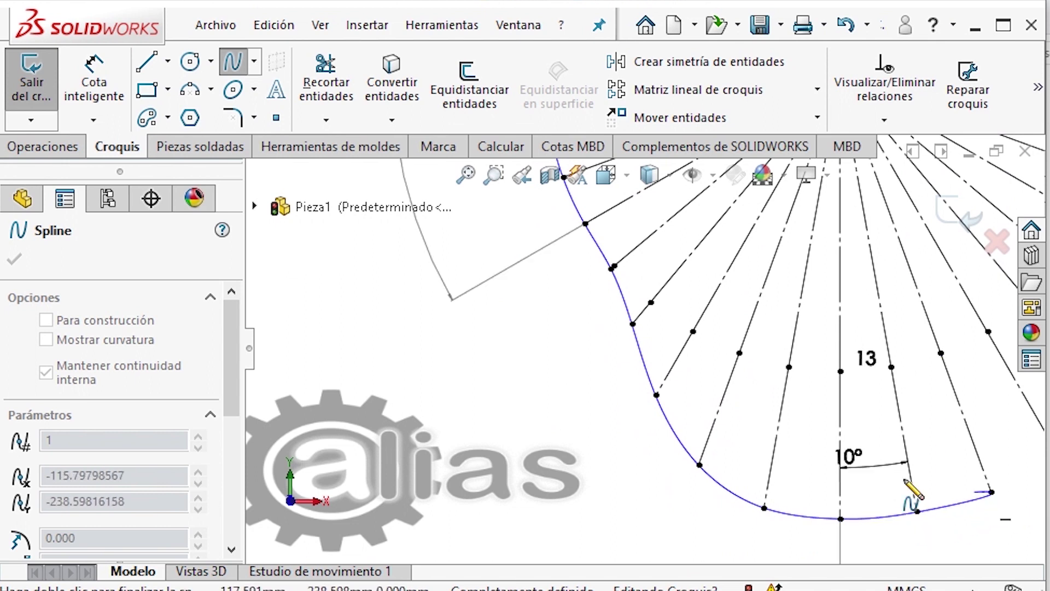
pyautogui.scroll(3, 886, 487)
pyautogui.click(844, 402)
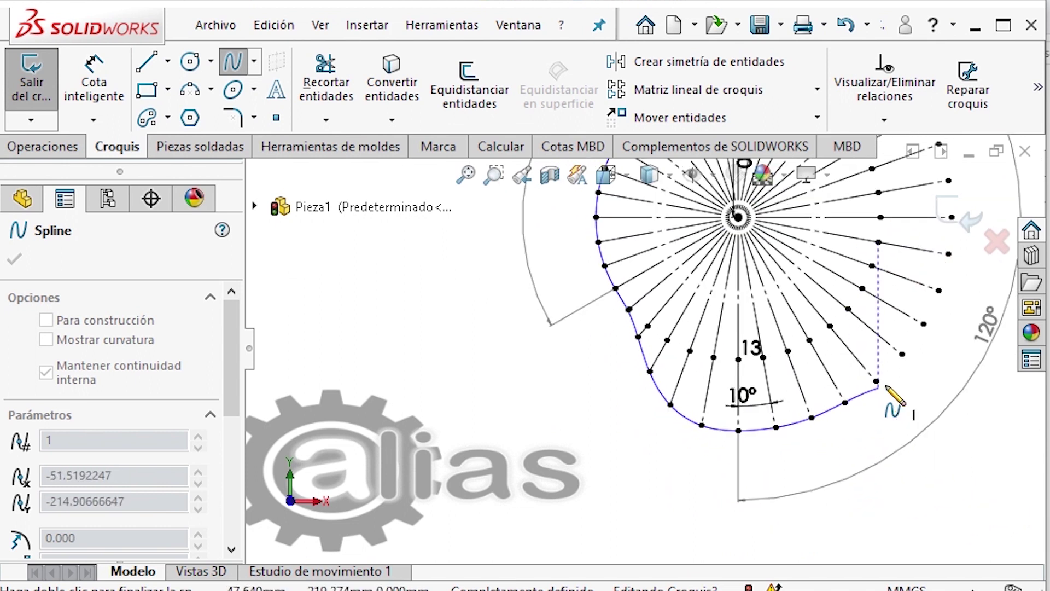
pyautogui.click(876, 380)
pyautogui.click(901, 355)
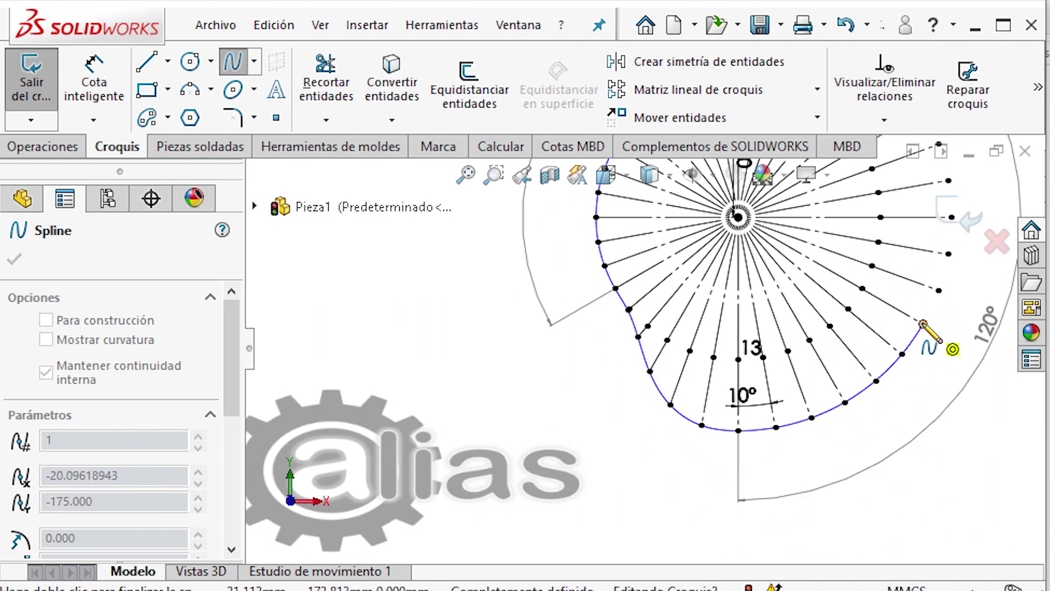
pyautogui.click(938, 290)
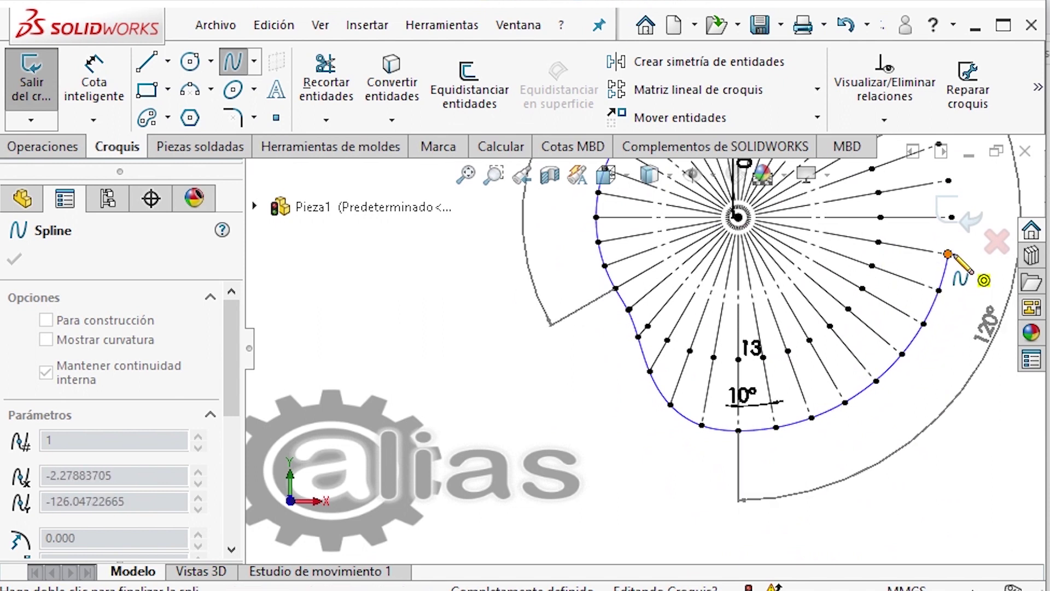
# Carry the spline through the outer endpoints of the horizontal spoke and the dwell spokes directly above it
pyautogui.scroll(3, 875, 337)
pyautogui.scroll(-4, 853, 283)
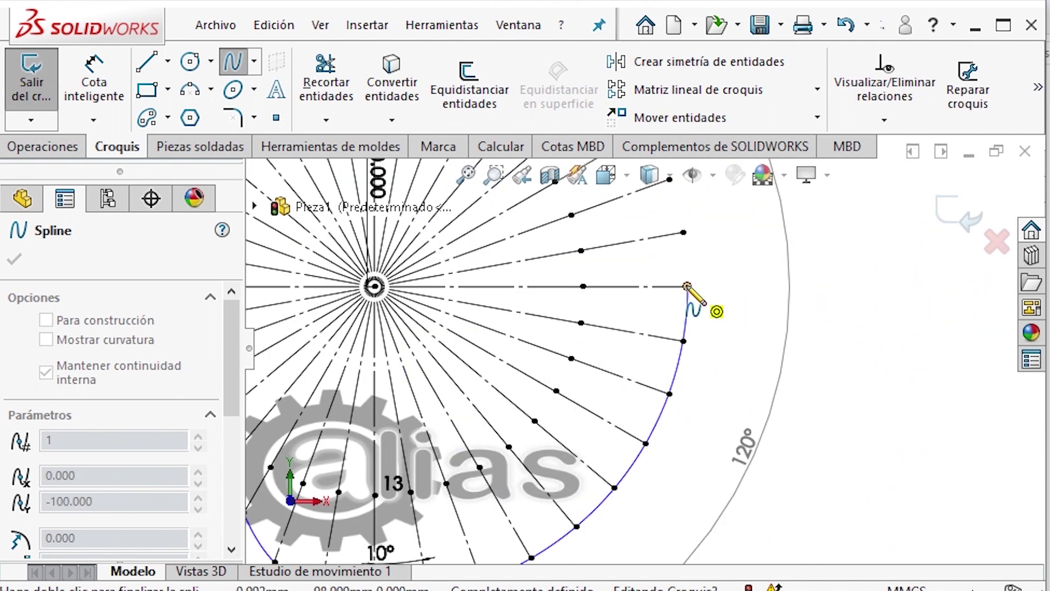
pyautogui.click(683, 232)
pyautogui.scroll(3, 696, 267)
pyautogui.scroll(-2, 689, 258)
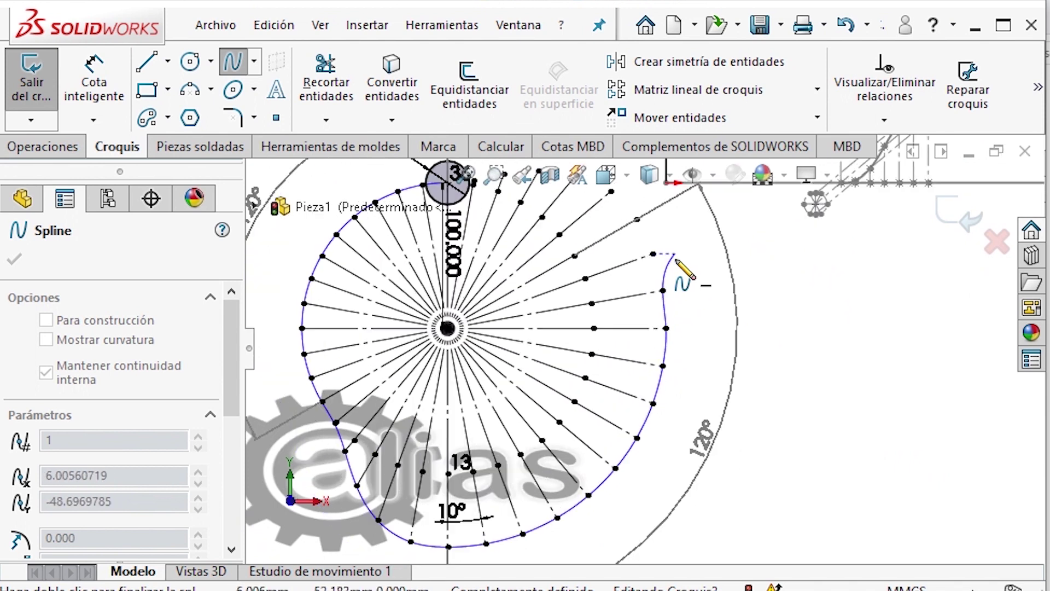
pyautogui.click(647, 257)
pyautogui.click(648, 257)
pyautogui.scroll(3, 656, 290)
pyautogui.scroll(-3, 656, 291)
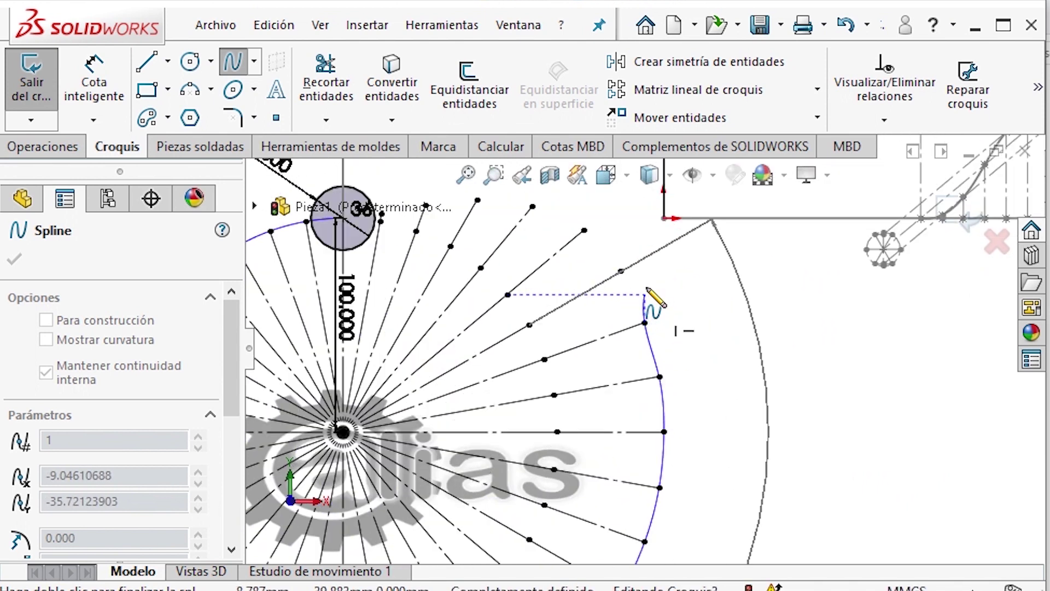
# Trace the spline through the outer endpoints of the return spokes and close it at the roller circle's centre
pyautogui.click(584, 230)
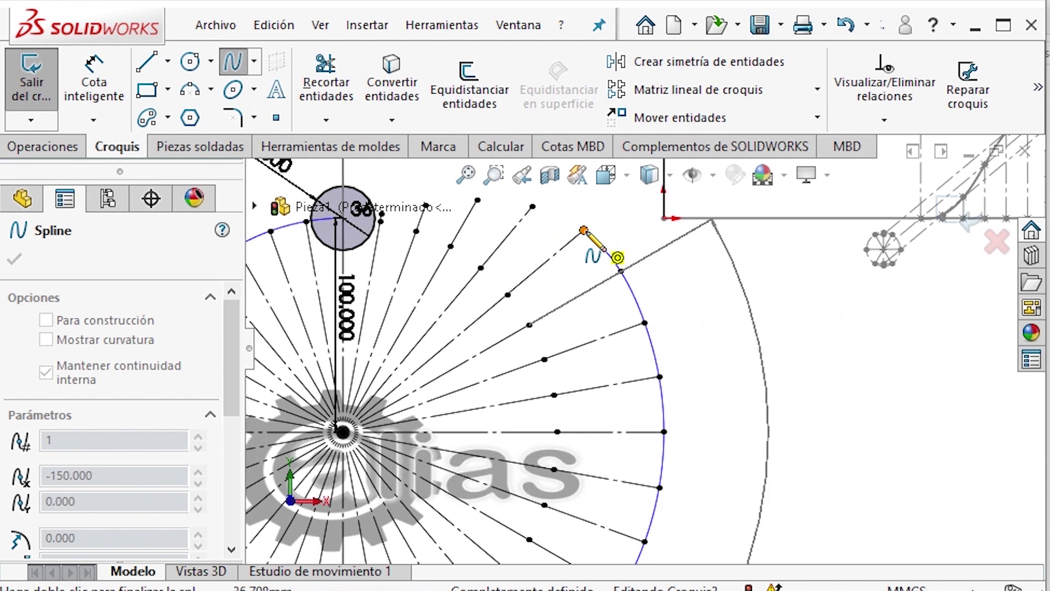
pyautogui.click(532, 206)
pyautogui.click(532, 207)
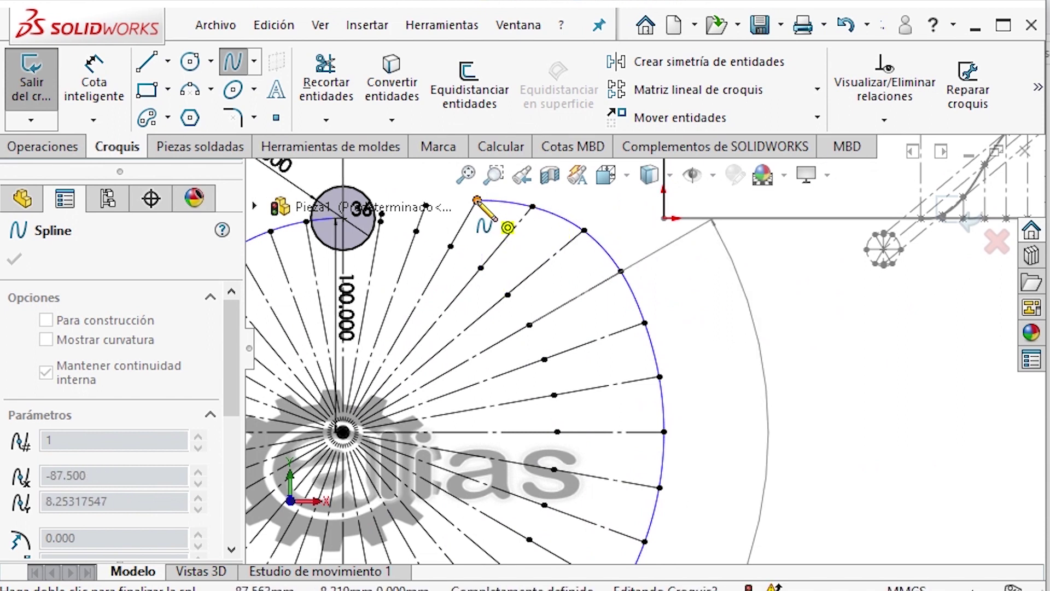
pyautogui.scroll(3, 492, 219)
pyautogui.scroll(-5, 531, 264)
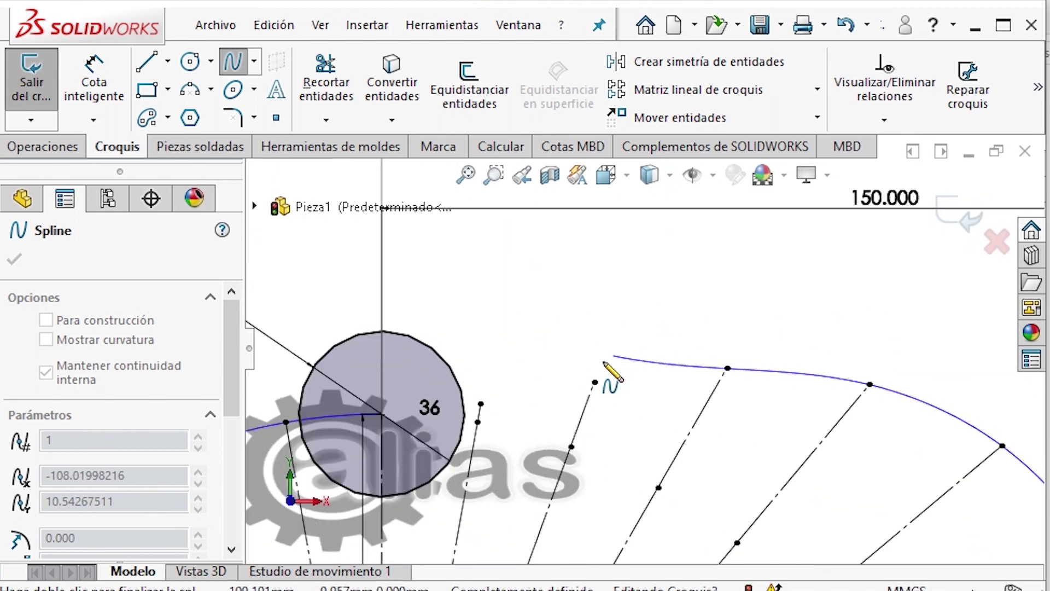
pyautogui.click(548, 290)
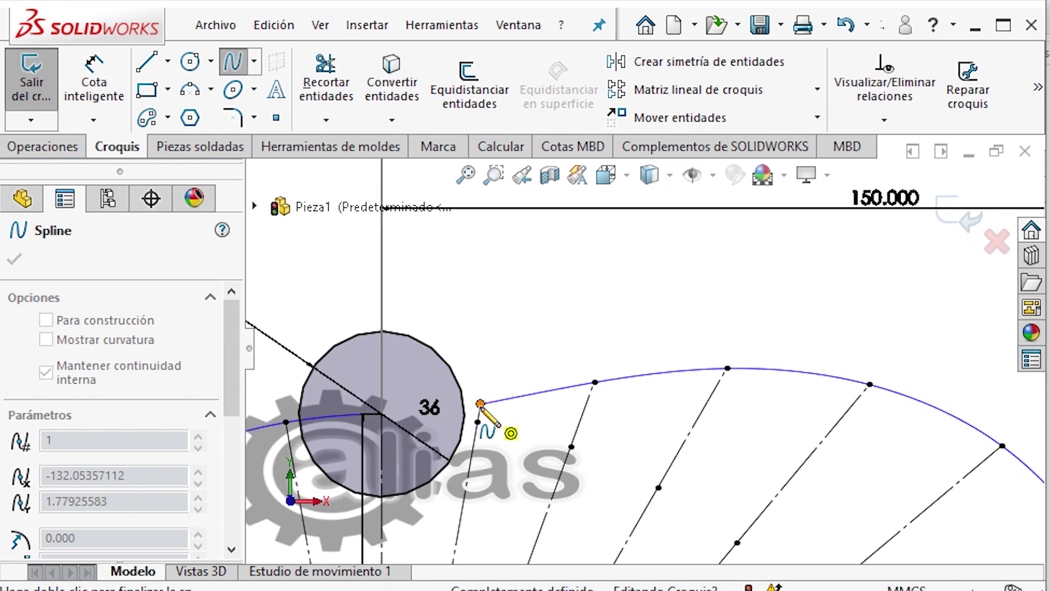
pyautogui.doubleClick(381, 414)
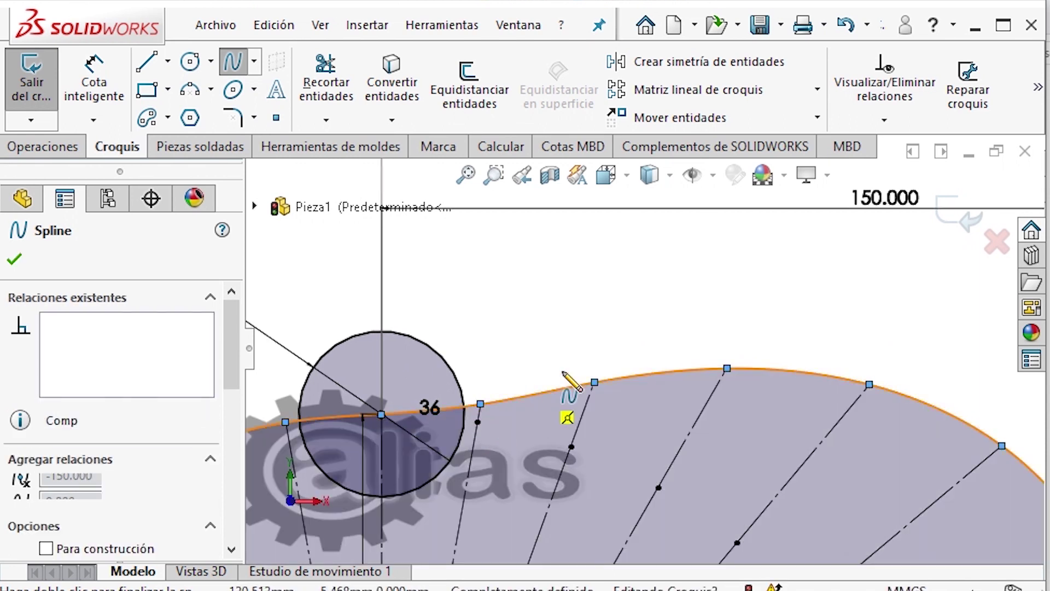
pyautogui.scroll(3, 615, 355)
pyautogui.scroll(8, 620, 344)
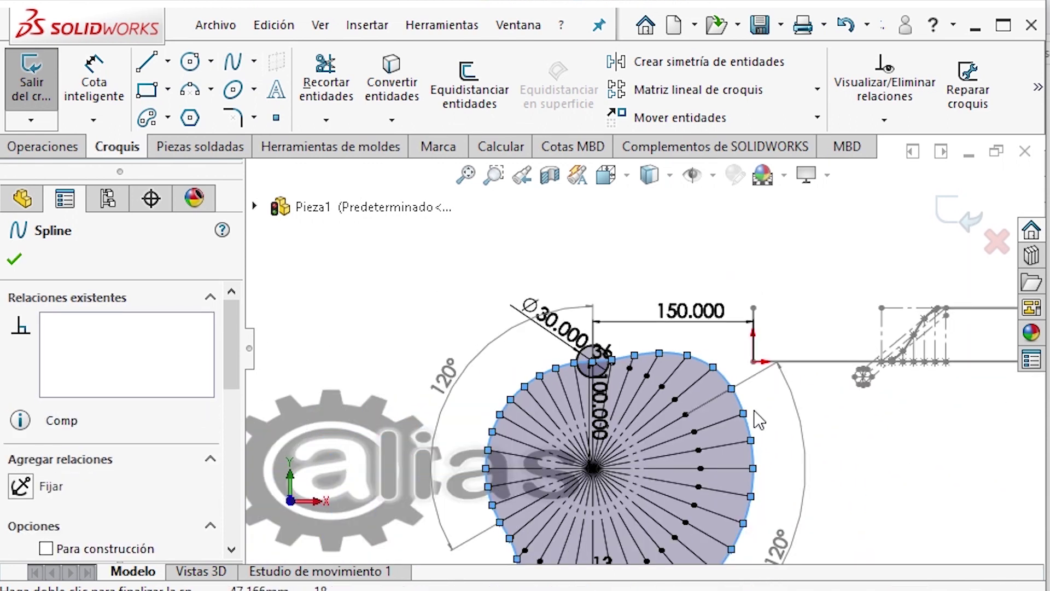
pyautogui.click(817, 443)
# Examine the closed cam profile, especially where the spline passes through the 30 mm roller circle
pyautogui.scroll(-3, 752, 497)
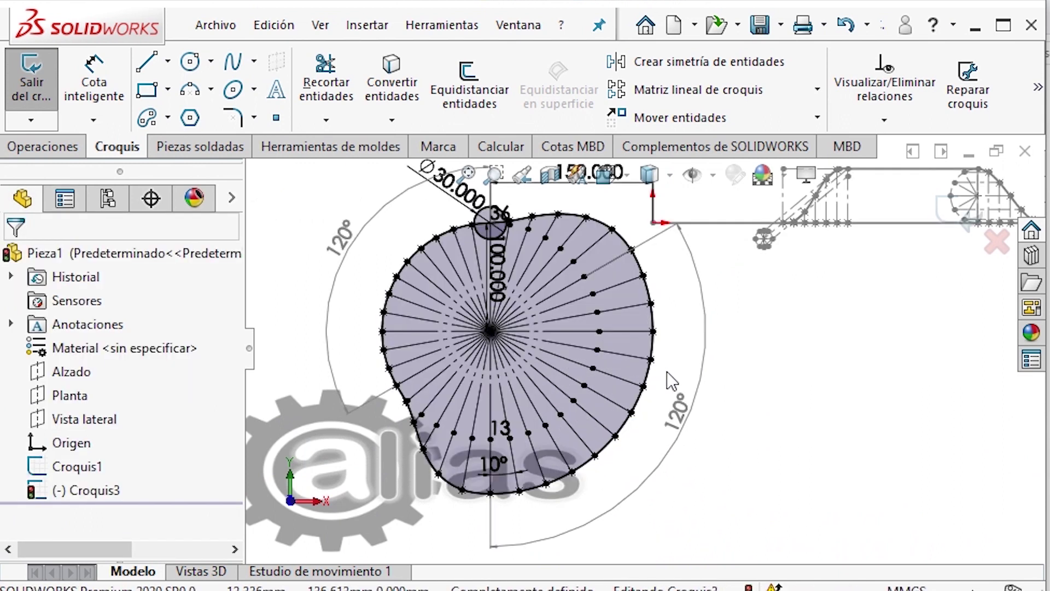
pyautogui.scroll(-2, 421, 249)
pyautogui.scroll(1, 698, 376)
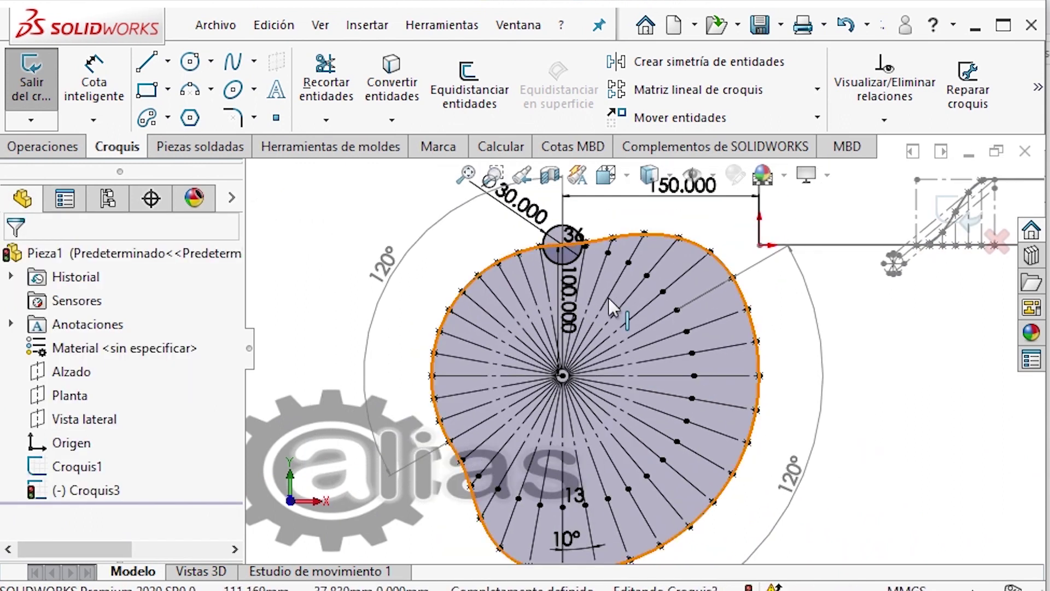
pyautogui.scroll(2, 648, 350)
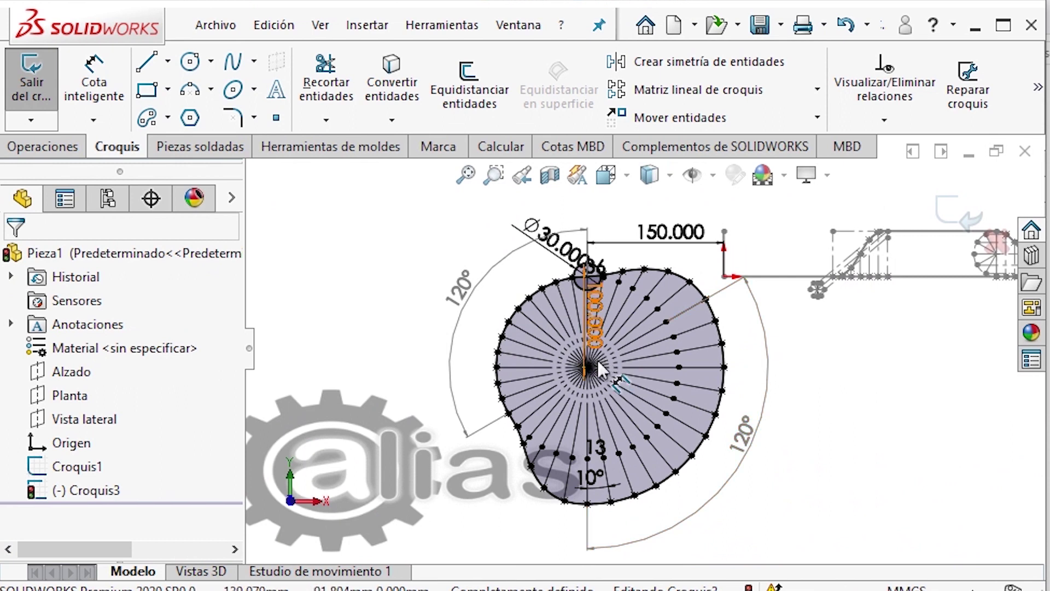
pyautogui.scroll(-3, 602, 325)
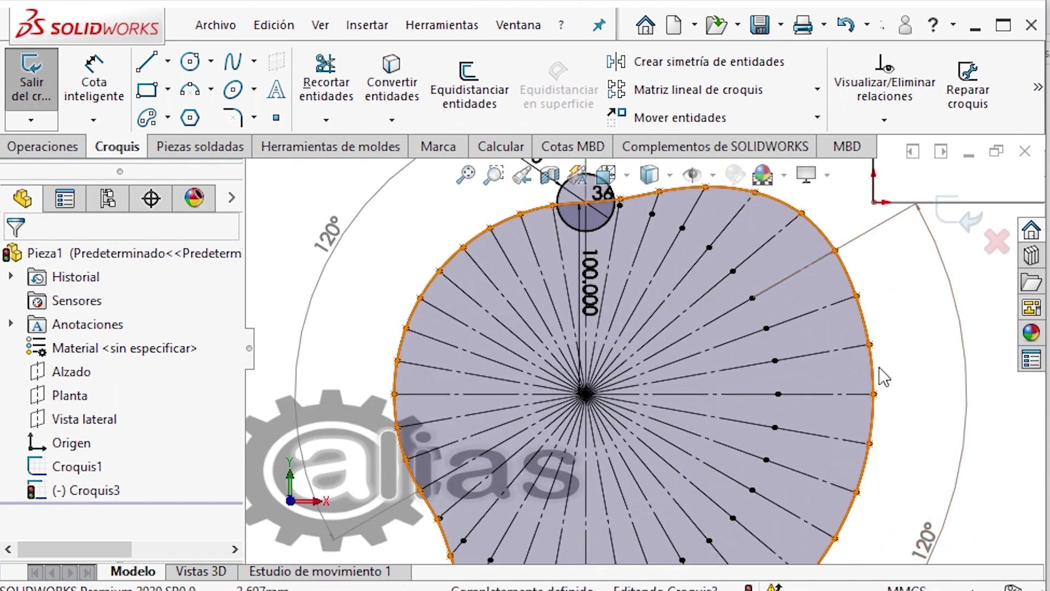
pyautogui.scroll(-2, 619, 222)
pyautogui.scroll(-2, 619, 222)
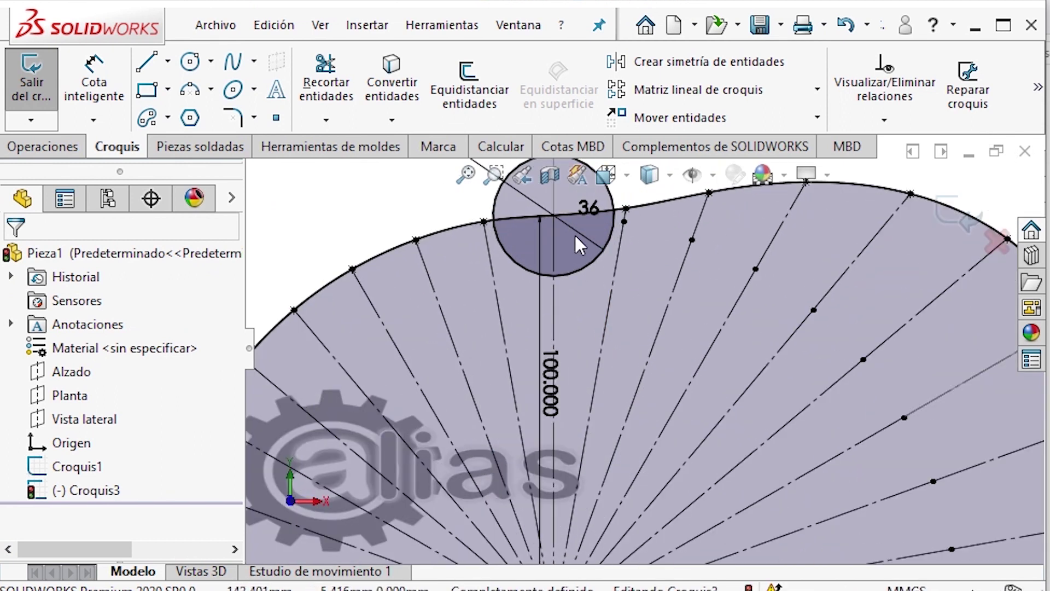
pyautogui.scroll(3, 519, 243)
pyautogui.scroll(2, 645, 368)
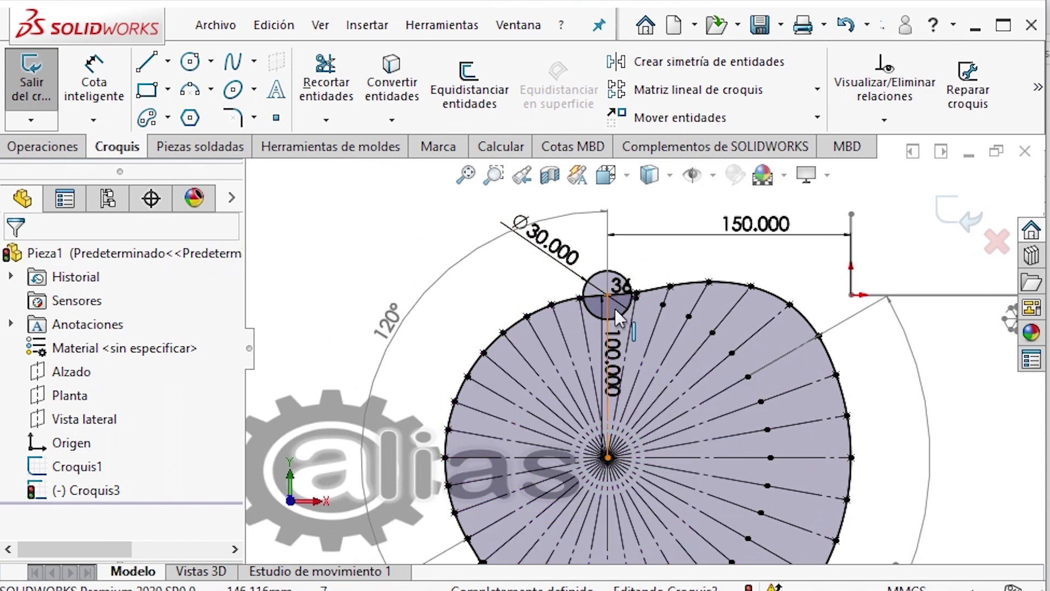
pyautogui.scroll(-1, 615, 308)
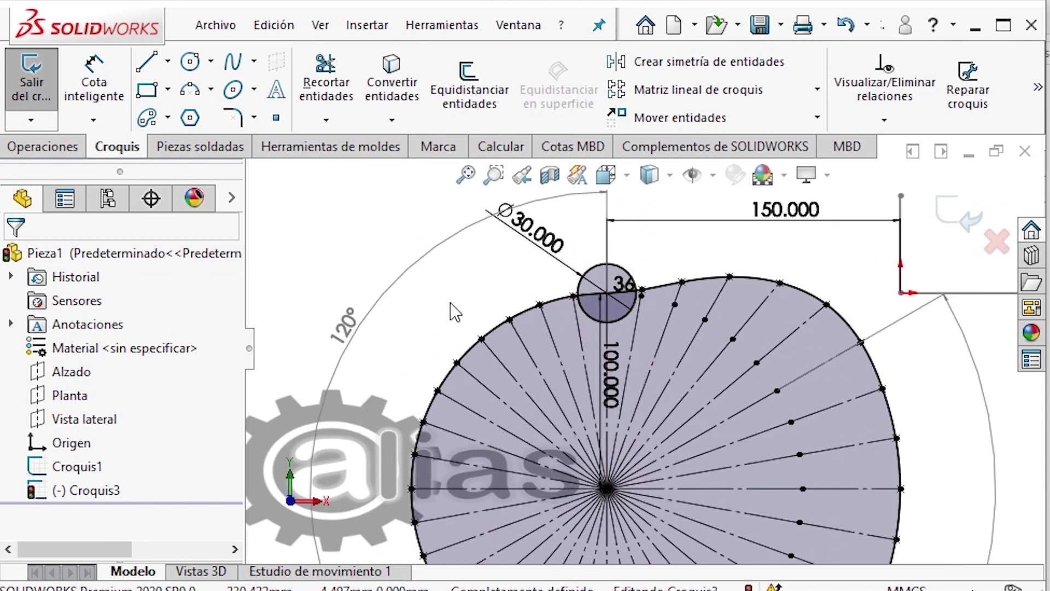
# Offset the closed spline inward by 15 mm, keeping the offset dimension and chain selection
pyautogui.click(492, 327)
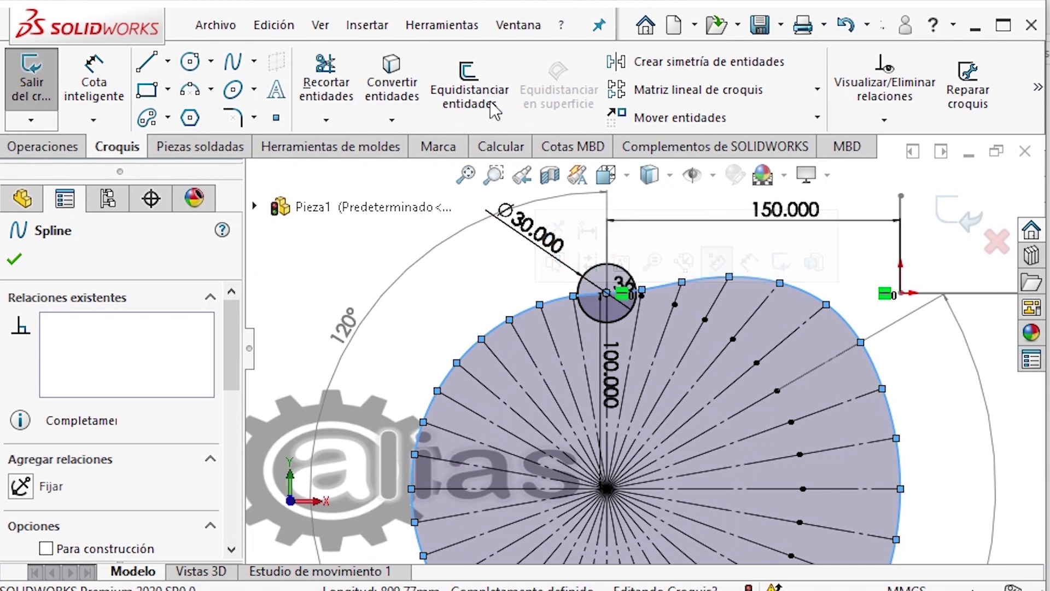
pyautogui.click(475, 93)
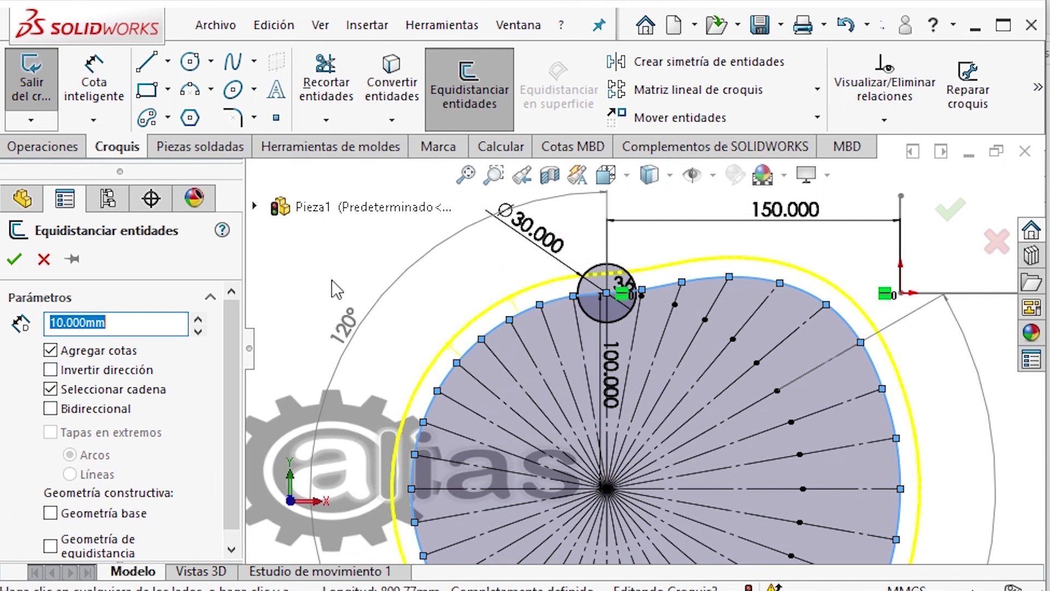
pyautogui.click(133, 372)
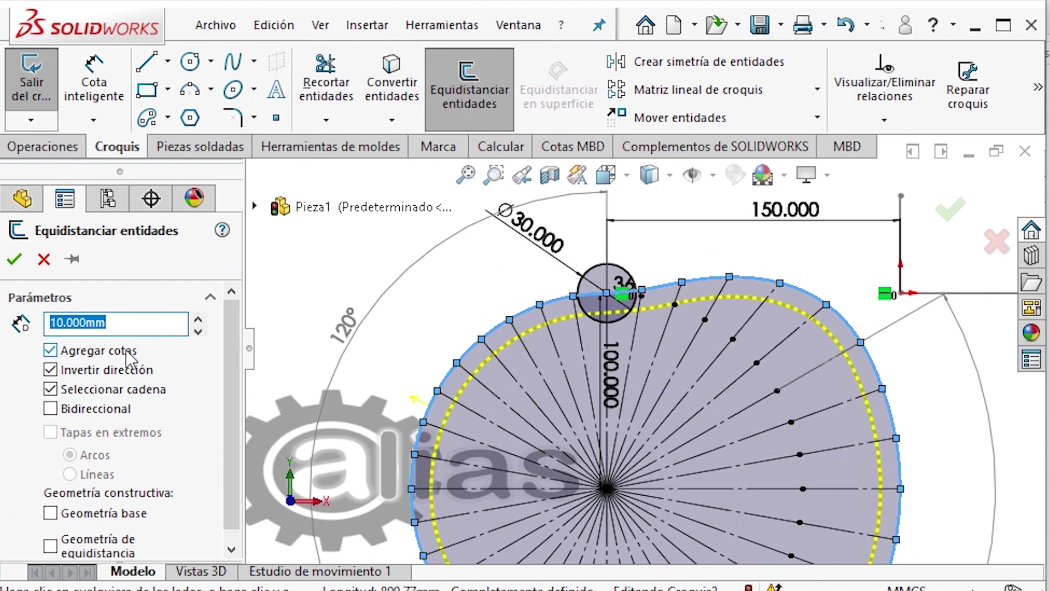
pyautogui.press('Return')
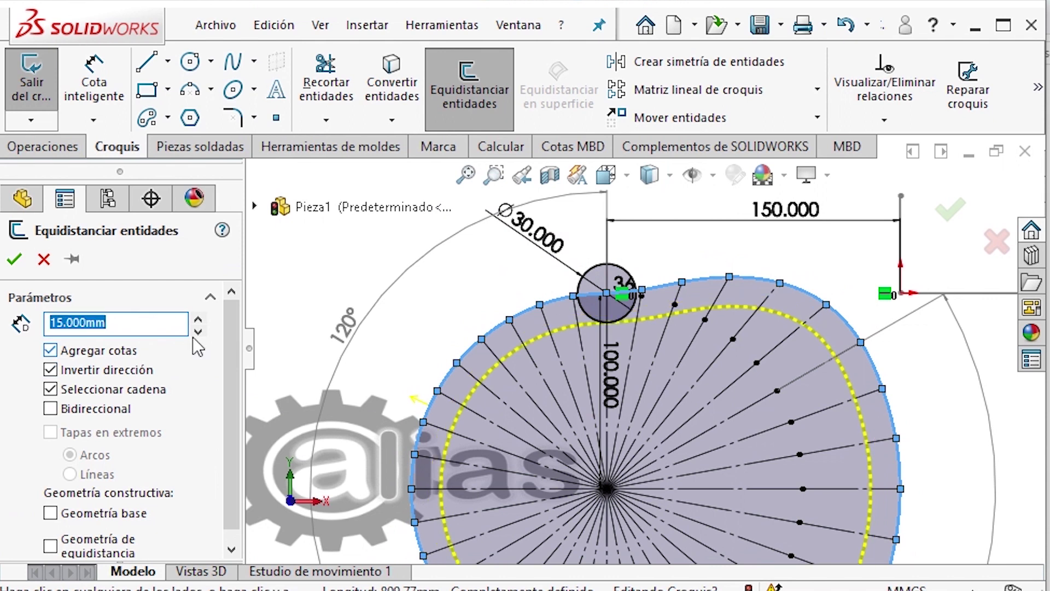
pyautogui.scroll(-5, 628, 336)
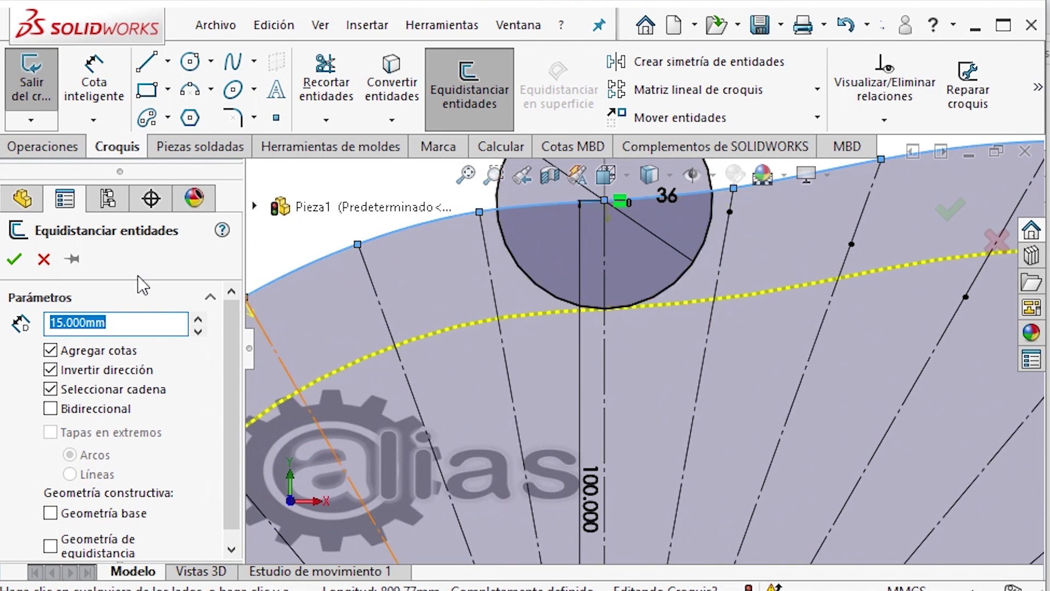
pyautogui.click(15, 260)
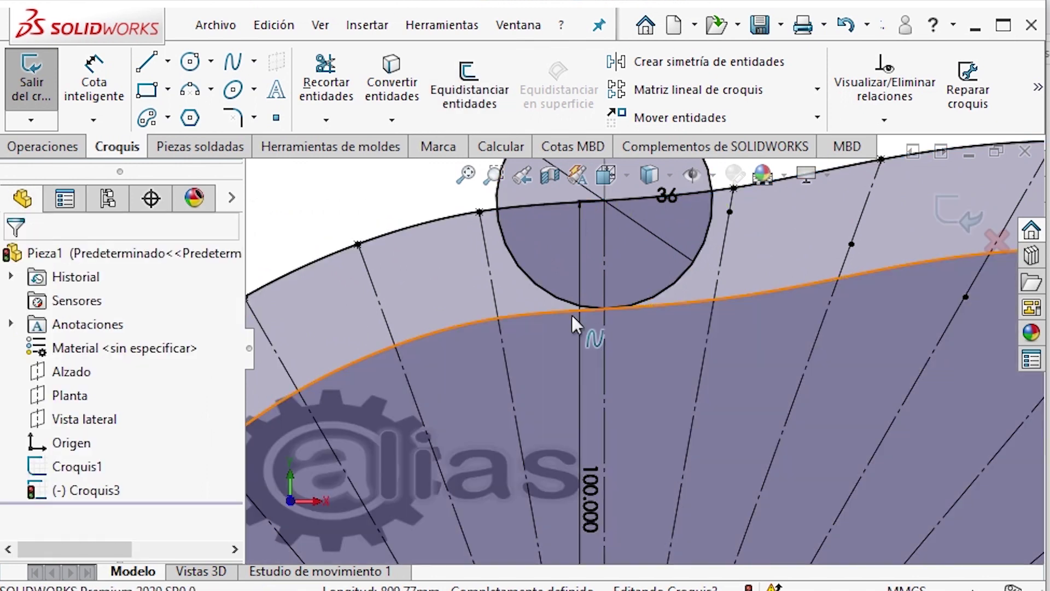
# Convert the original outer spline to construction geometry
pyautogui.scroll(3, 572, 304)
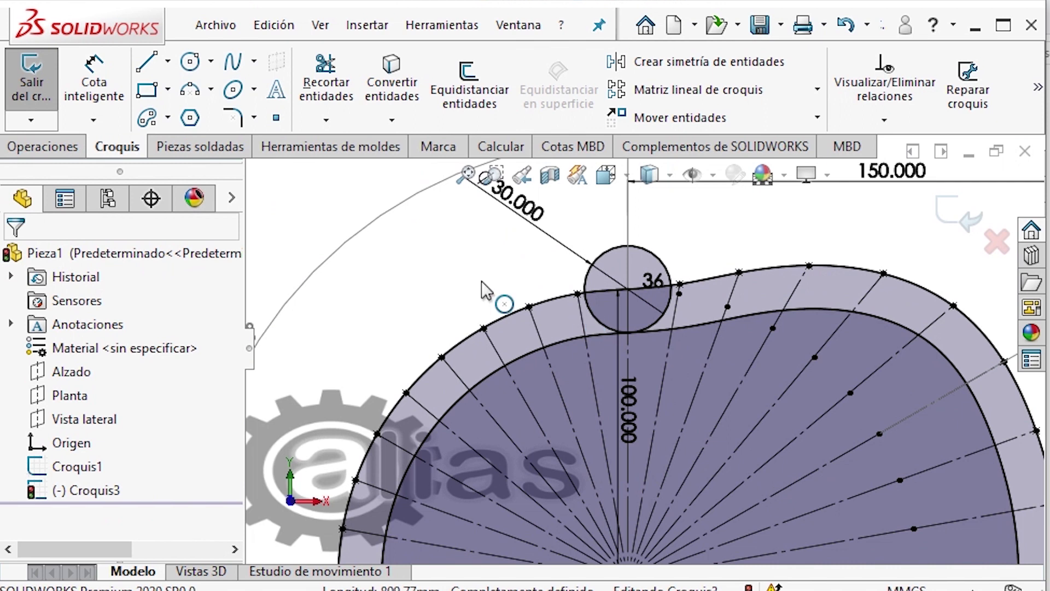
pyautogui.click(503, 314)
pyautogui.click(598, 252)
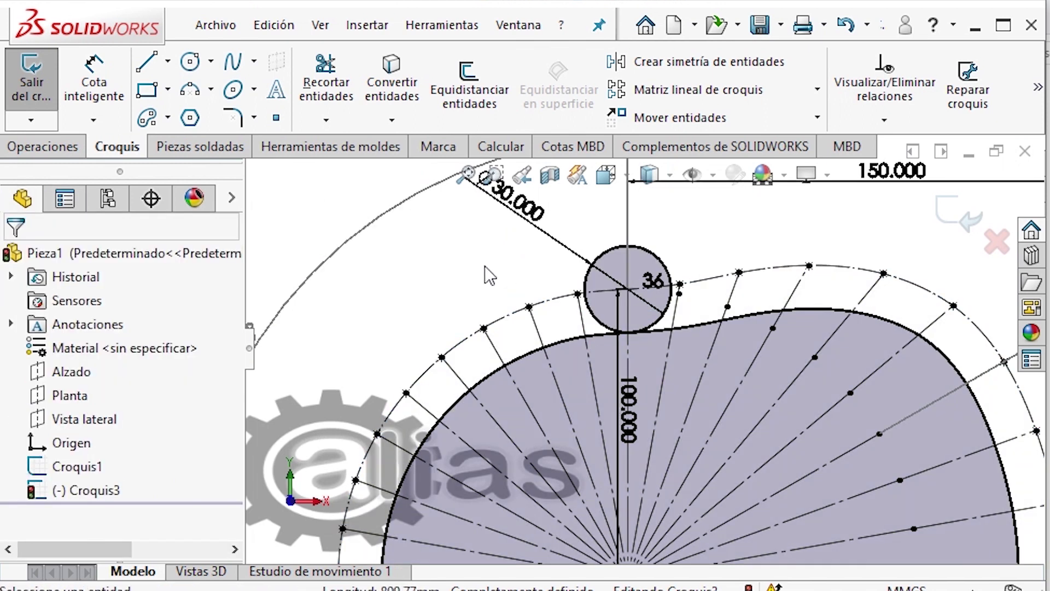
# Extrude the region enclosed by the offset cam profile as a boss with a blind depth of 25 mm
pyautogui.scroll(2, 524, 272)
pyautogui.scroll(3, 733, 466)
pyautogui.scroll(-1, 736, 471)
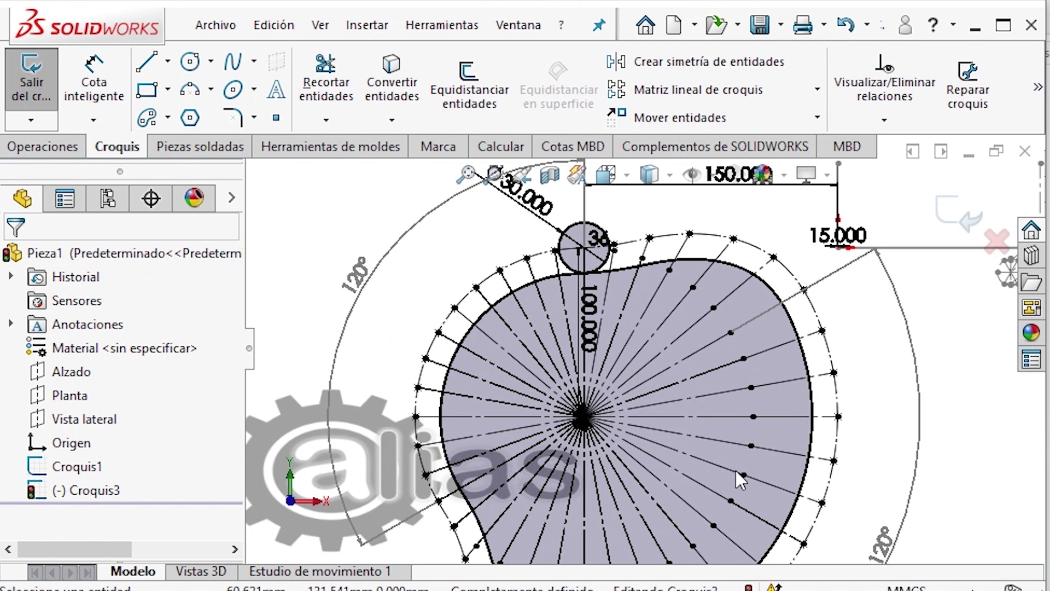
pyautogui.scroll(1, 717, 440)
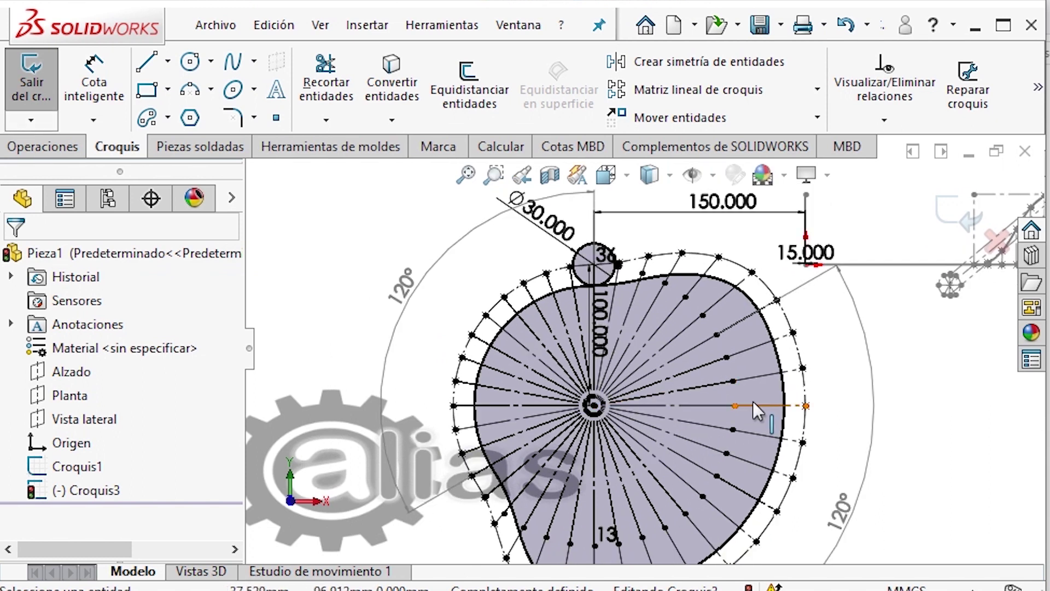
pyautogui.scroll(2, 752, 402)
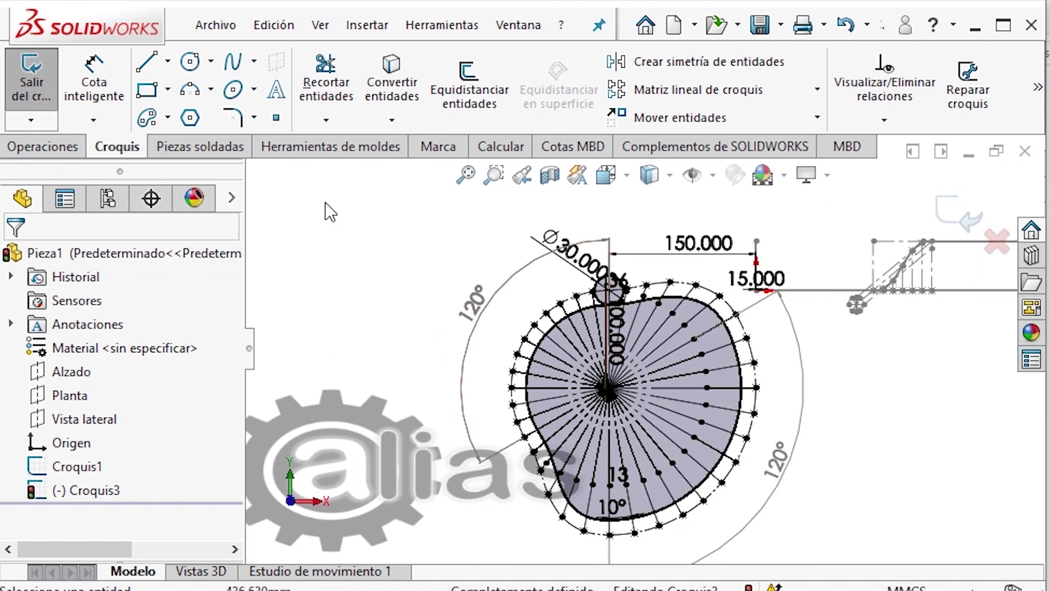
pyautogui.click(71, 147)
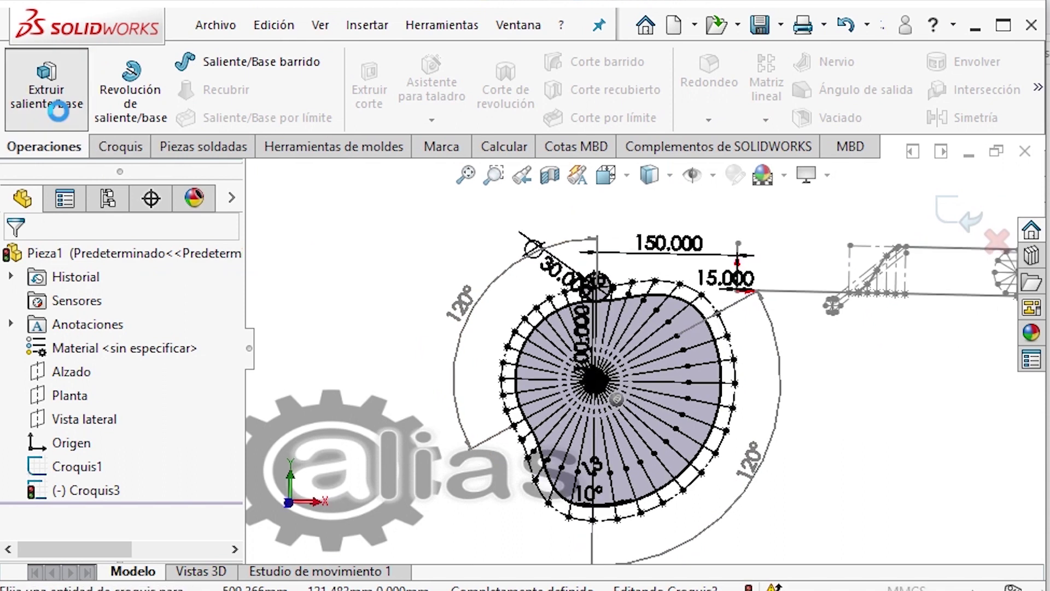
pyautogui.scroll(-2, 560, 300)
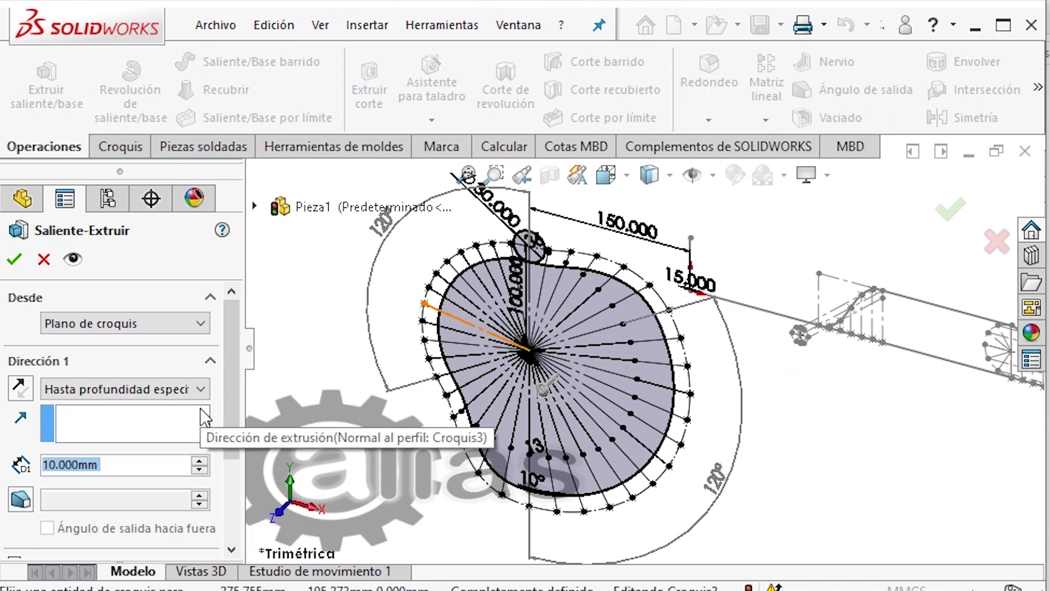
pyautogui.write('25')
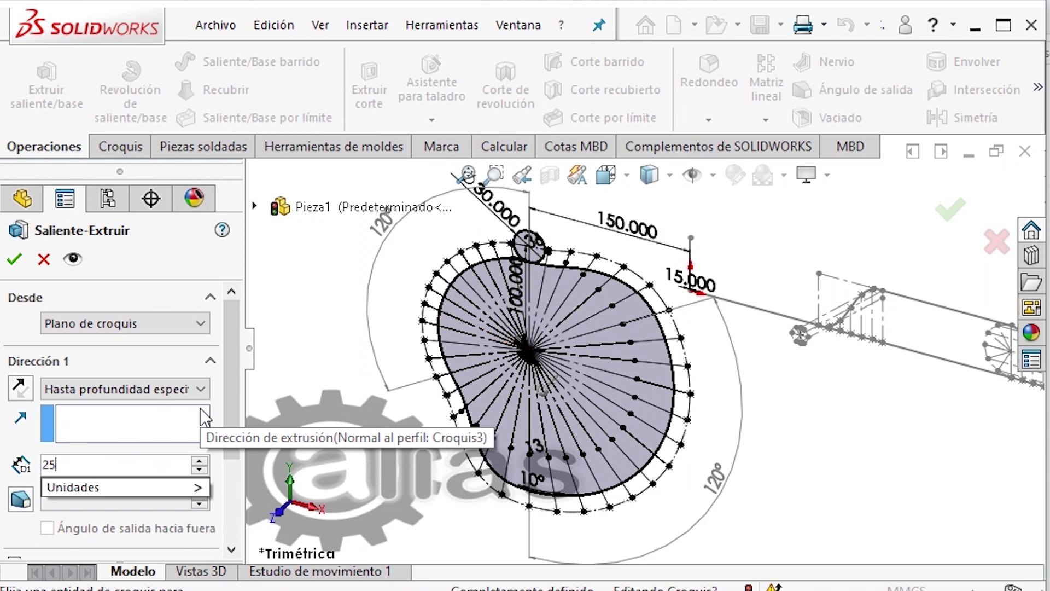
pyautogui.press('Return')
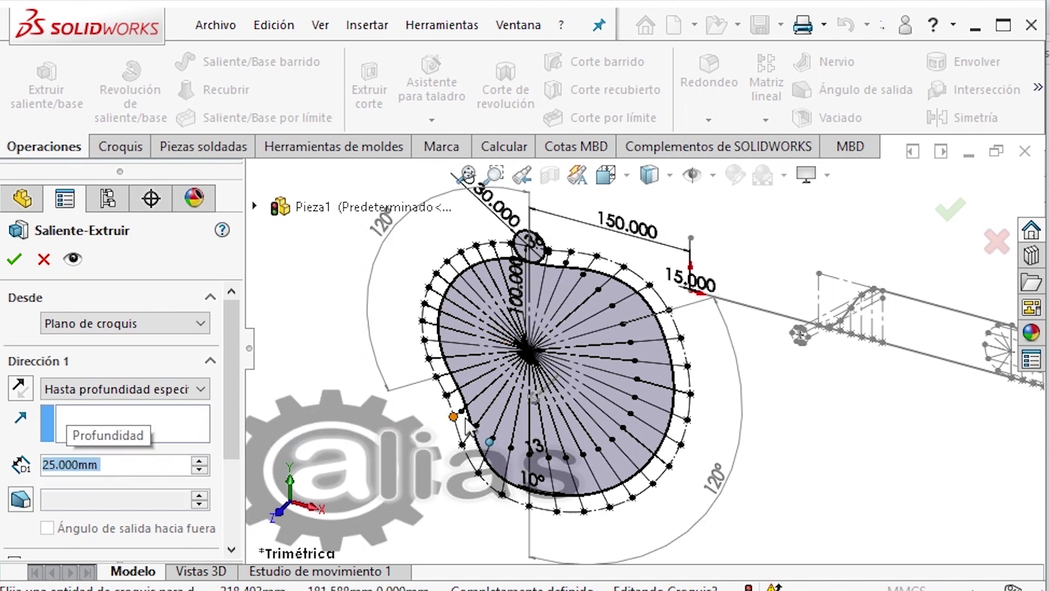
pyautogui.click(613, 425)
pyautogui.scroll(4, 611, 422)
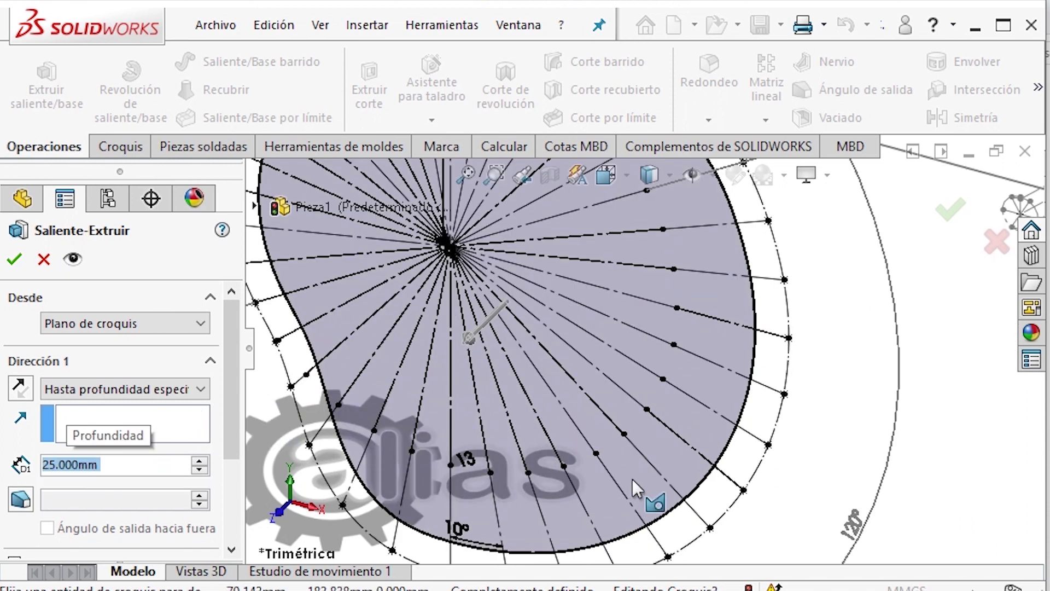
pyautogui.rightClick(668, 457)
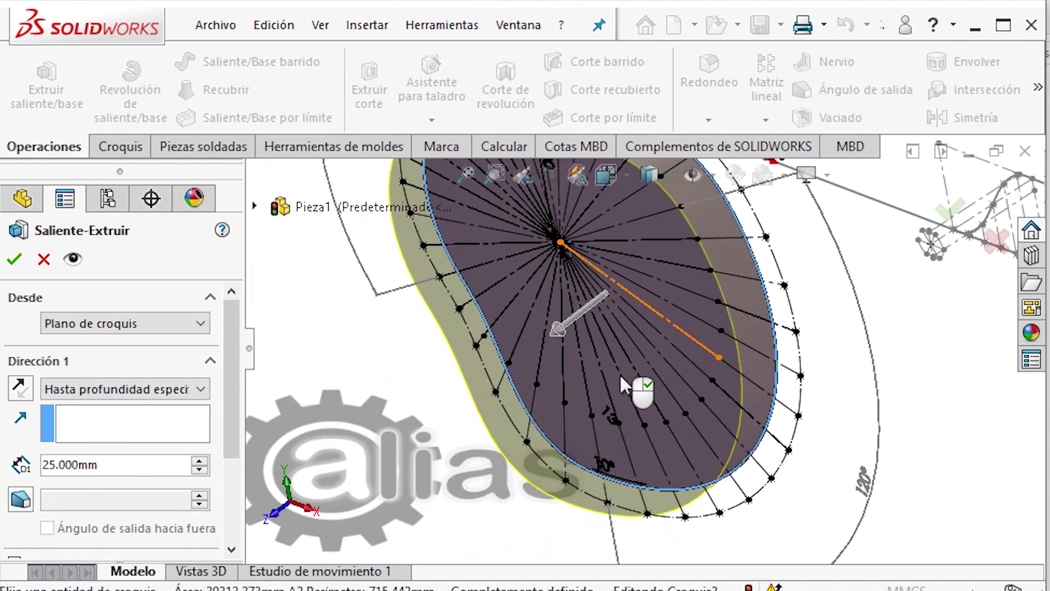
pyautogui.scroll(-4, 621, 376)
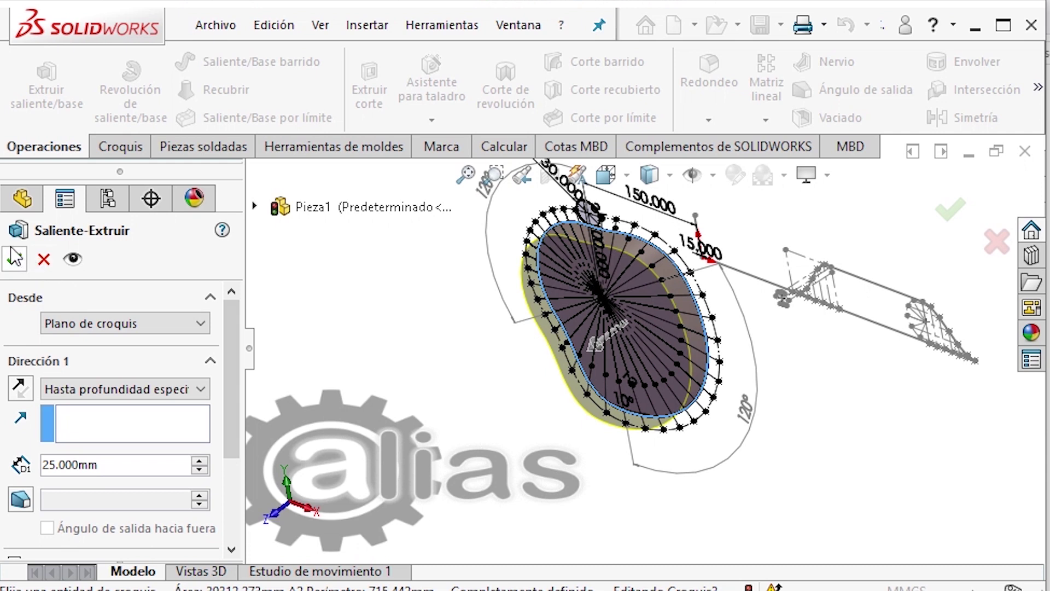
pyautogui.rightClick(481, 384)
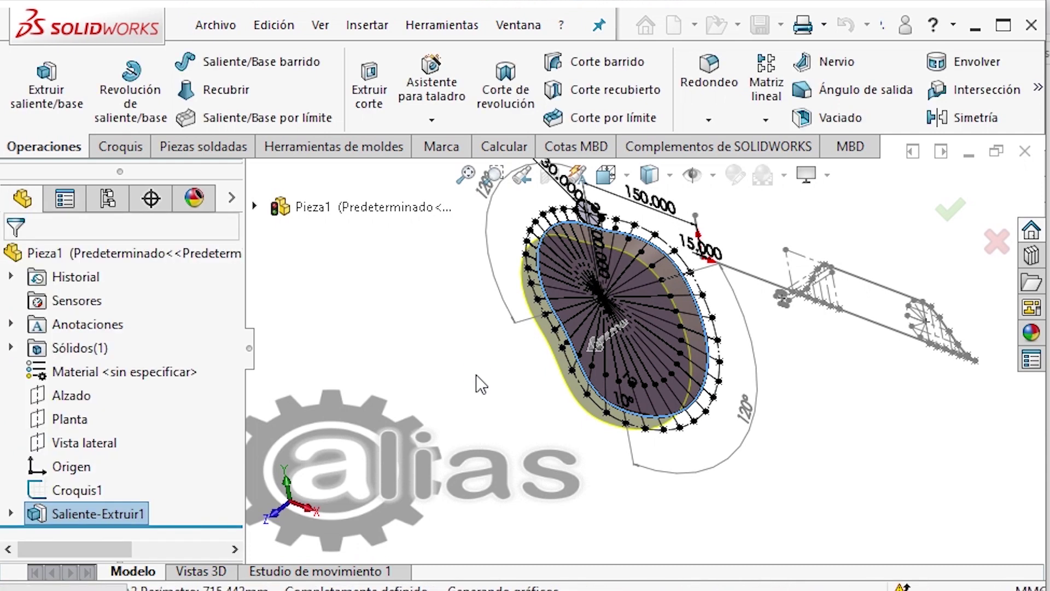
pyautogui.moveTo(480, 379); pyautogui.dragTo(502, 340, button='middle')
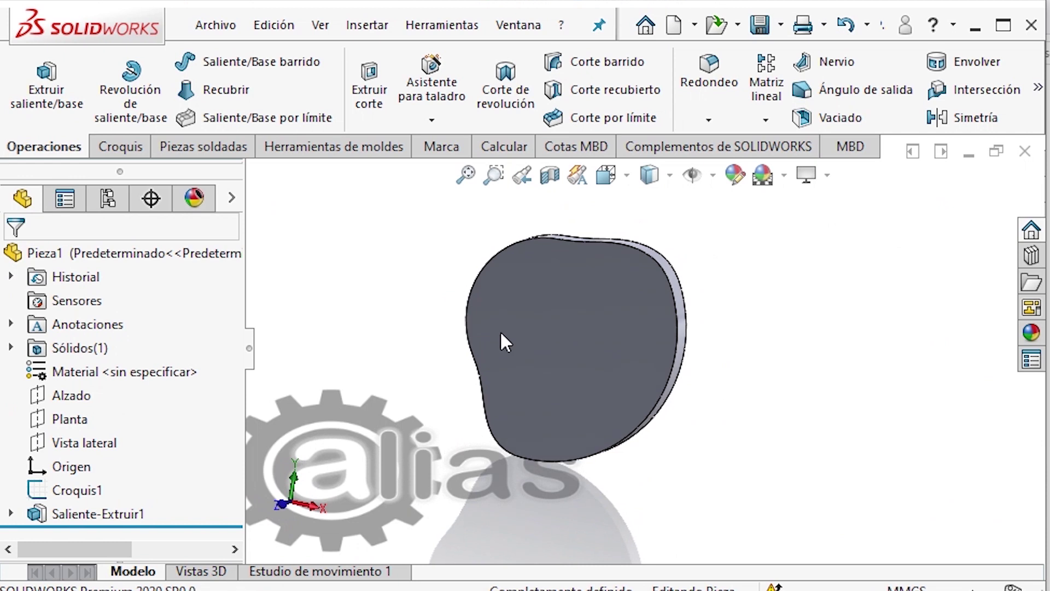
# Reopen the cam extrusion's sketch and draw a circle about 41 mm in diameter centred where the spokes meet
pyautogui.click(10, 514)
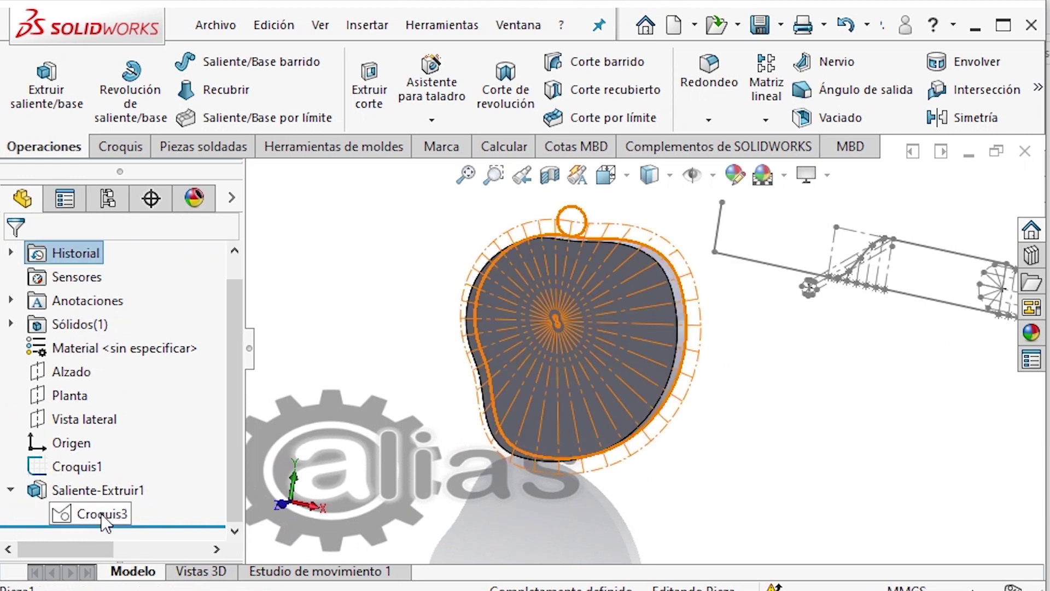
pyautogui.click(96, 513)
pyautogui.click(123, 460)
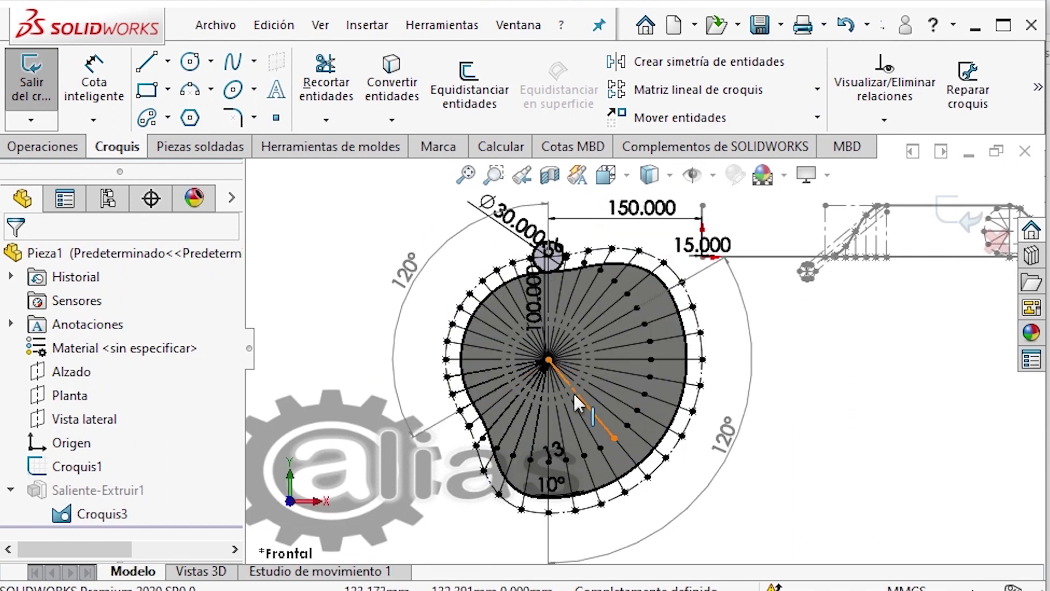
pyautogui.press('s')
pyautogui.click(588, 510)
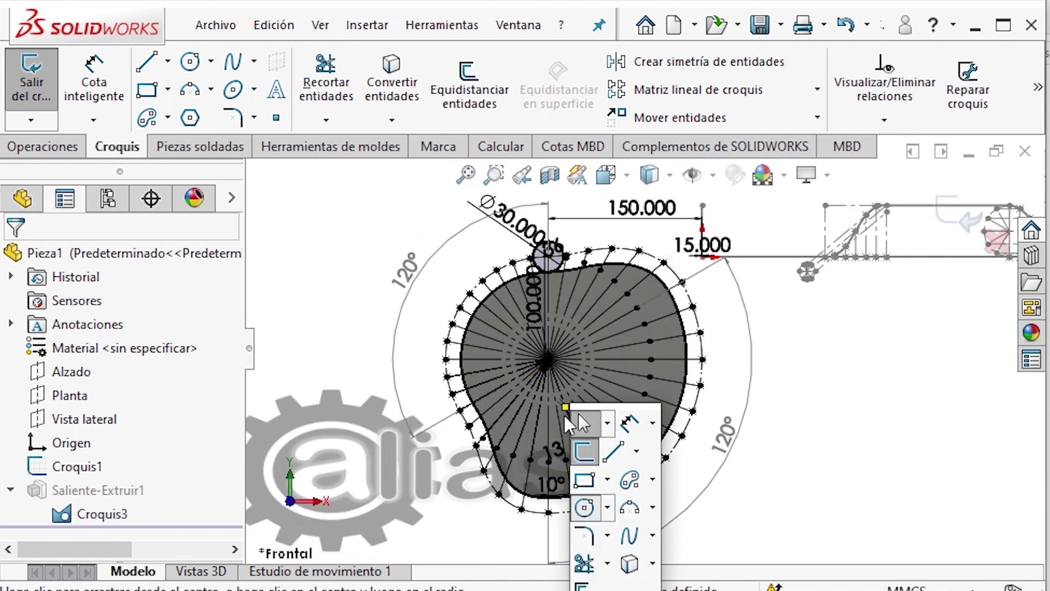
pyautogui.scroll(-5, 549, 361)
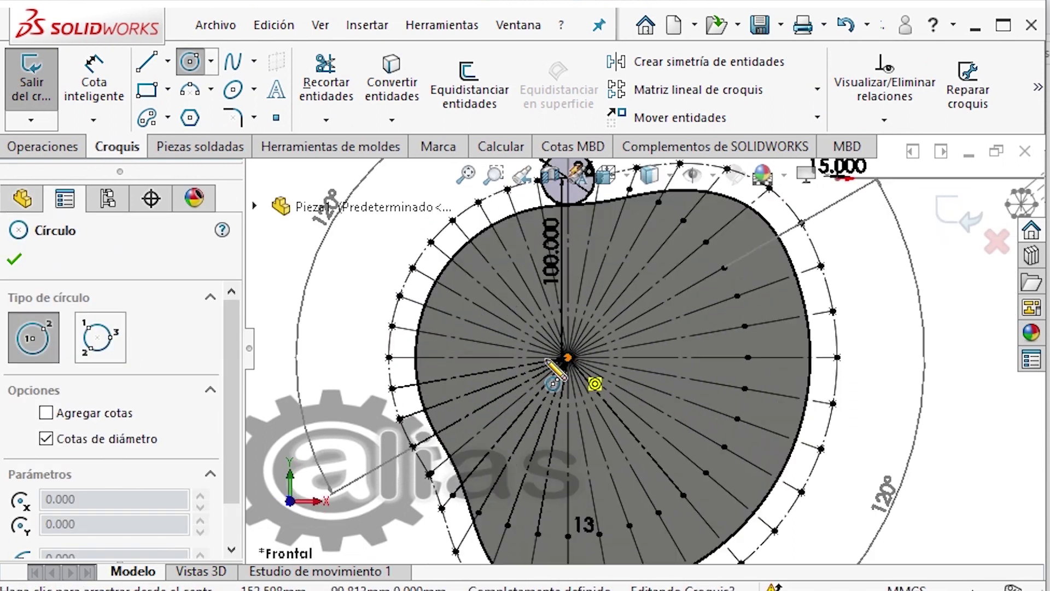
pyautogui.click(588, 355)
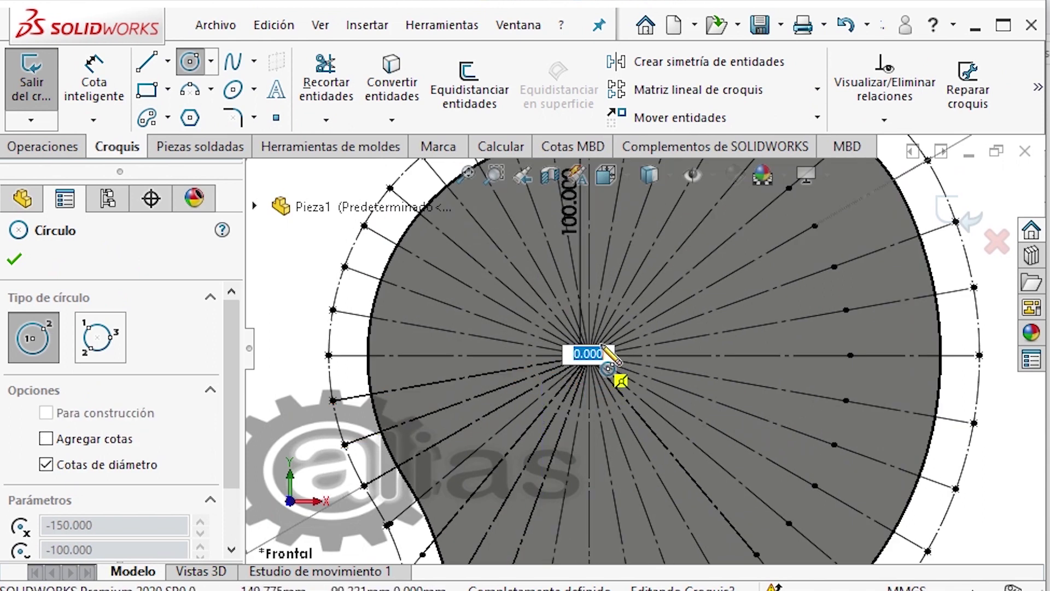
pyautogui.click(624, 324)
pyautogui.press('Escape')
# Dimension the centre circle's diameter to 20 mm and exit the sketch to rebuild the cam with its bore
pyautogui.press('s')
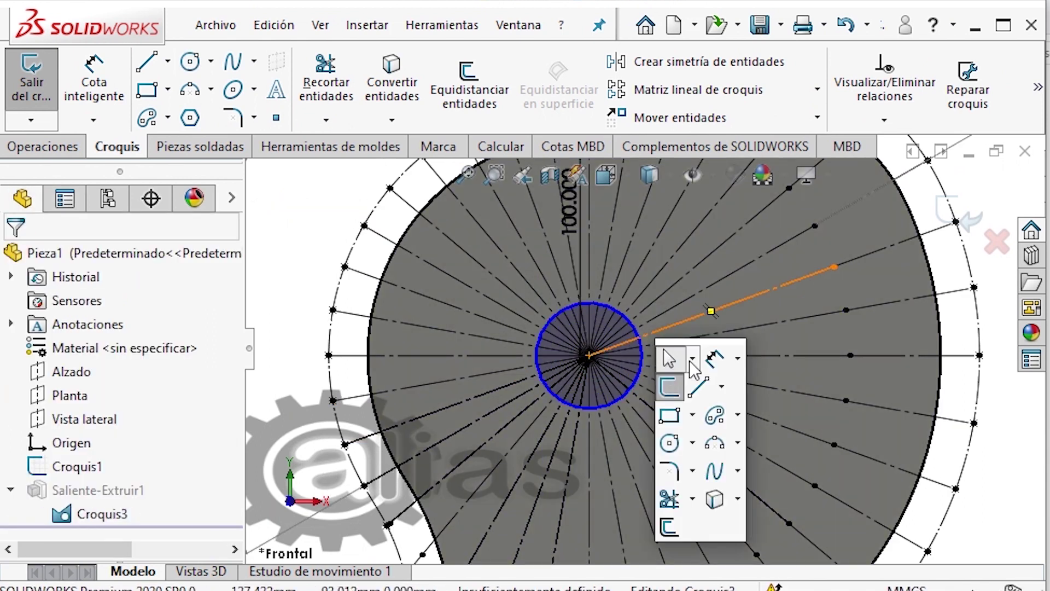
pyautogui.click(712, 359)
pyautogui.click(629, 323)
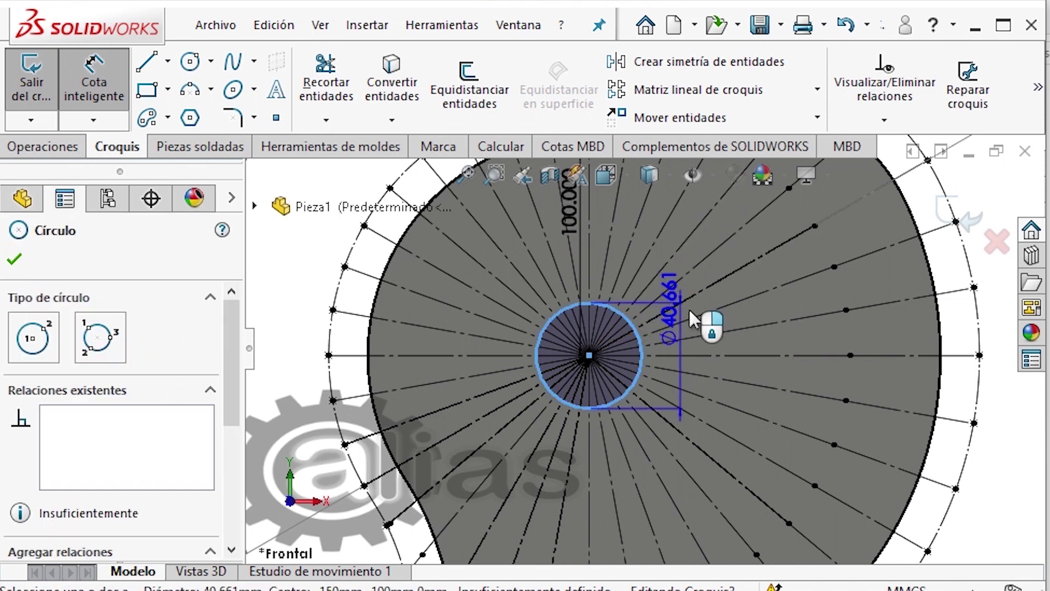
pyautogui.click(688, 308)
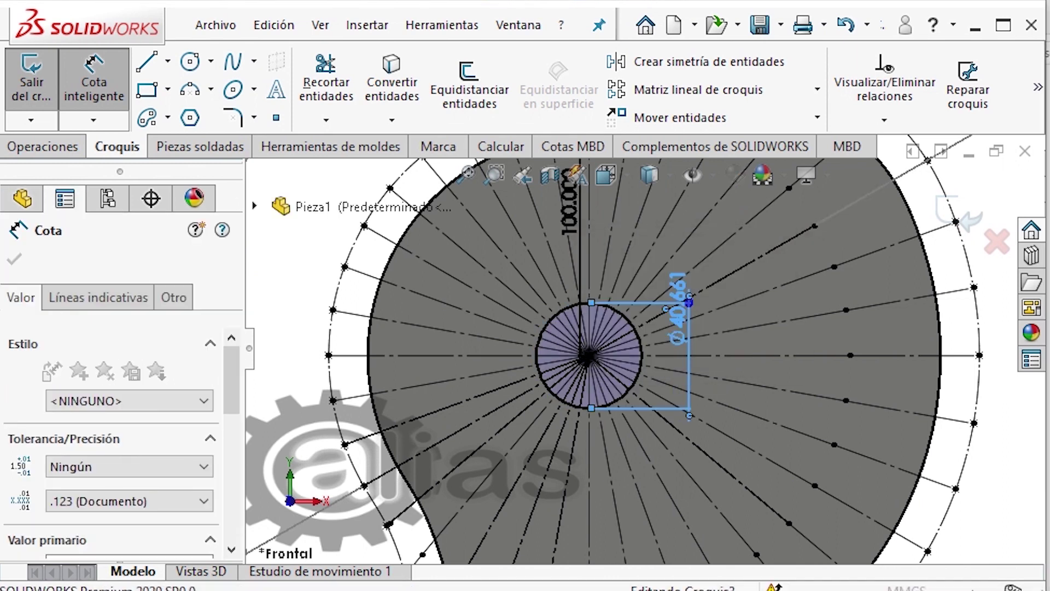
pyautogui.press('Return')
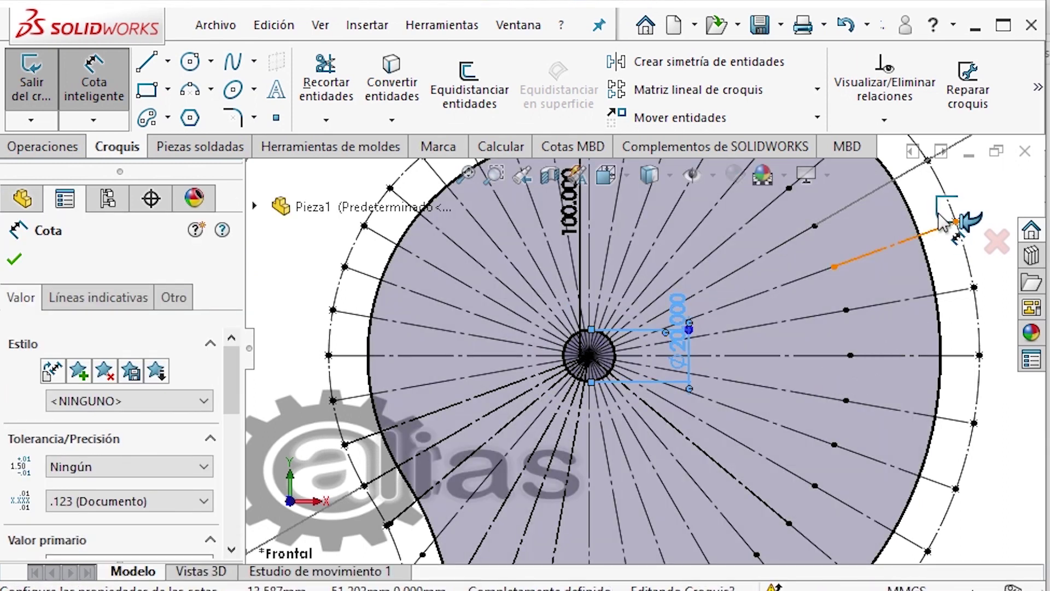
pyautogui.click(938, 214)
pyautogui.scroll(5, 690, 305)
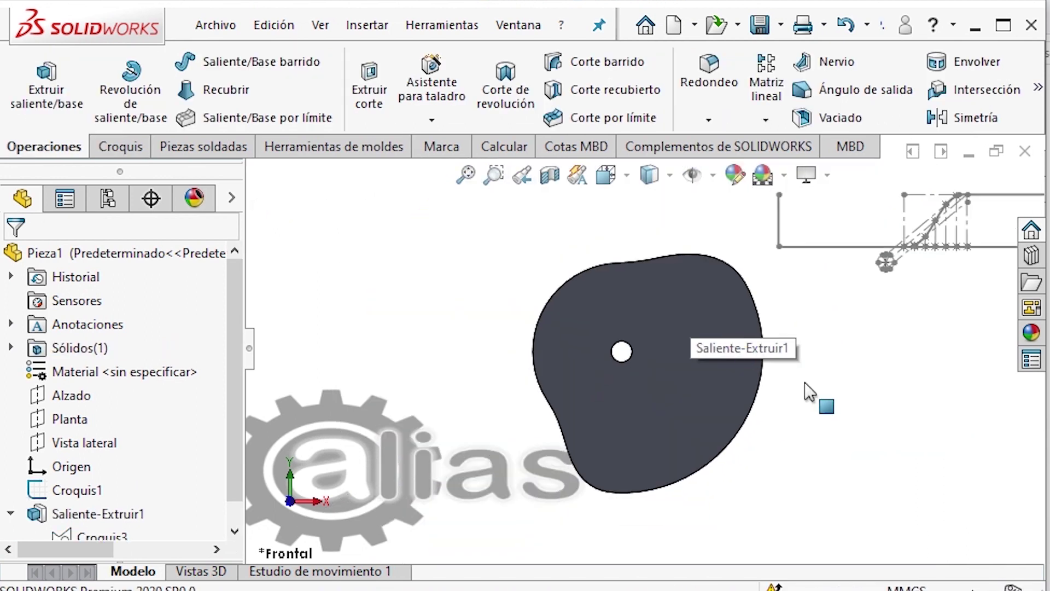
# Hide the displacement diagram sketch Croquis1
pyautogui.moveTo(818, 401); pyautogui.dragTo(797, 462, button='middle')
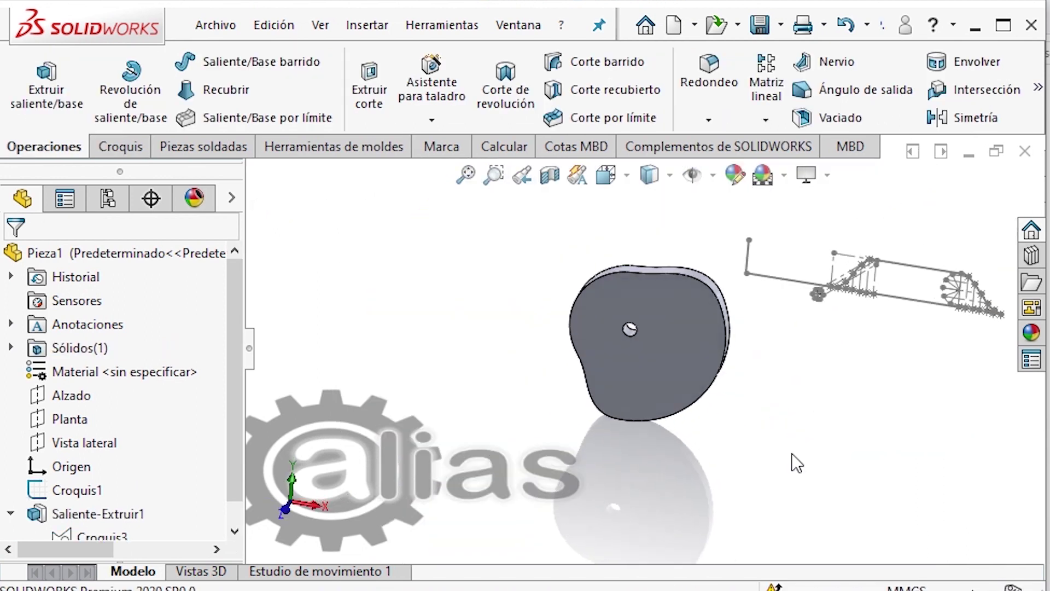
pyautogui.click(80, 492)
pyautogui.click(102, 454)
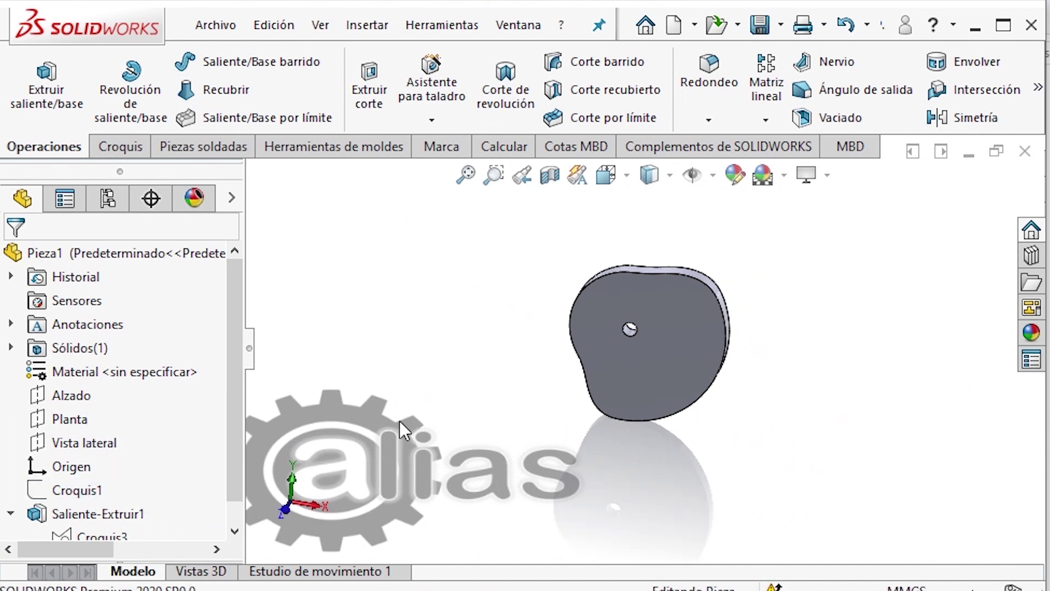
# Examine the solid cam from several angles, including its contoured edge and central bore
pyautogui.moveTo(537, 435); pyautogui.dragTo(696, 368, button='middle')
pyautogui.scroll(1, 764, 326)
pyautogui.scroll(-2, 695, 331)
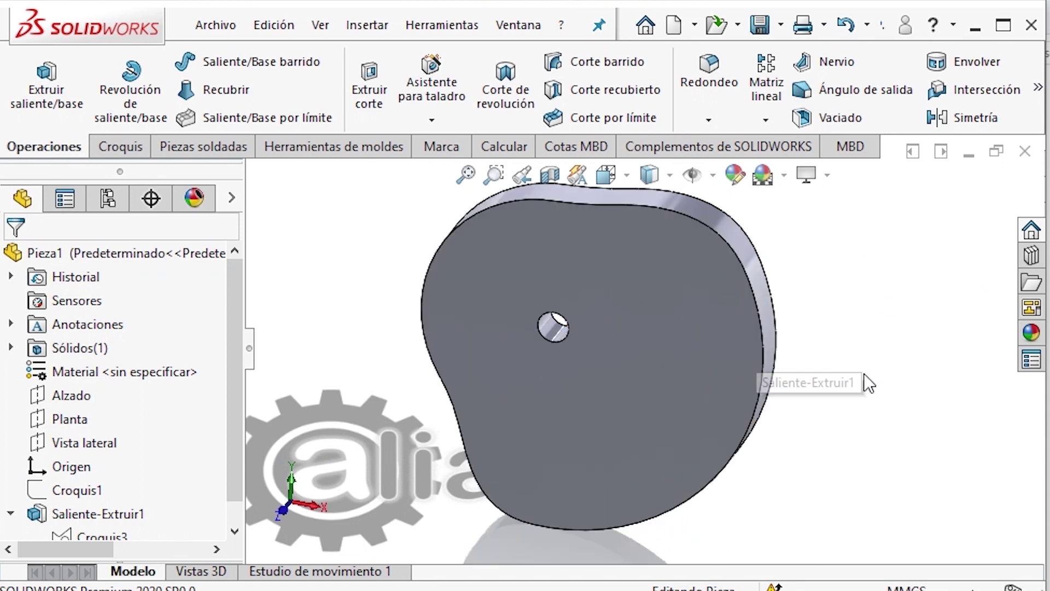
pyautogui.moveTo(781, 422); pyautogui.dragTo(777, 309, button='middle')
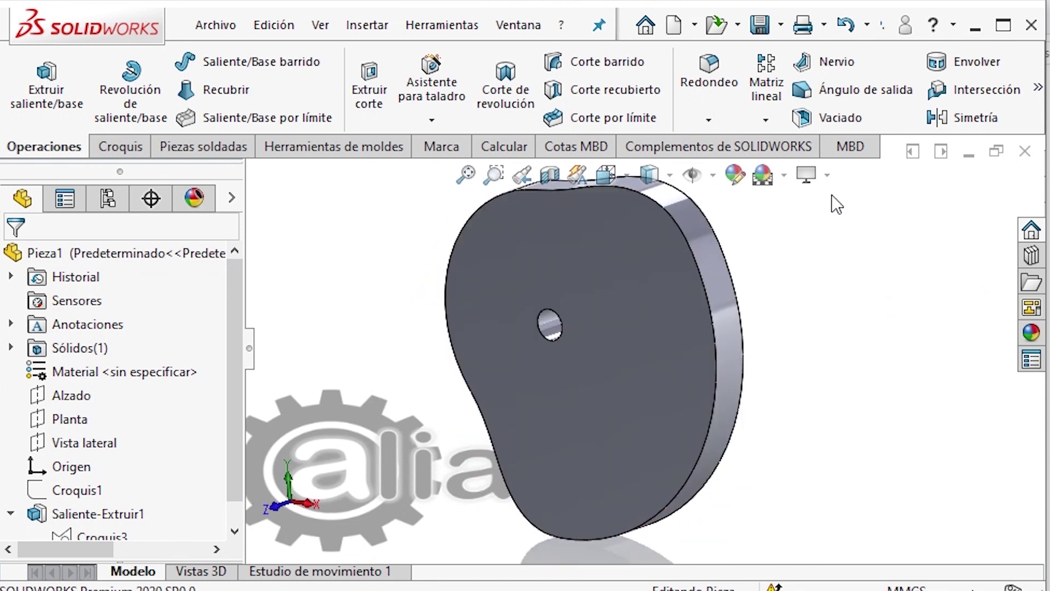
pyautogui.click(807, 176)
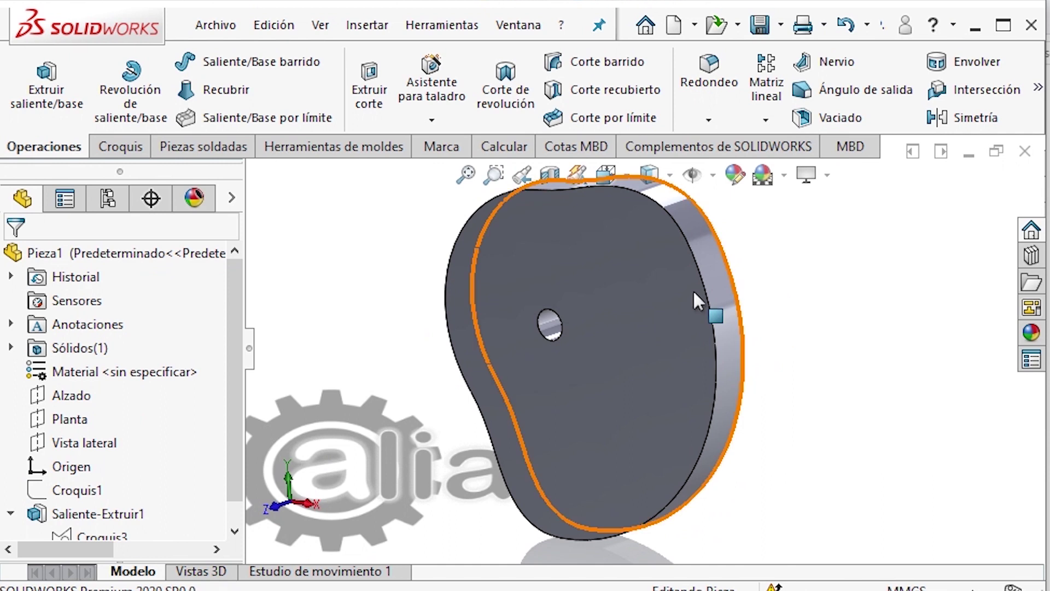
pyautogui.moveTo(579, 389); pyautogui.dragTo(579, 425, button='middle')
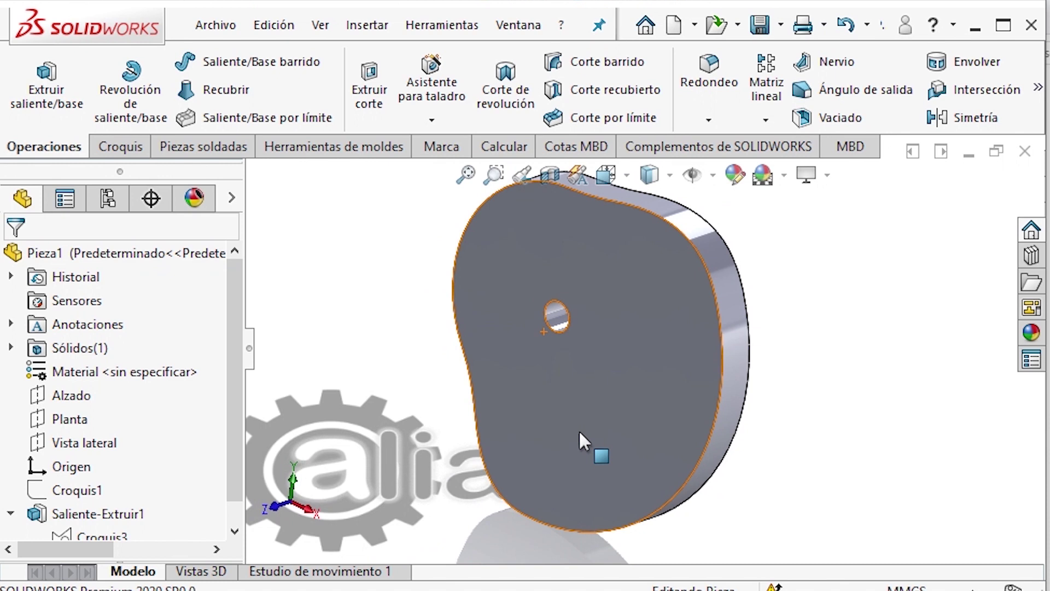